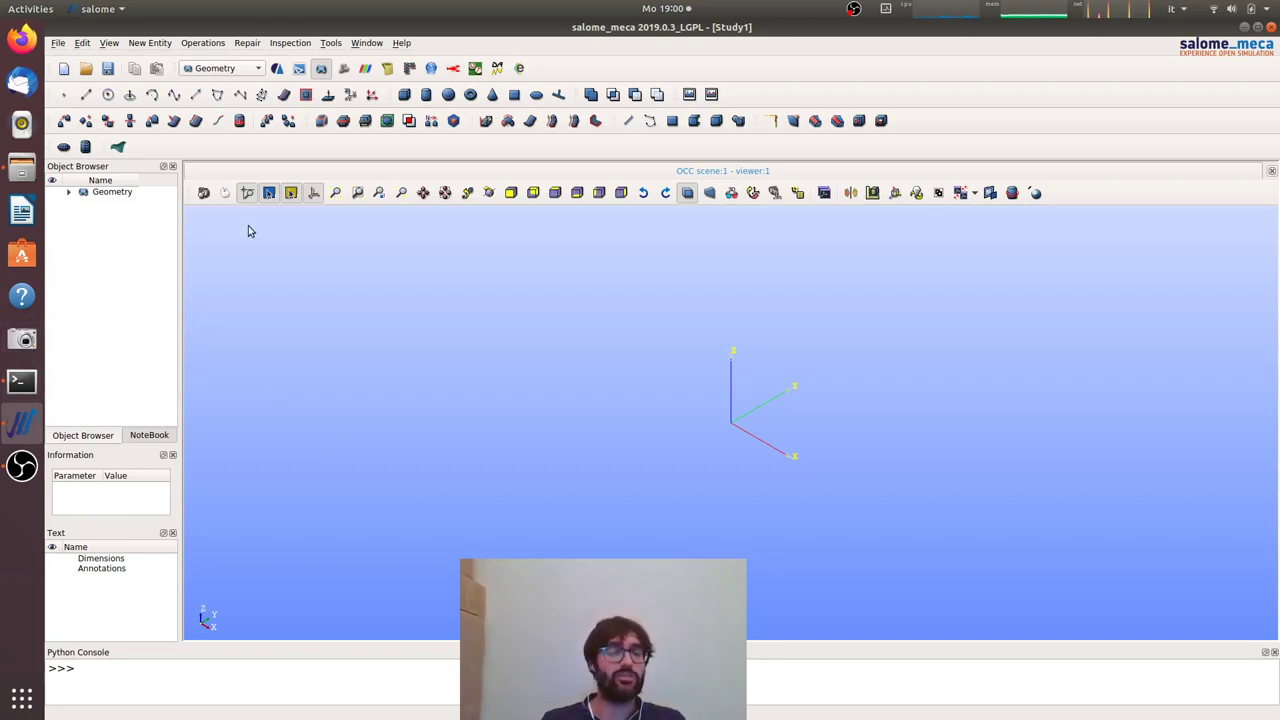
- Create Box_1 as a box primitive with Dx=100, Dy=100 and Dz=1000
left_click(404, 95)
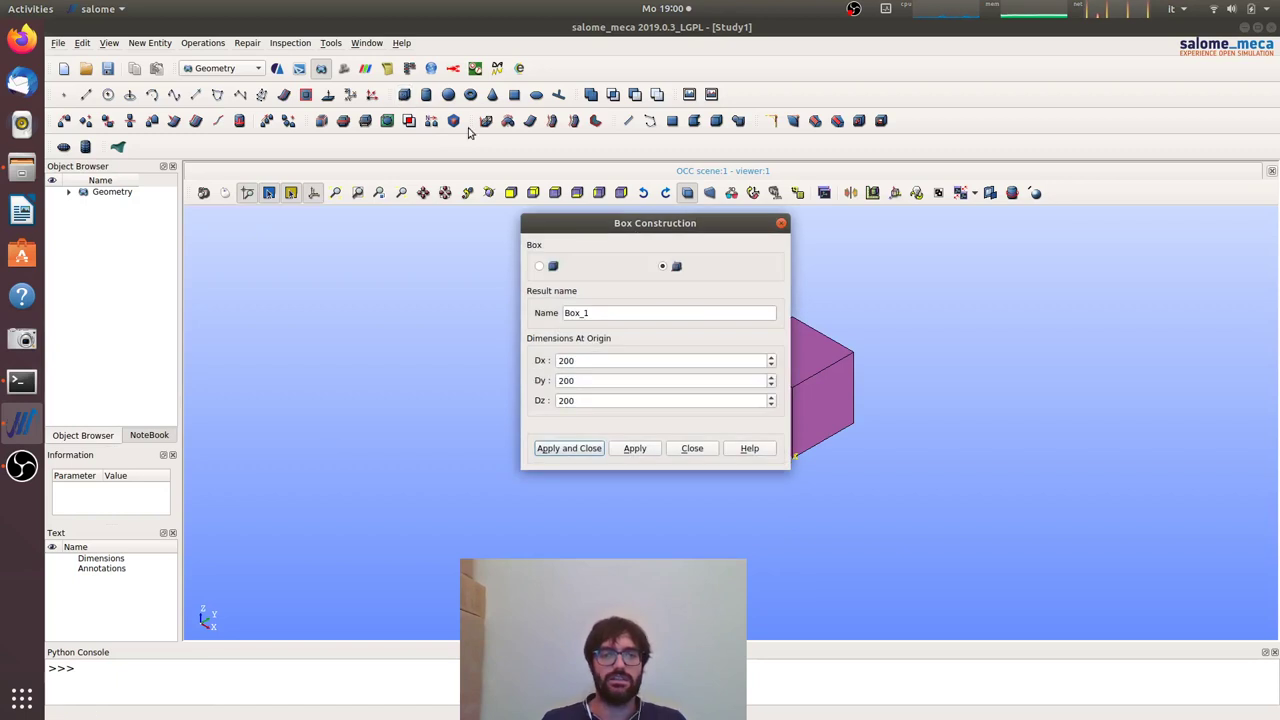
left_click_drag(670, 232, 350, 255)
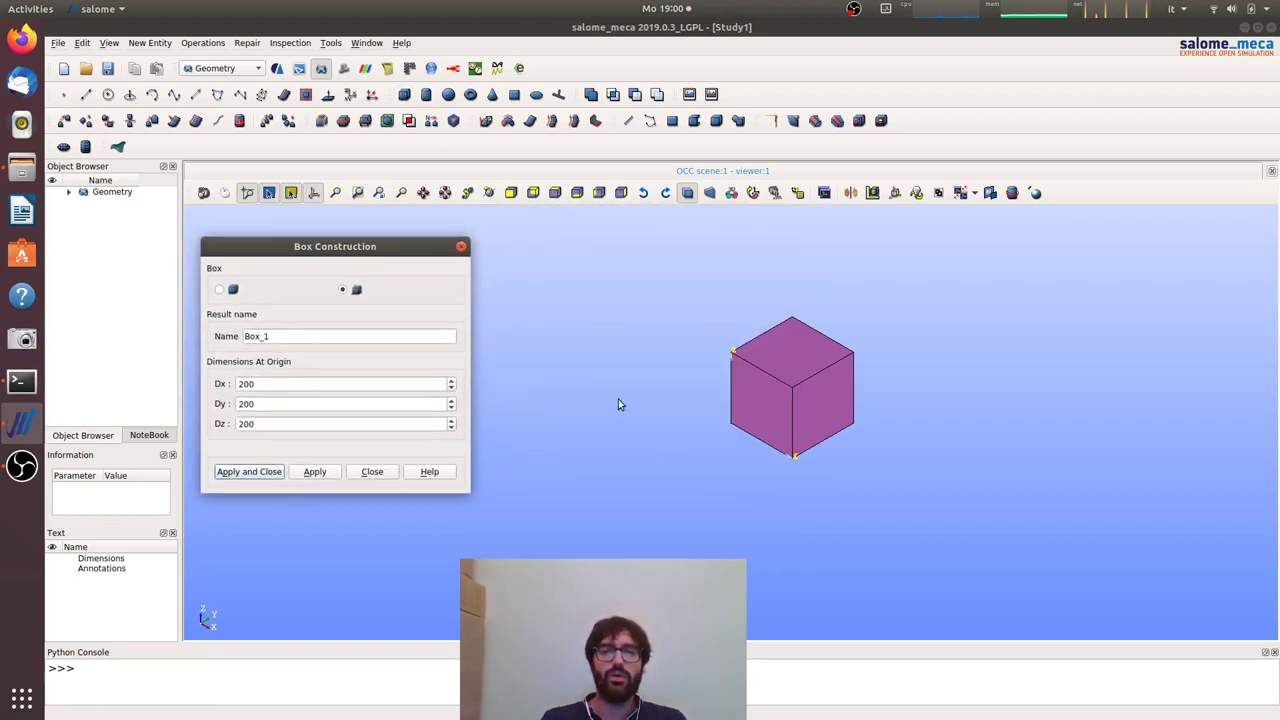
scroll(618, 404, "up", 3)
scroll(618, 404, "down", 5)
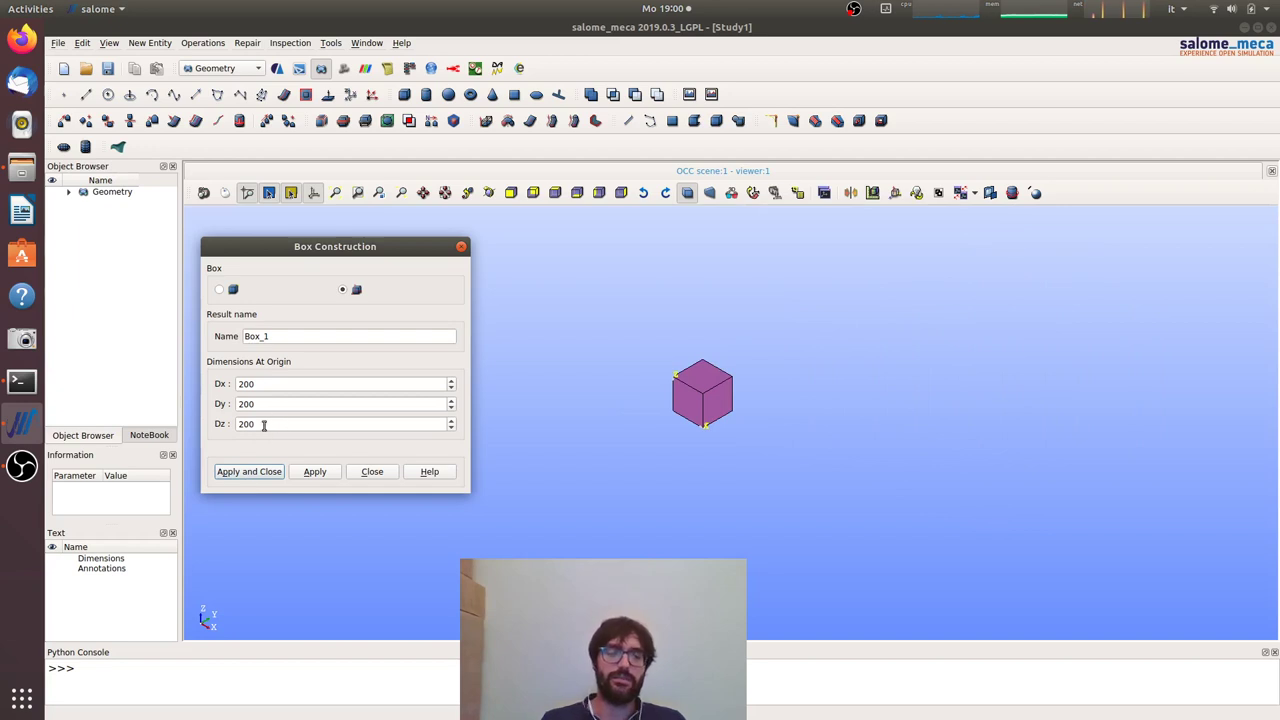
left_click_drag(258, 424, 214, 424)
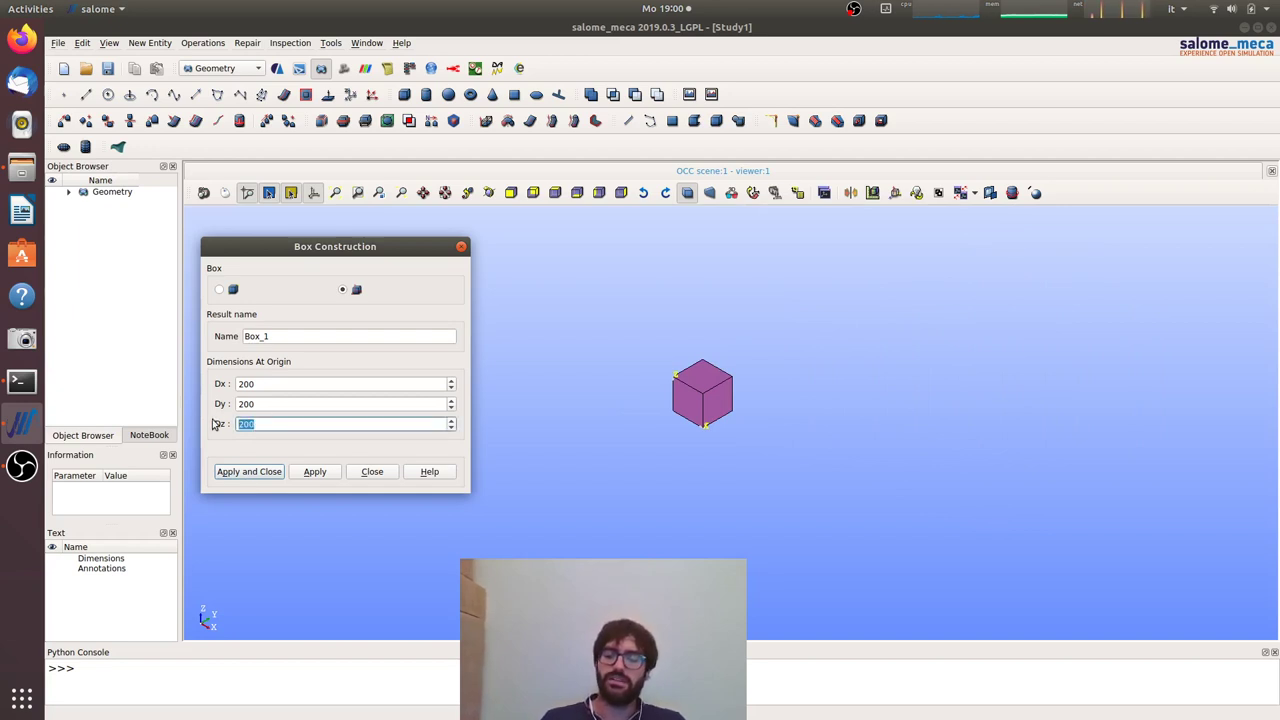
type("1000")
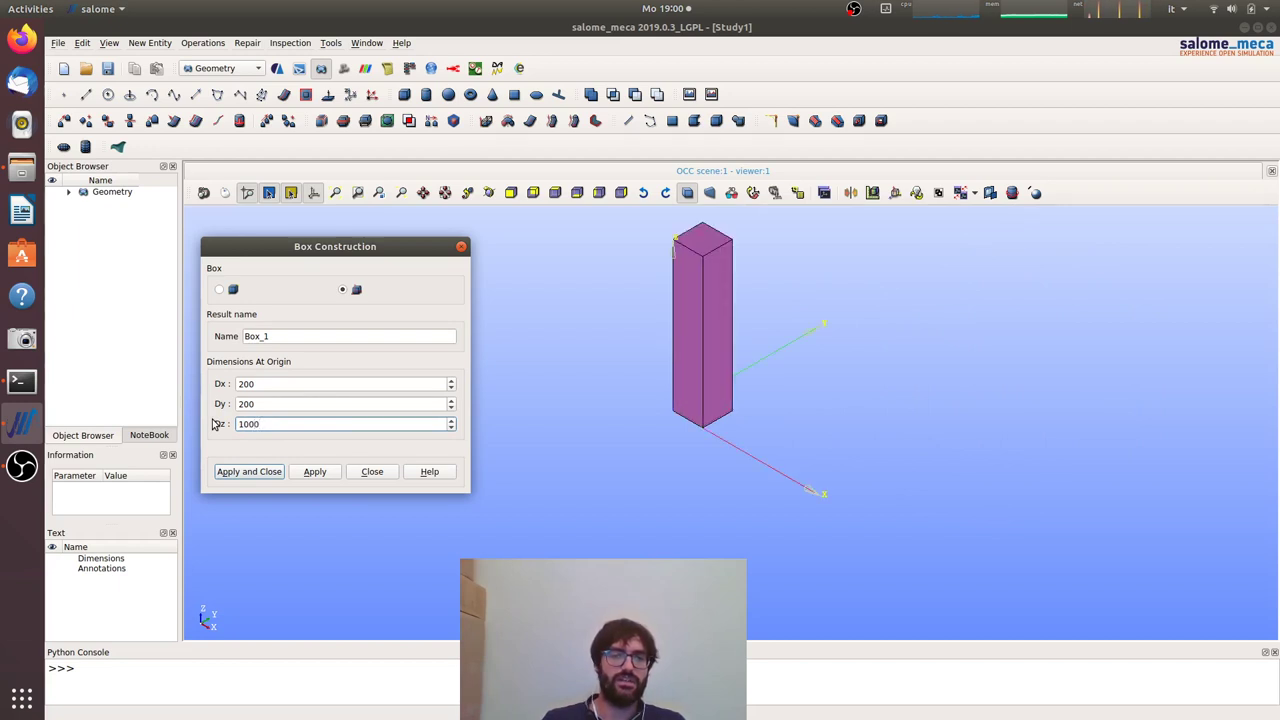
left_click_drag(269, 404, 219, 405)
type("10")
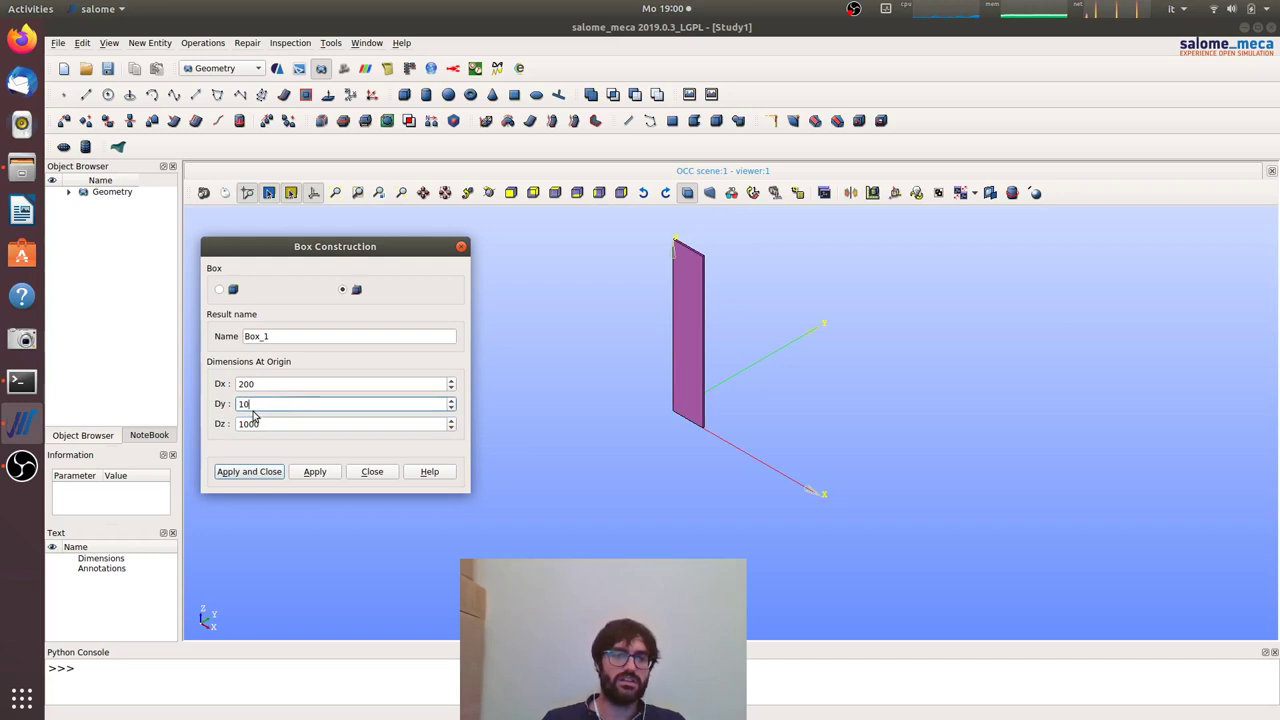
type("0")
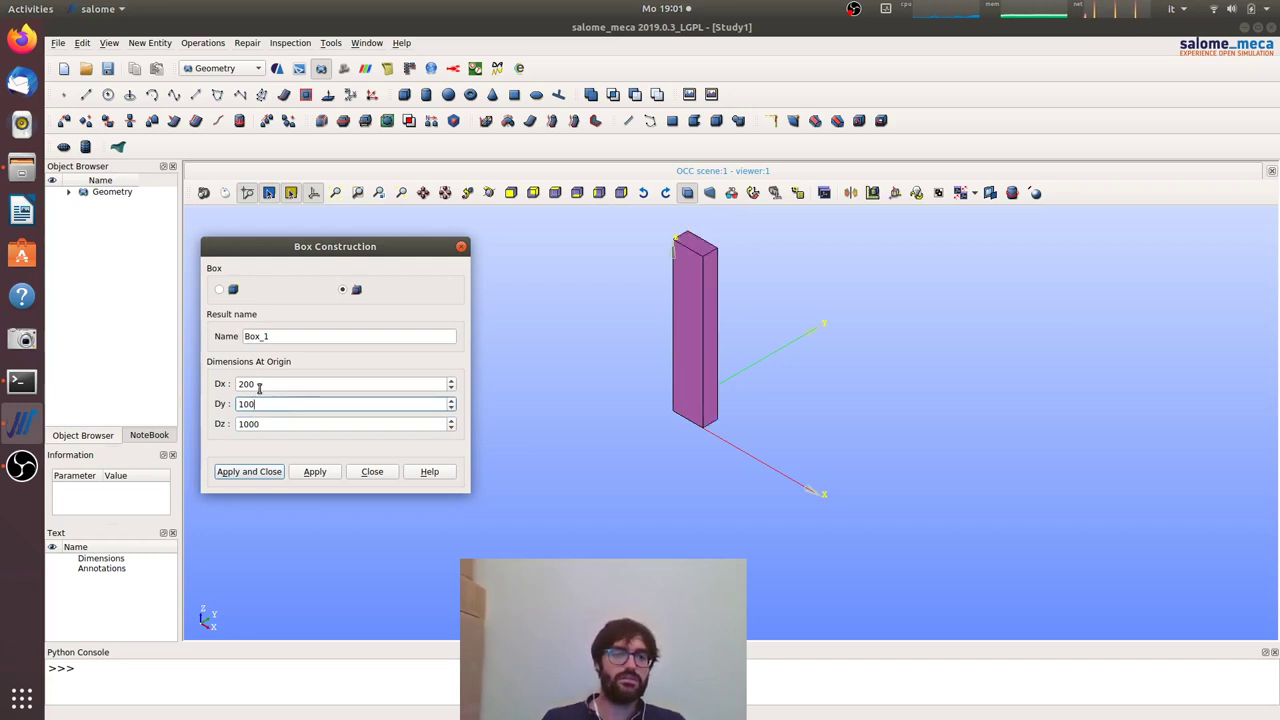
double_click(245, 385)
type("100")
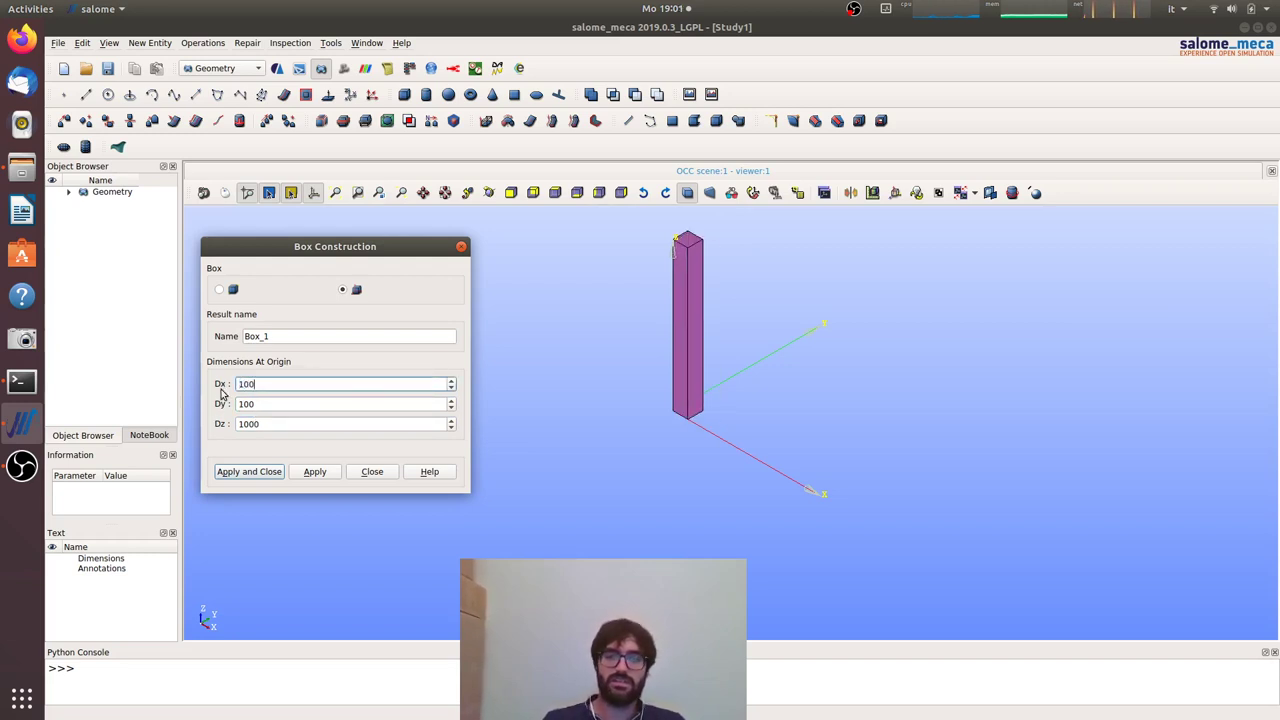
left_click(266, 472)
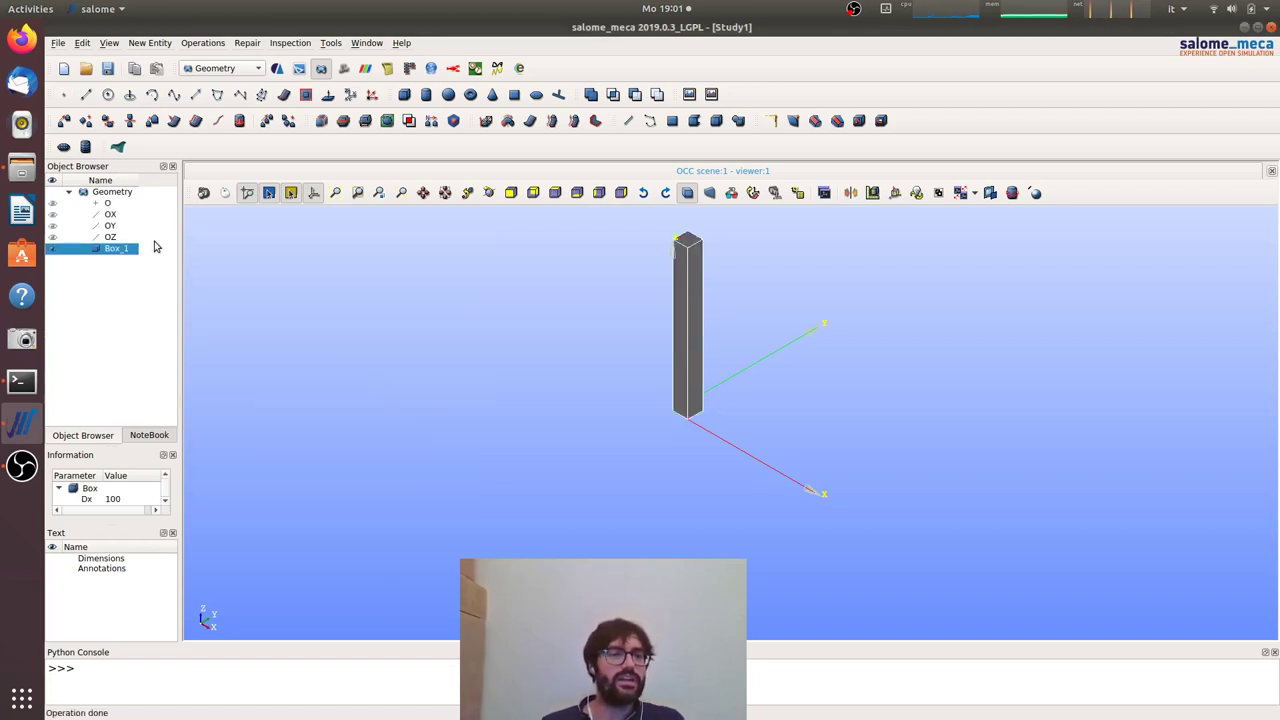
- Create a solid-type group named 'solid' on Box_1 containing the whole volume
right_click(116, 250)
left_click(186, 285)
left_click(734, 170)
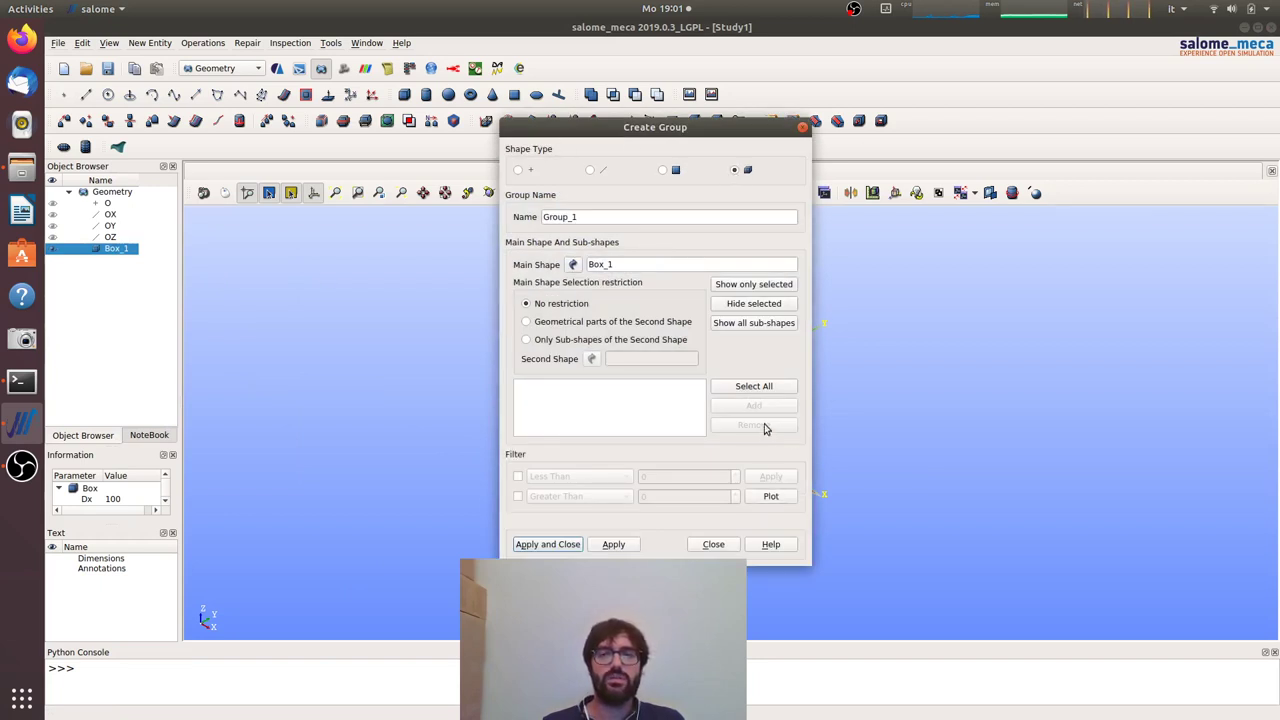
left_click(753, 387)
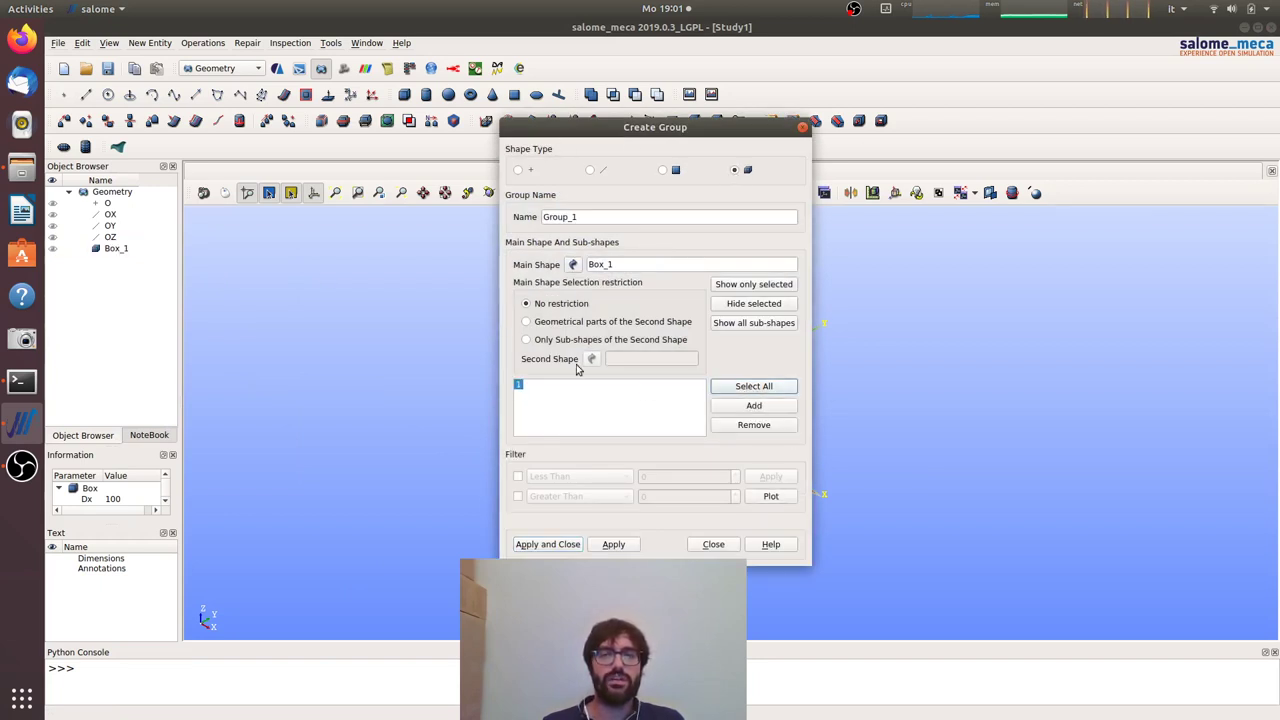
double_click(594, 210)
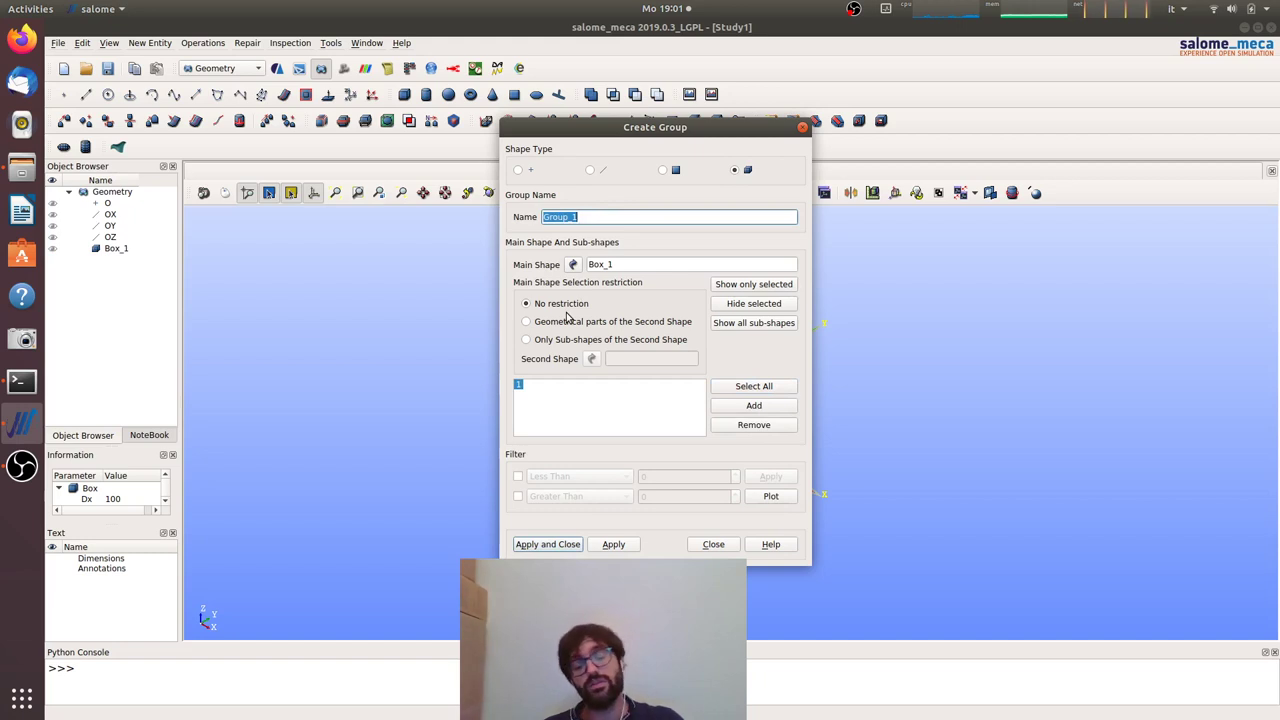
type("soli")
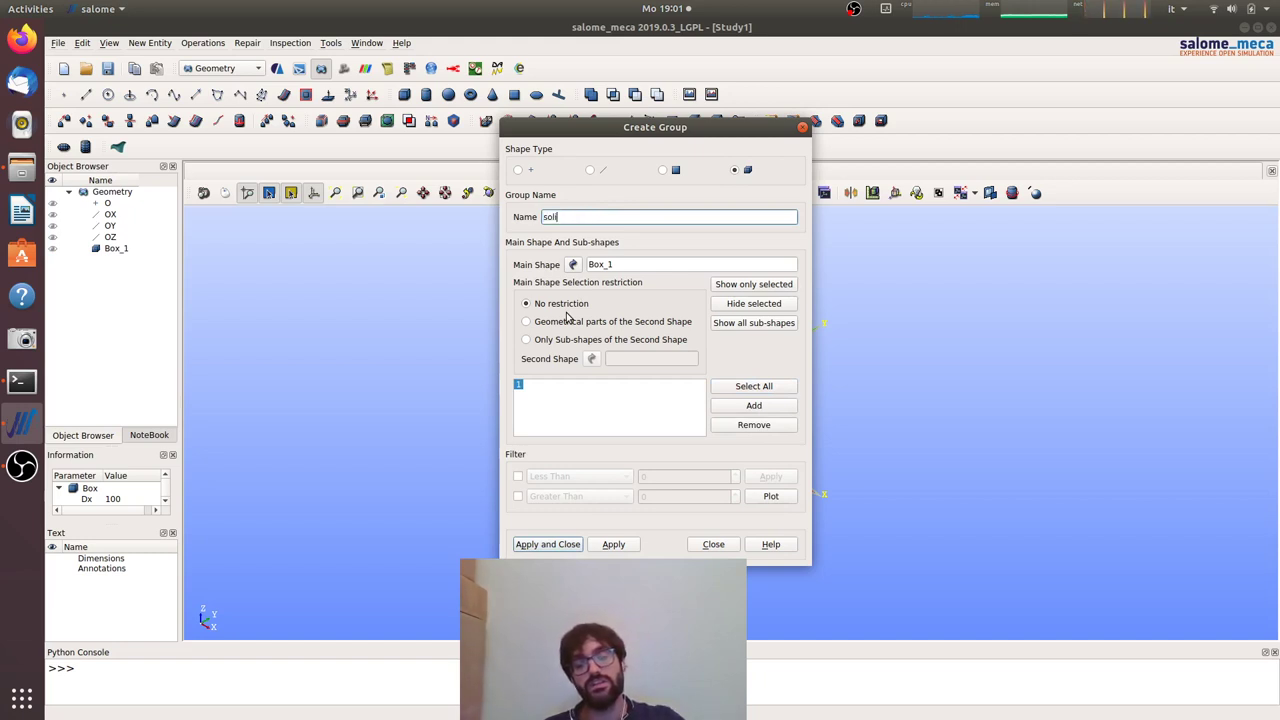
type("d")
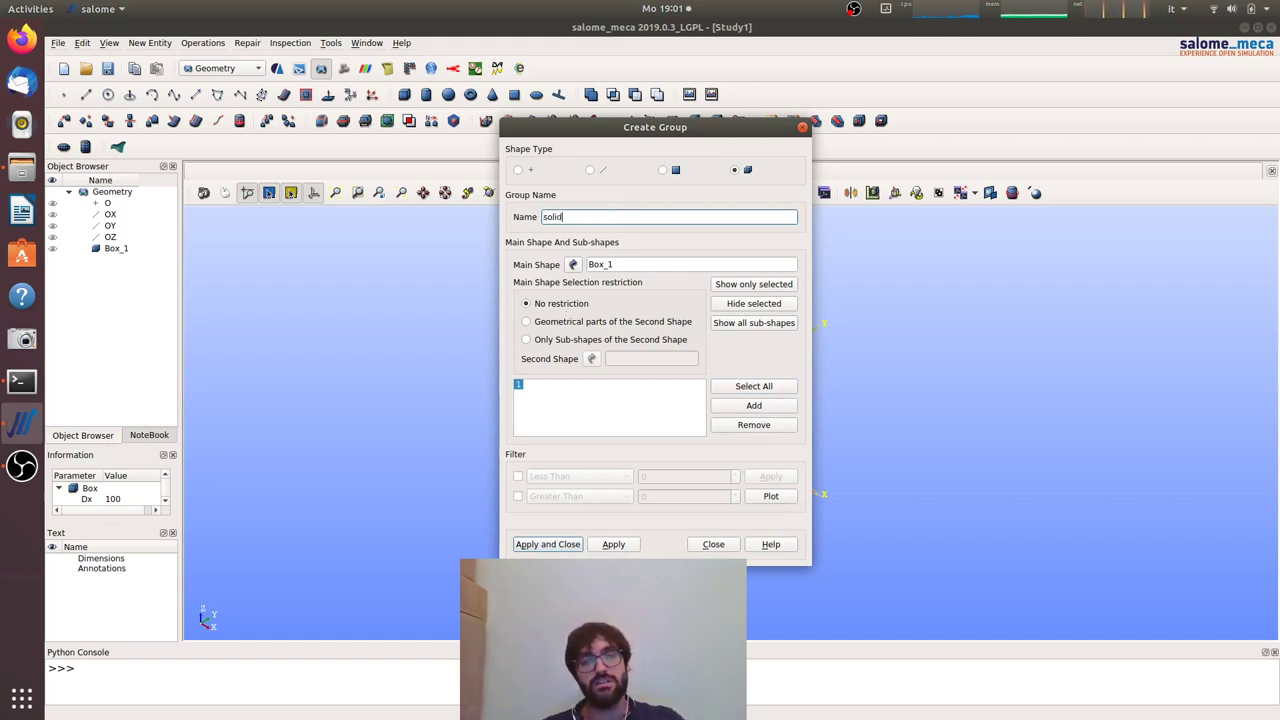
left_click(616, 545)
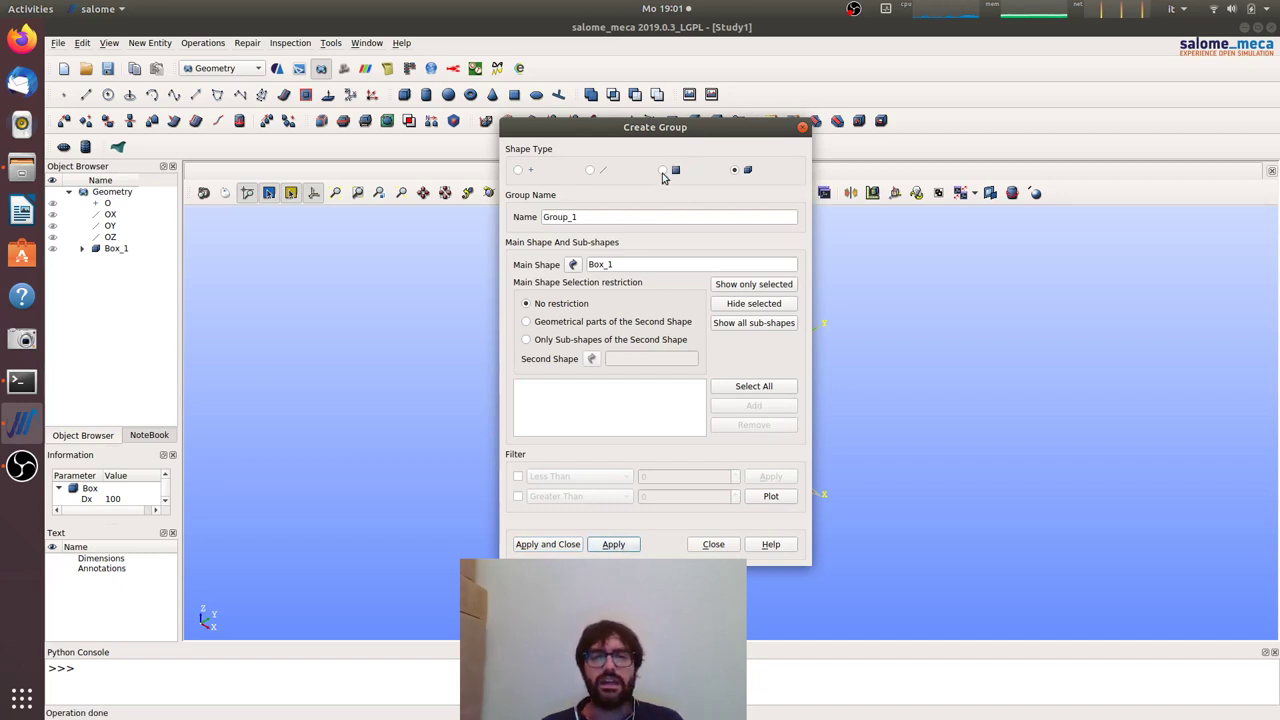
- Create a face group named 'fix' holding the beam's bottom face
left_click(663, 171)
left_click_drag(685, 129, 424, 156)
right_click_drag(735, 463, 688, 420, "ctrl")
left_click(688, 420)
left_click(480, 420)
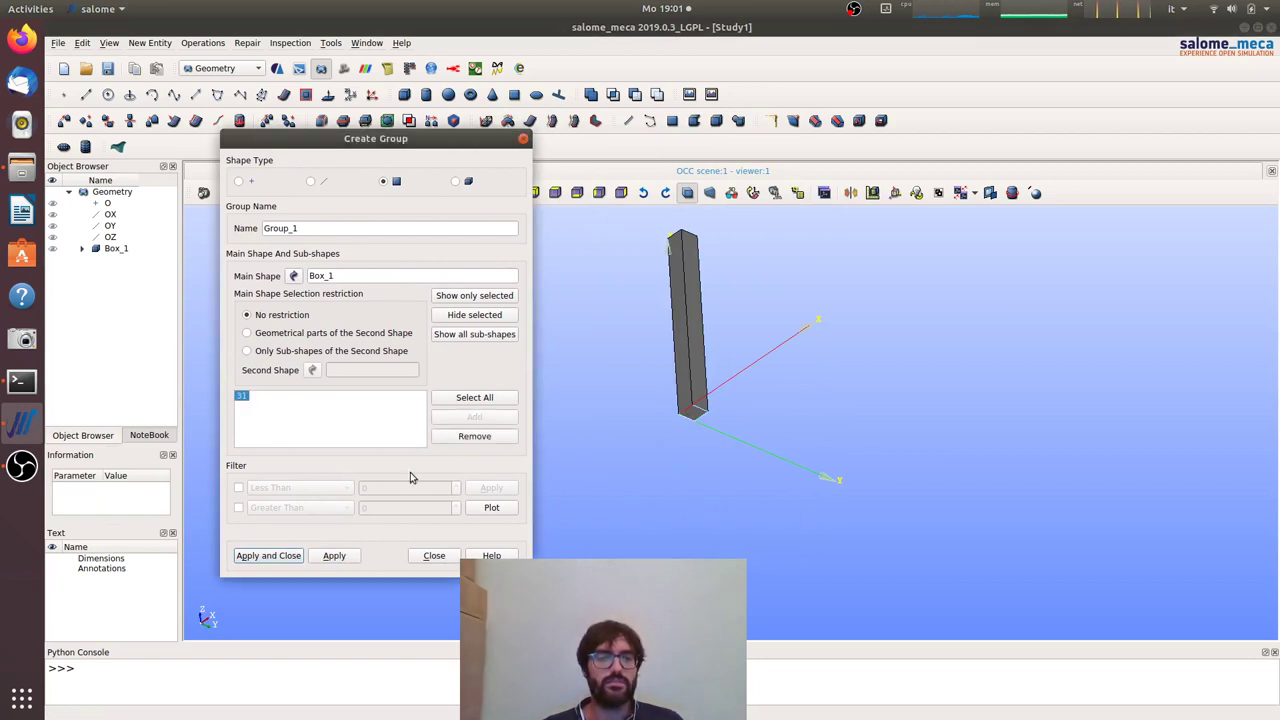
left_click(333, 227)
double_click(333, 227)
type("fix")
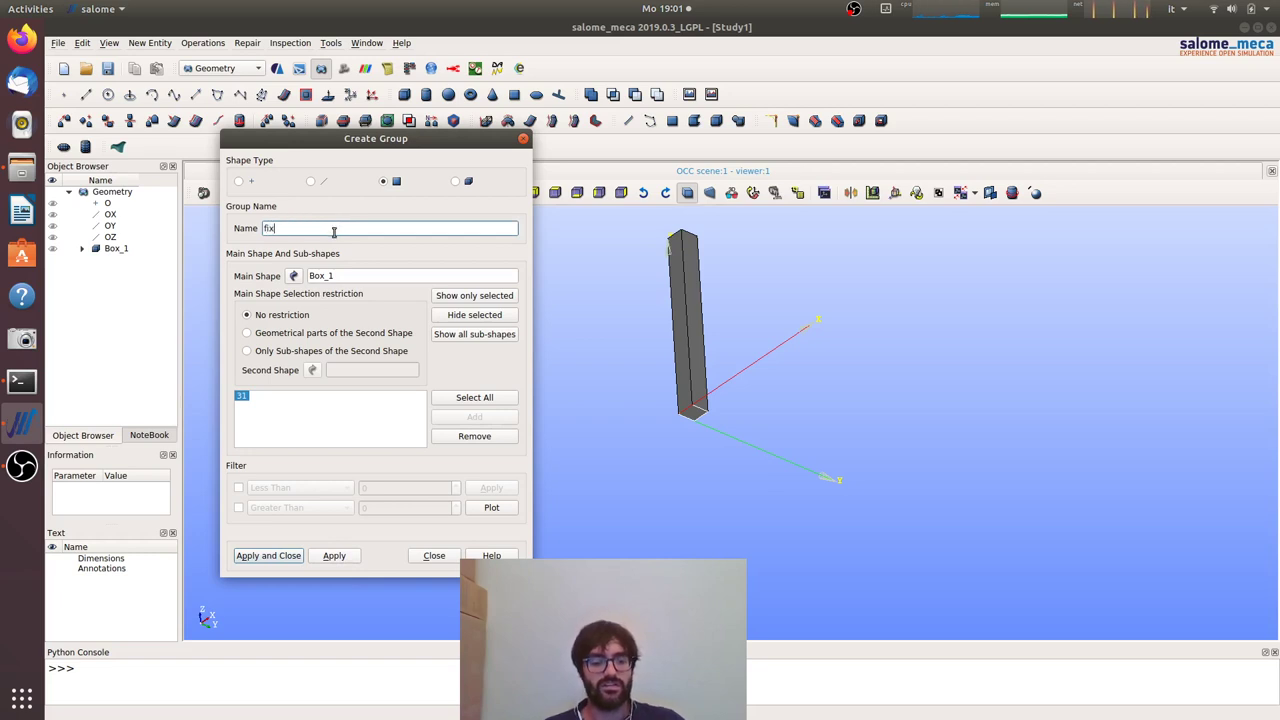
left_click(257, 555)
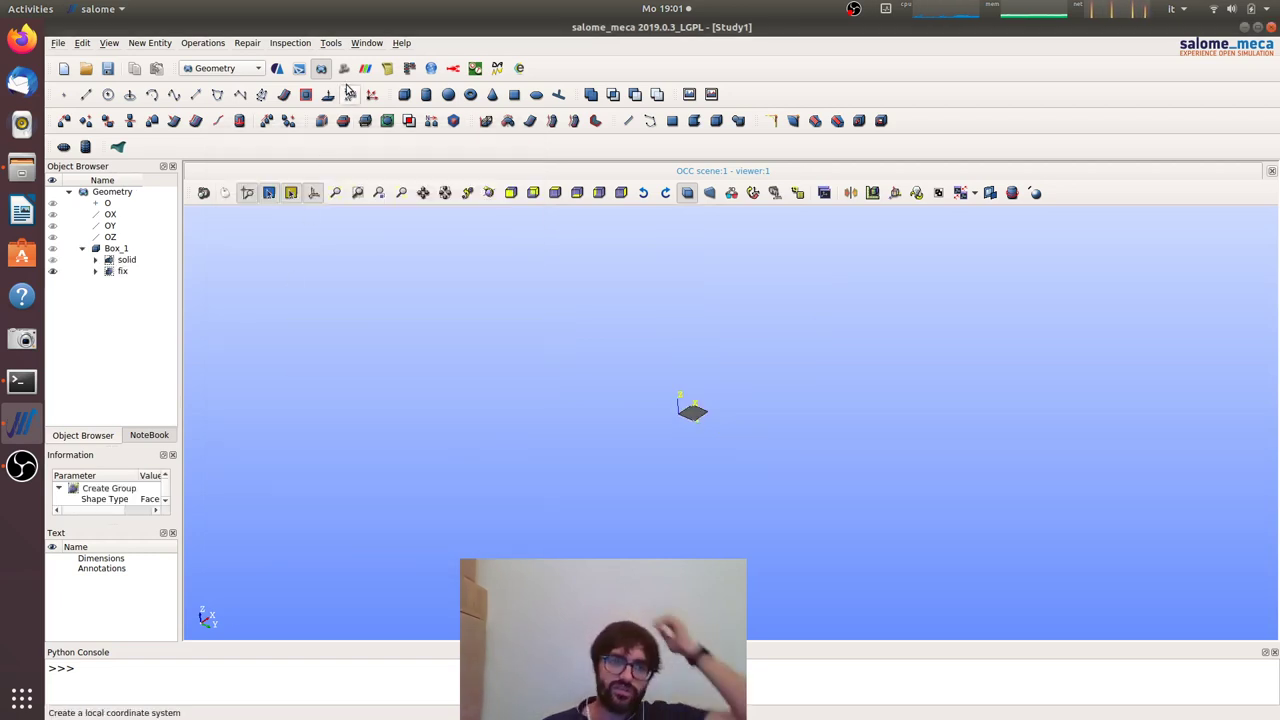
- In the Mesh module, start a new mesh on Box_1 with the NETGEN 1D-2D-3D algorithm
left_click(343, 68)
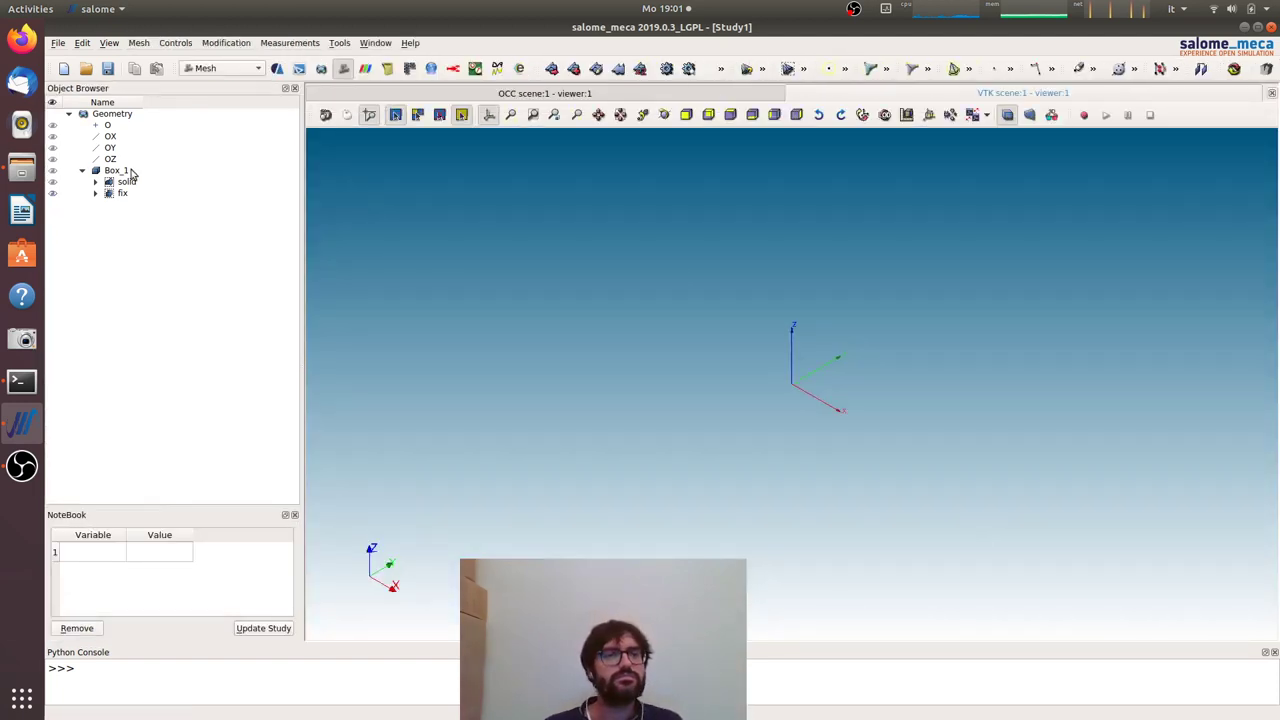
left_click(118, 170)
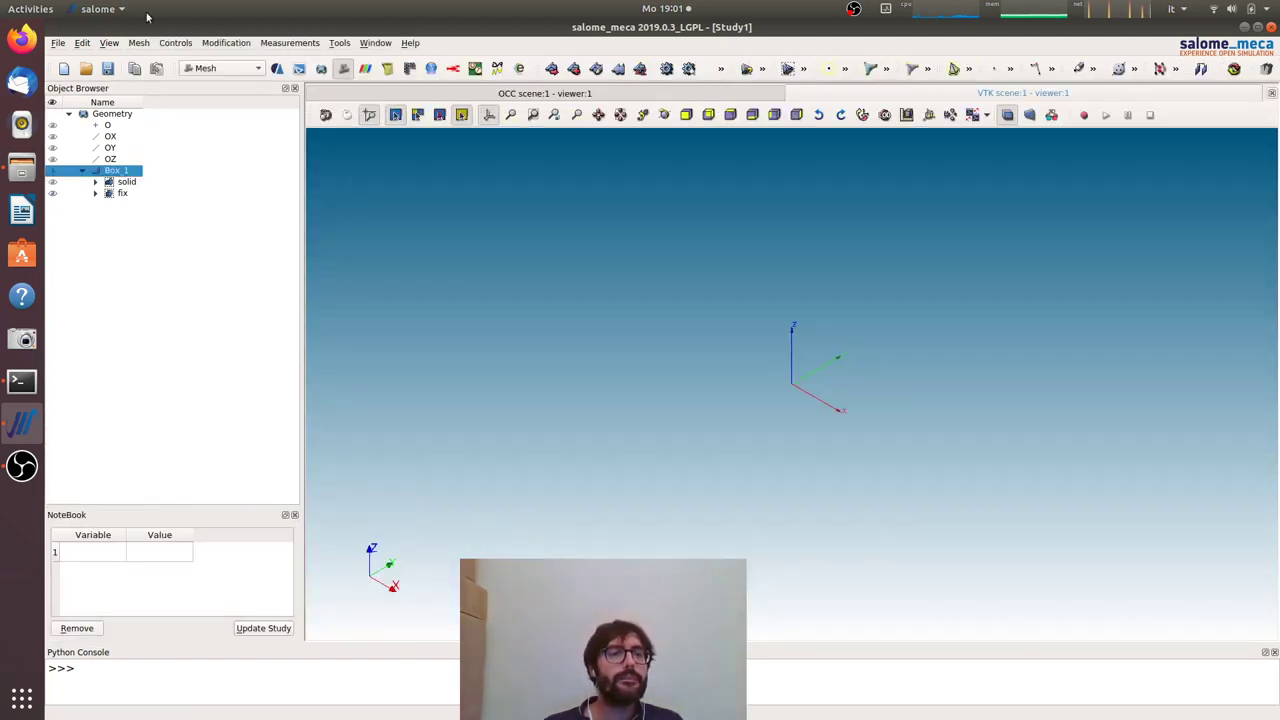
left_click(140, 44)
left_click(156, 58)
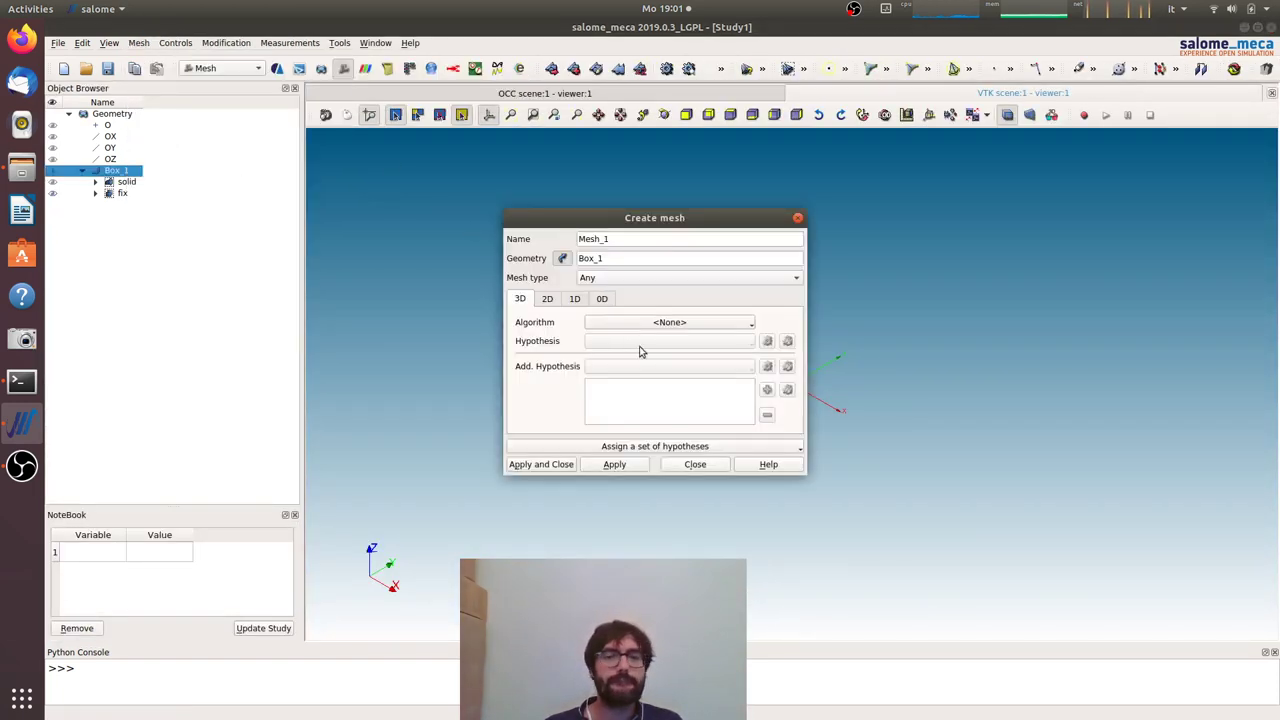
left_click(655, 325)
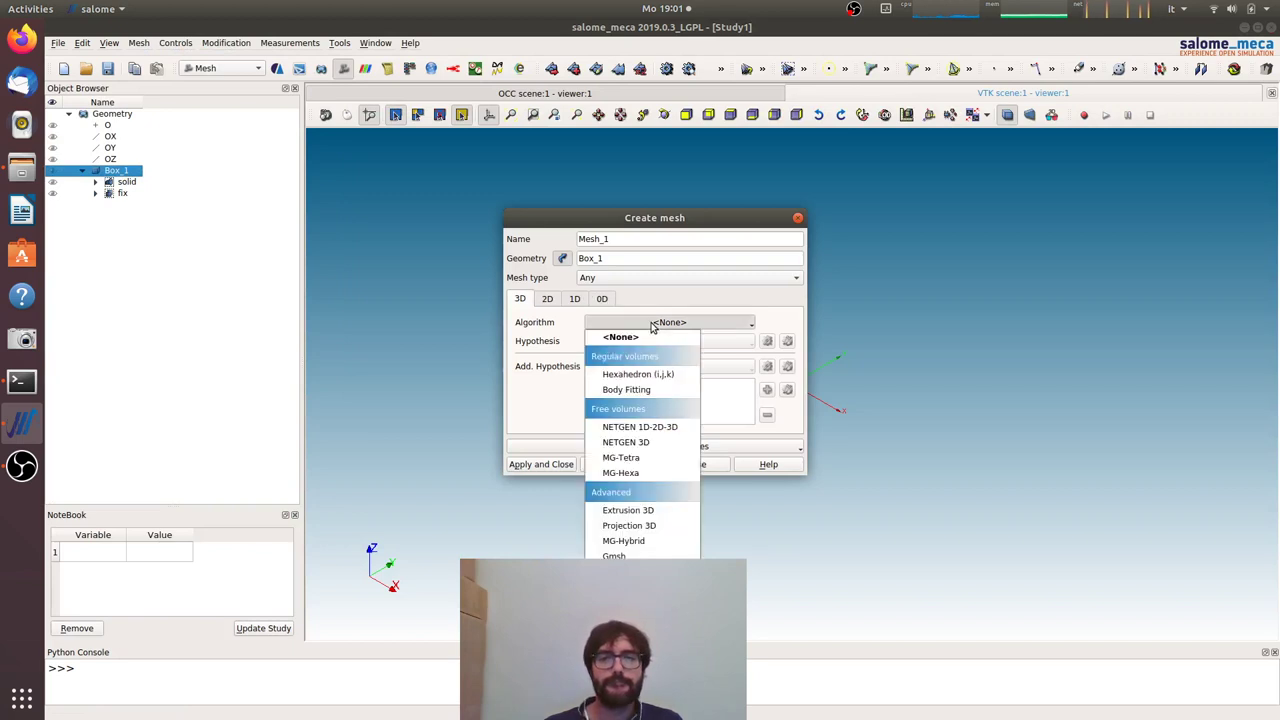
left_click(668, 430)
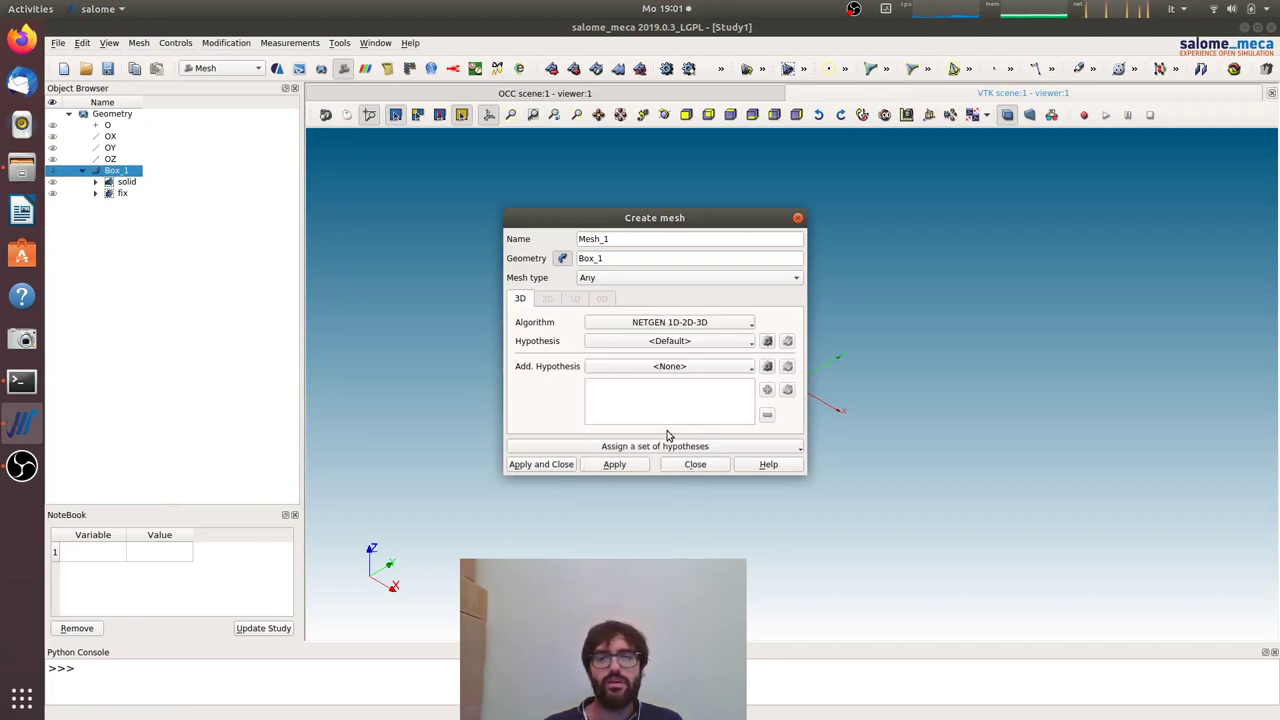
- Add quad-dominated NETGEN 3D Parameters with max and min size 20, then create Mesh_1
left_click(768, 342)
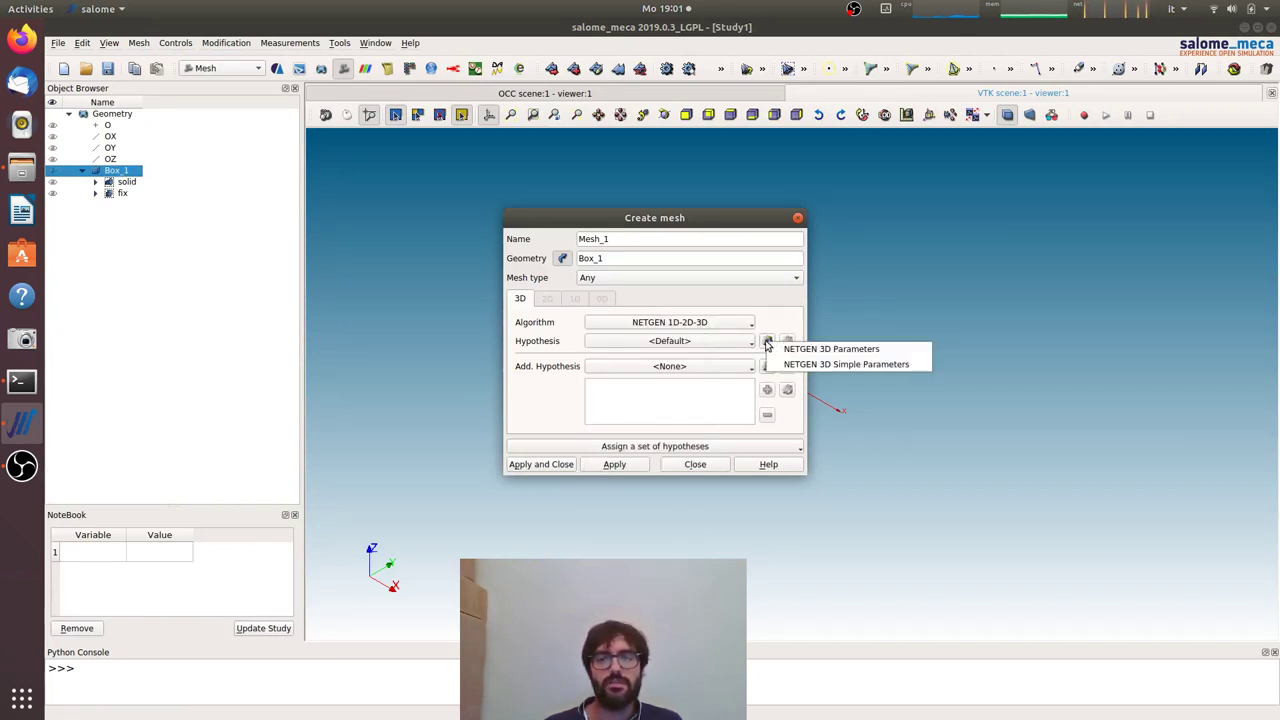
left_click(830, 349)
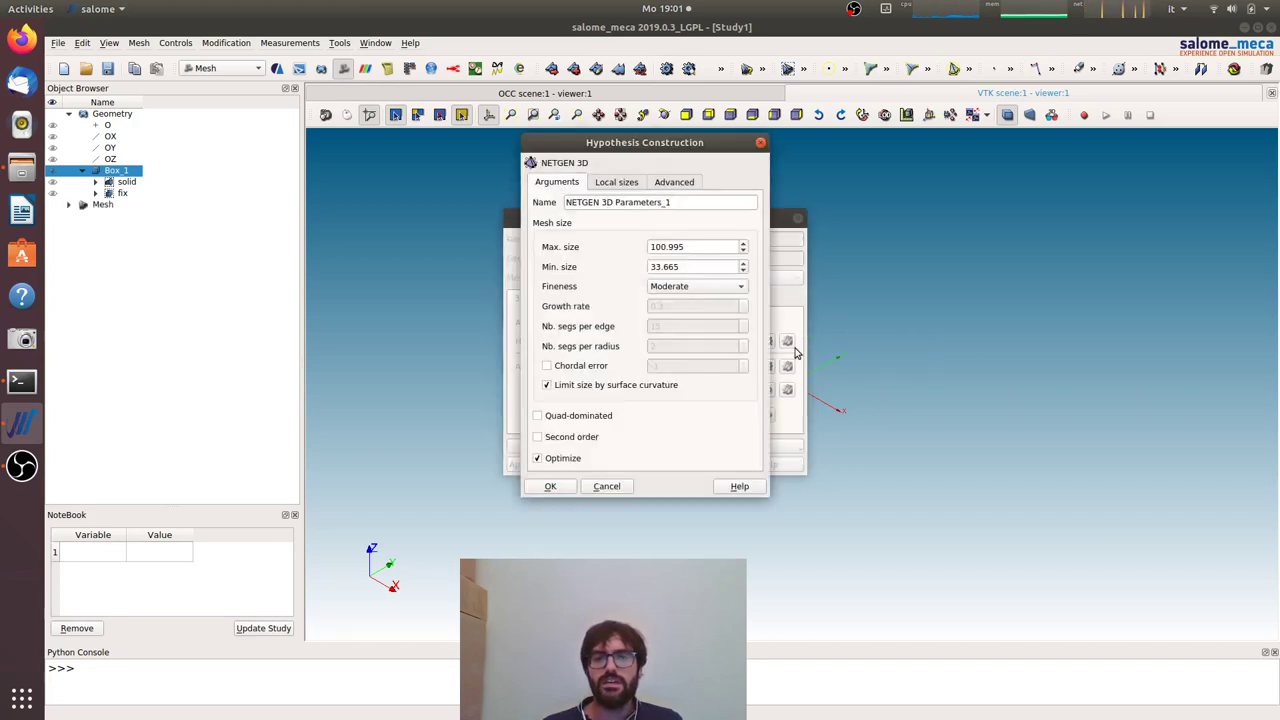
double_click(693, 247)
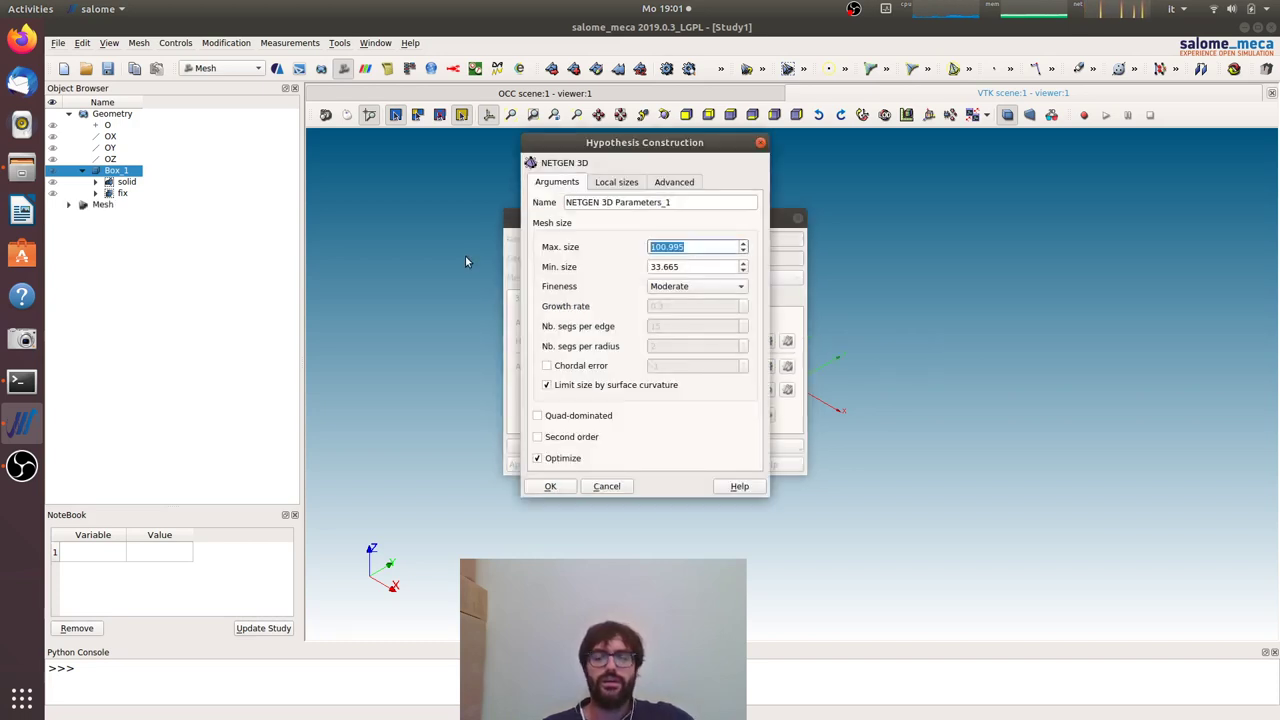
type("20")
key("Tab")
type("2")
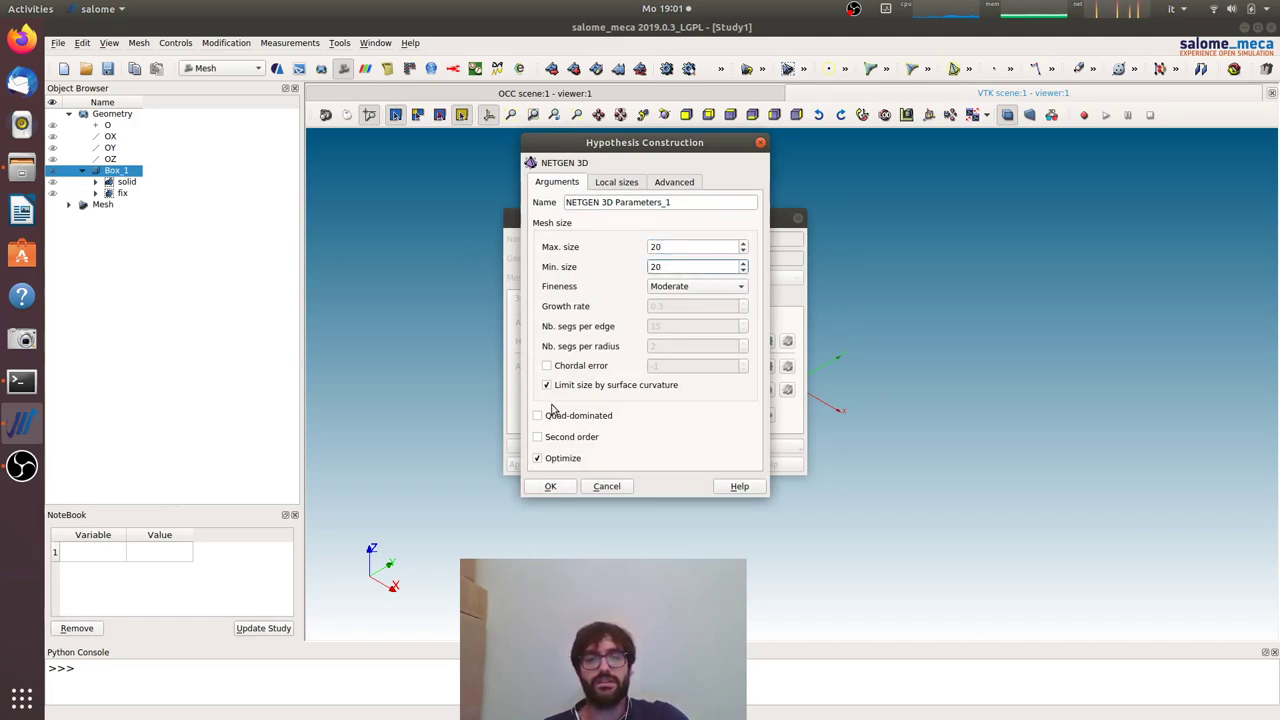
left_click(557, 416)
left_click(550, 486)
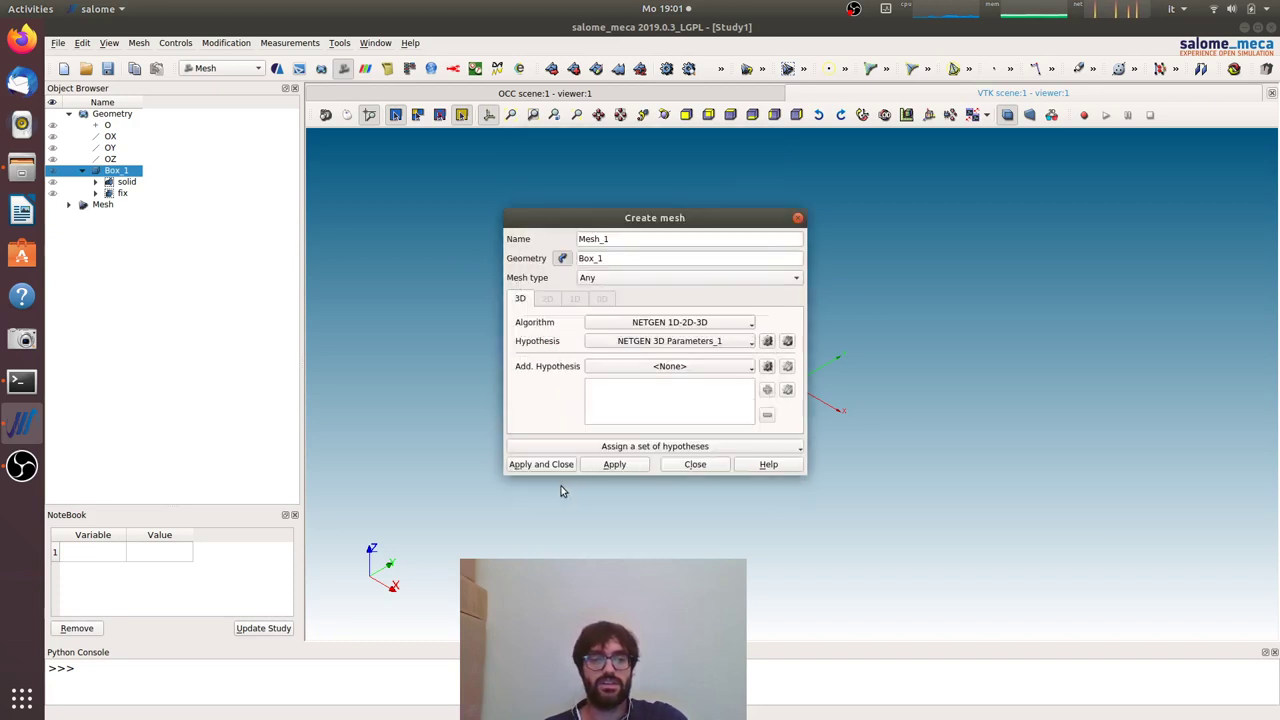
left_click(540, 465)
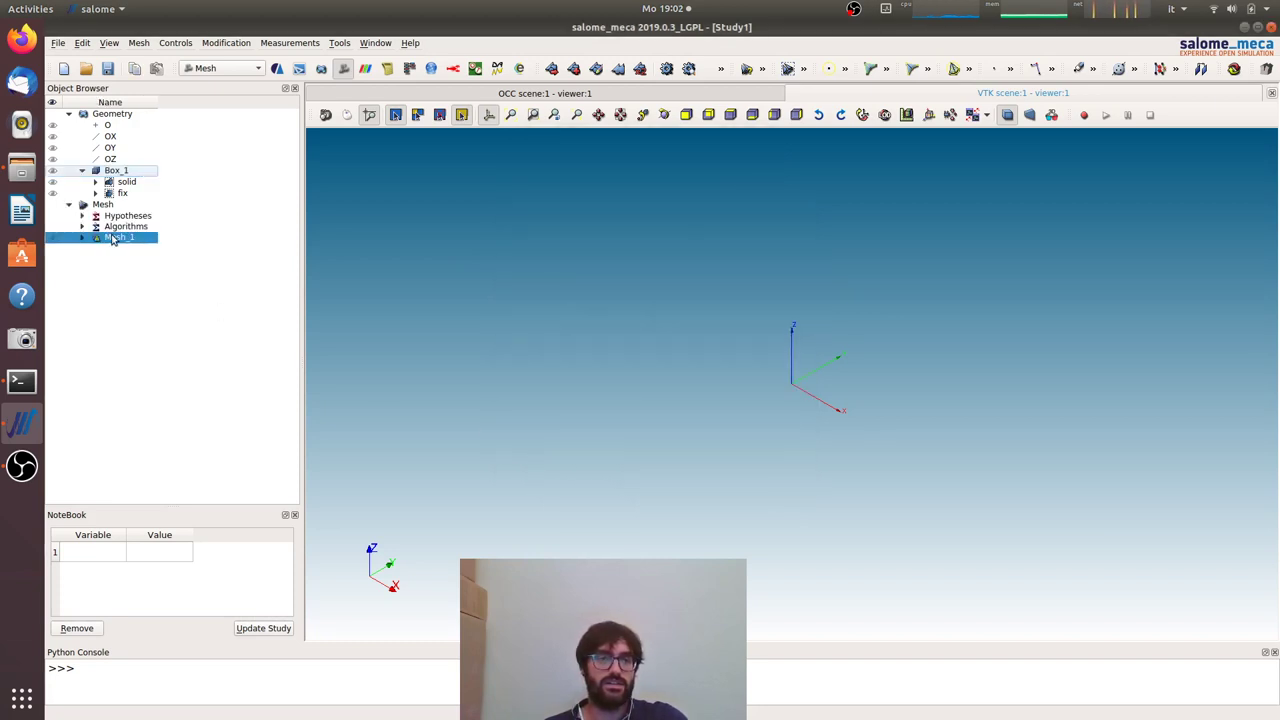
- Compute Mesh_1 and dismiss the computation summary
right_click(112, 237)
left_click(150, 290)
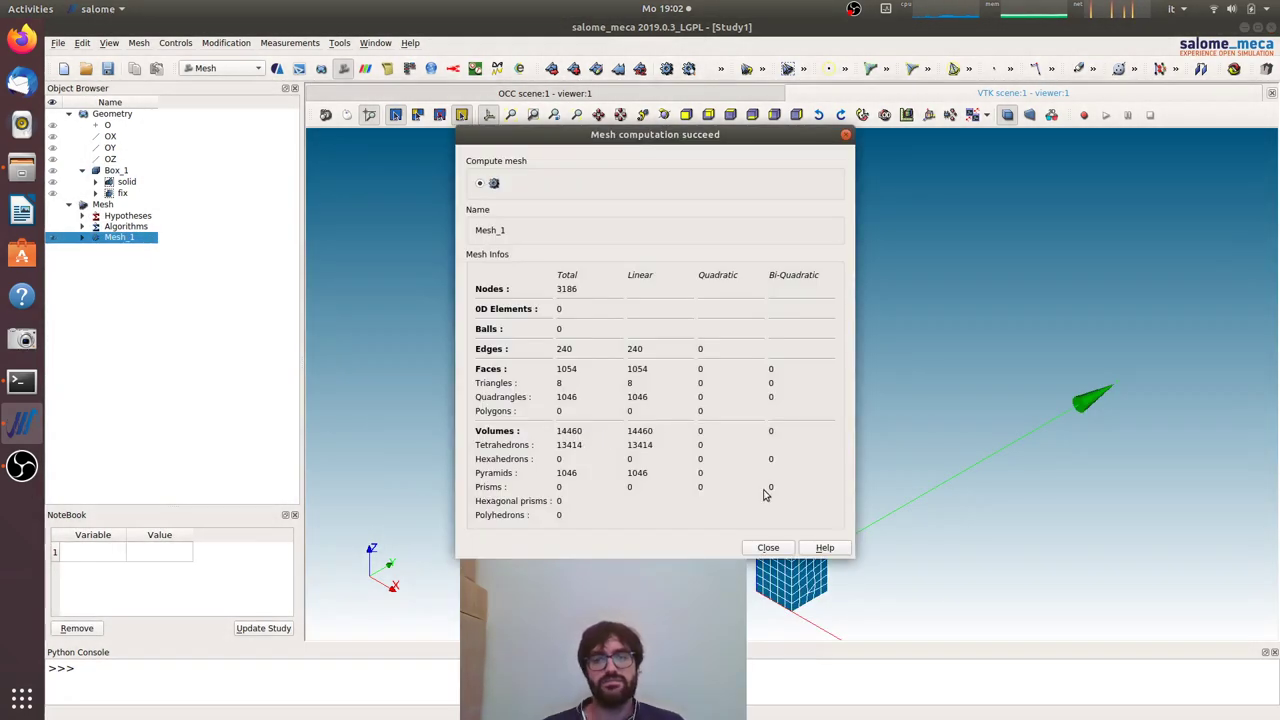
left_click(768, 547)
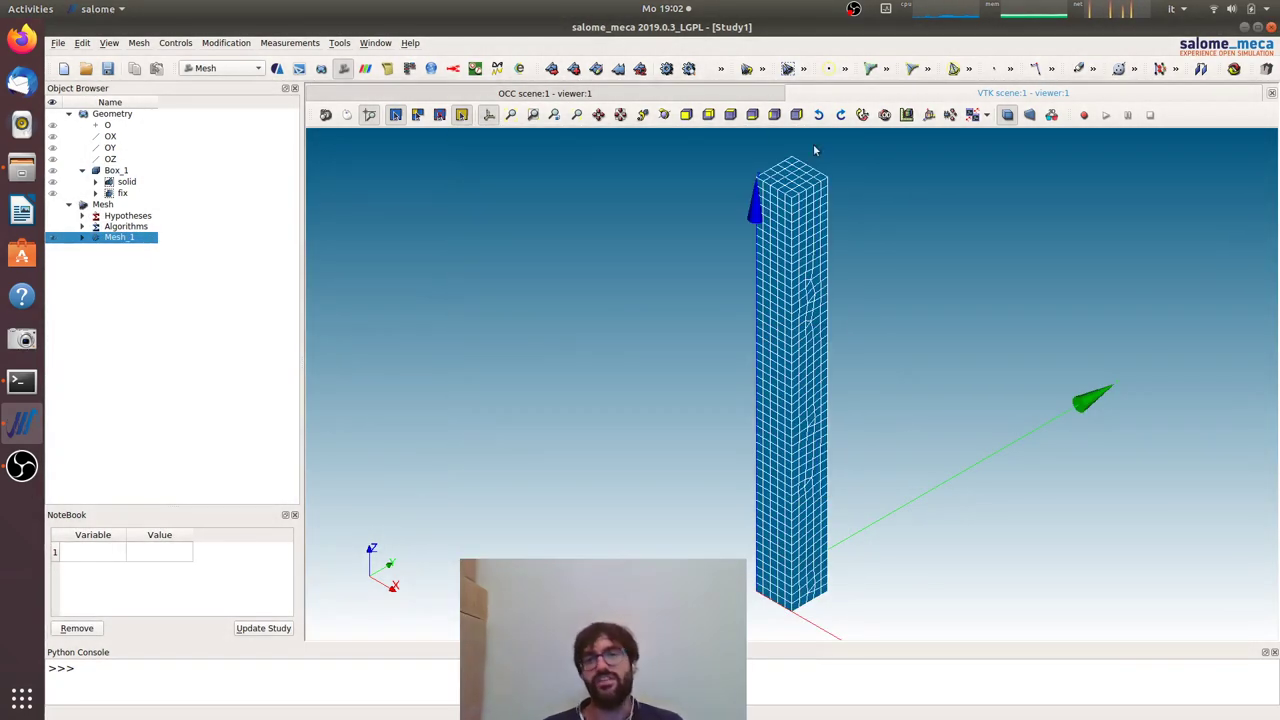
- Create element and node groups on Mesh_1 from the solid and fix geometry groups
right_click(104, 240)
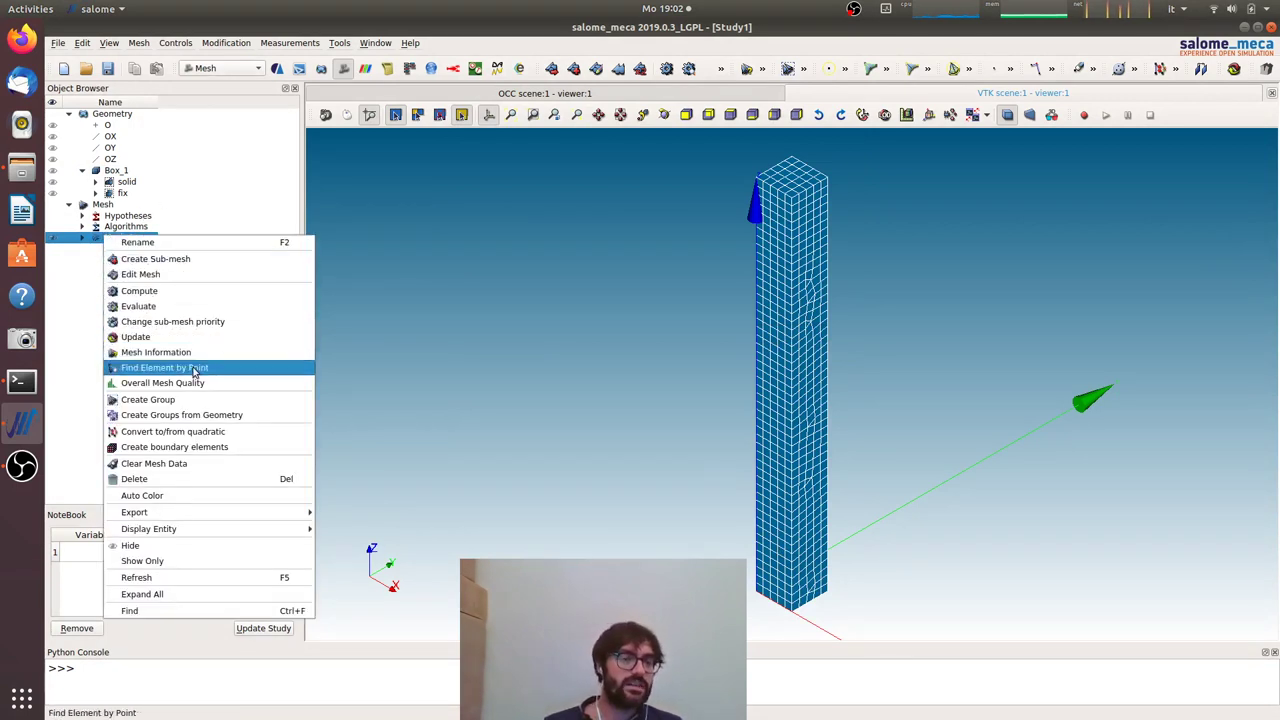
left_click(228, 415)
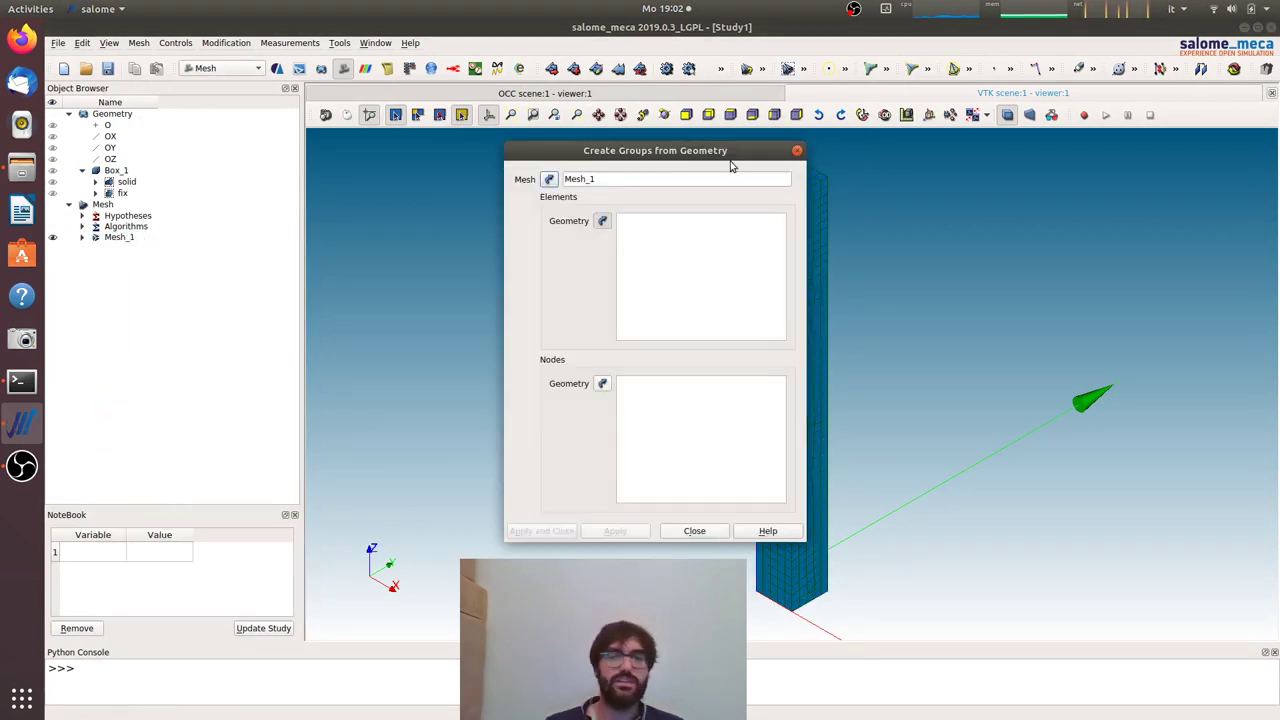
left_click_drag(708, 158, 478, 157)
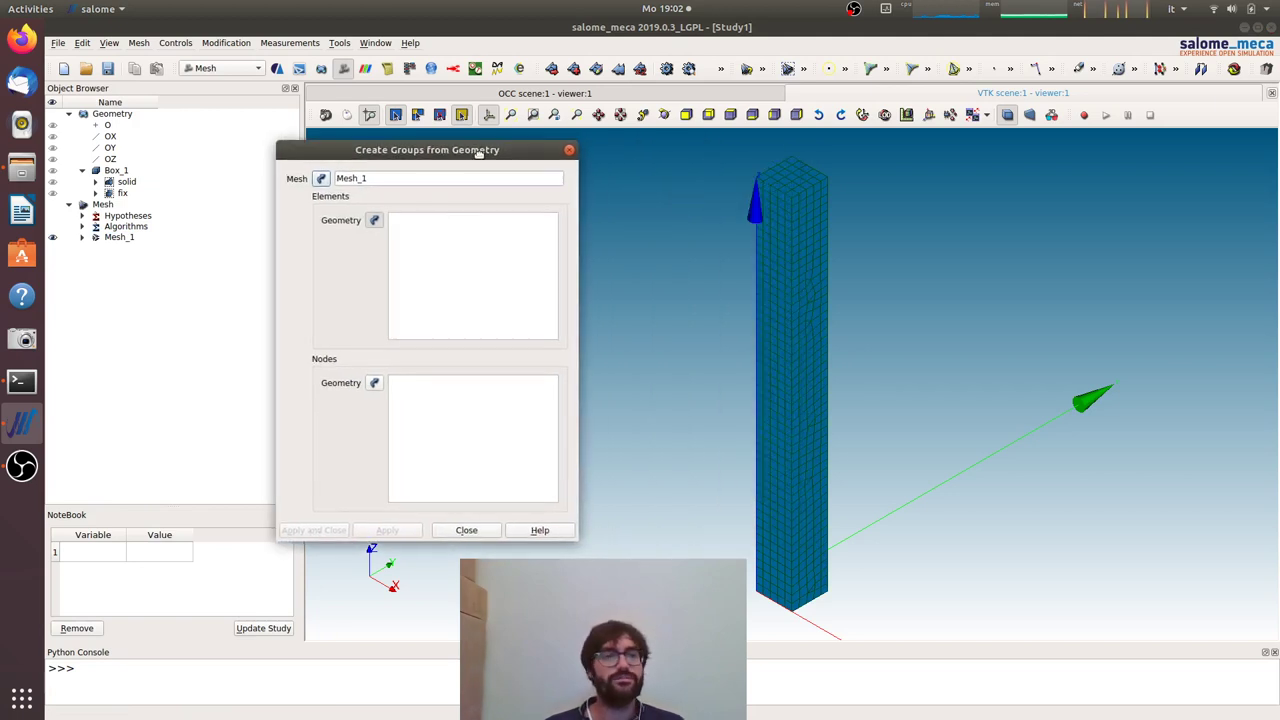
left_click(125, 183)
left_click(124, 194, "ctrl")
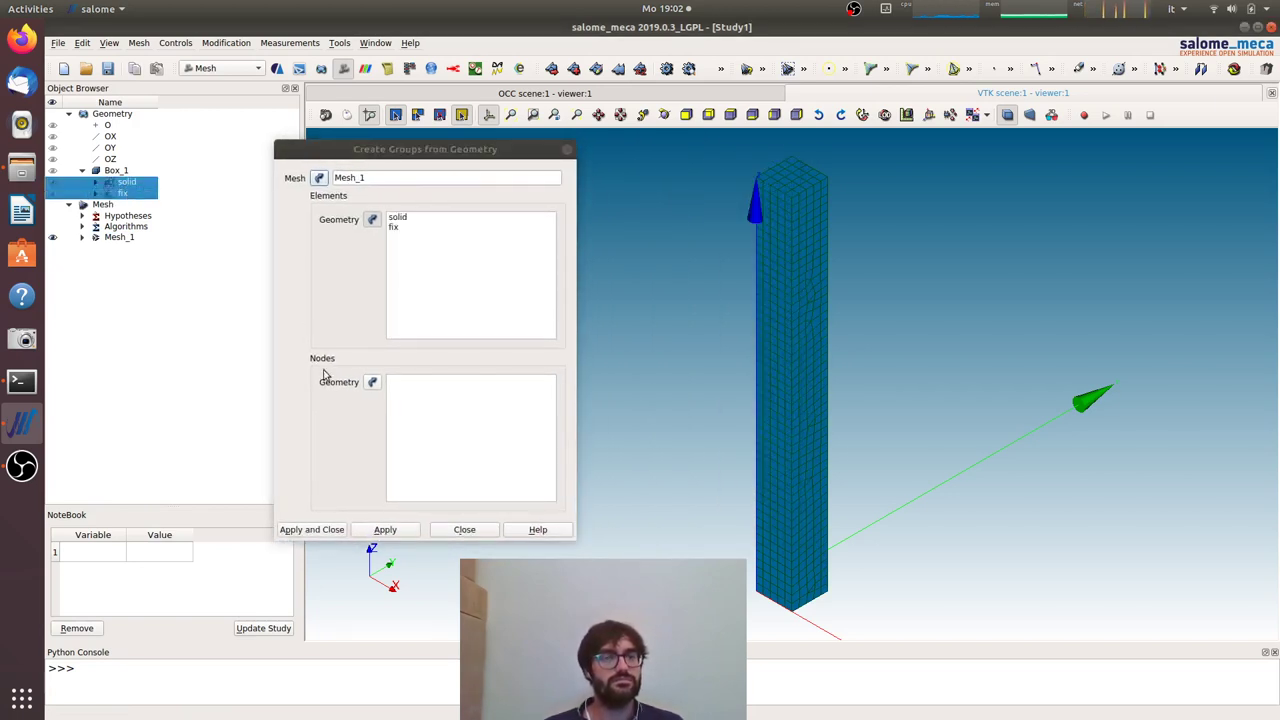
left_click(372, 383)
left_click(298, 530)
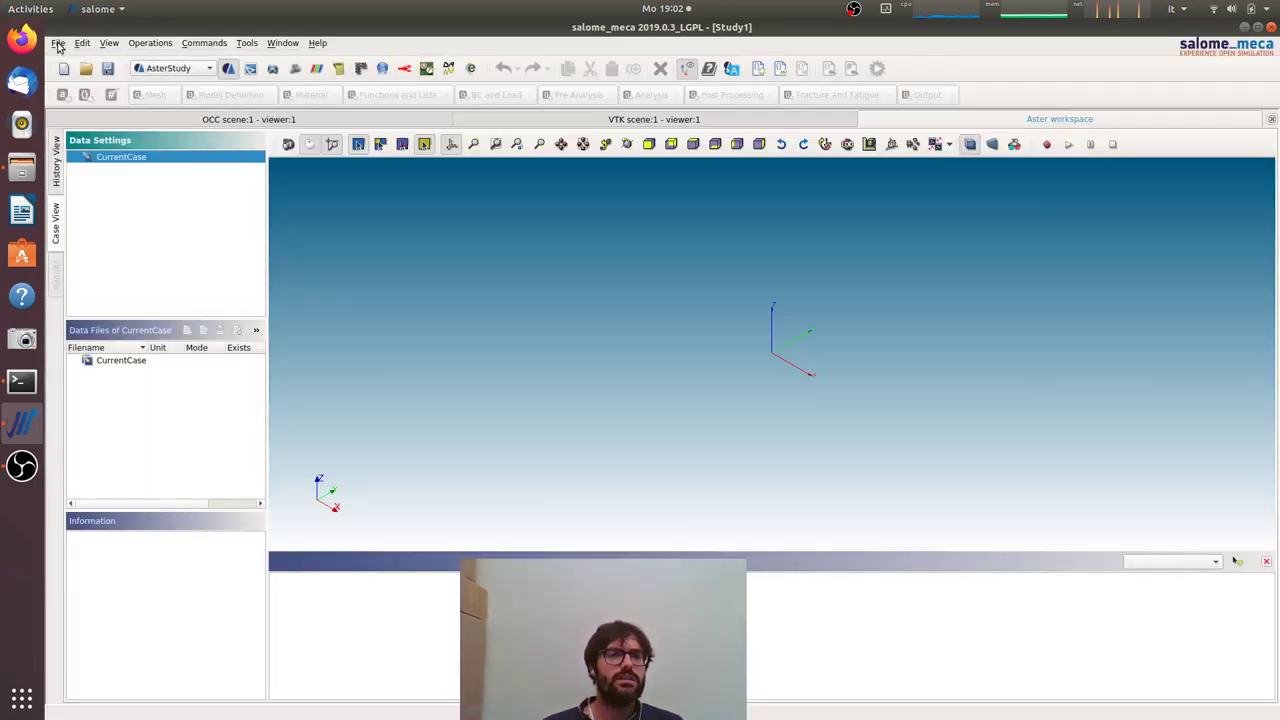
- Save the study as modal.hdf in the Desktop/tutorials folder
left_click(58, 43)
left_click(98, 104)
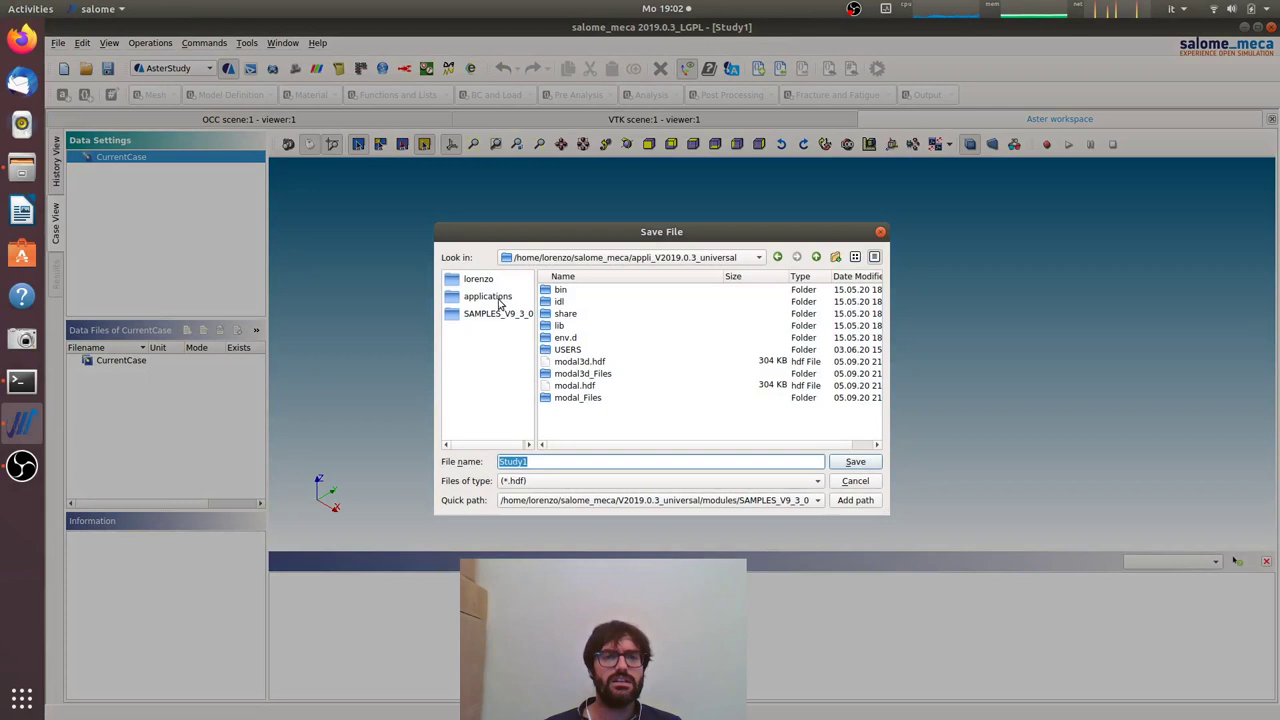
left_click(485, 279)
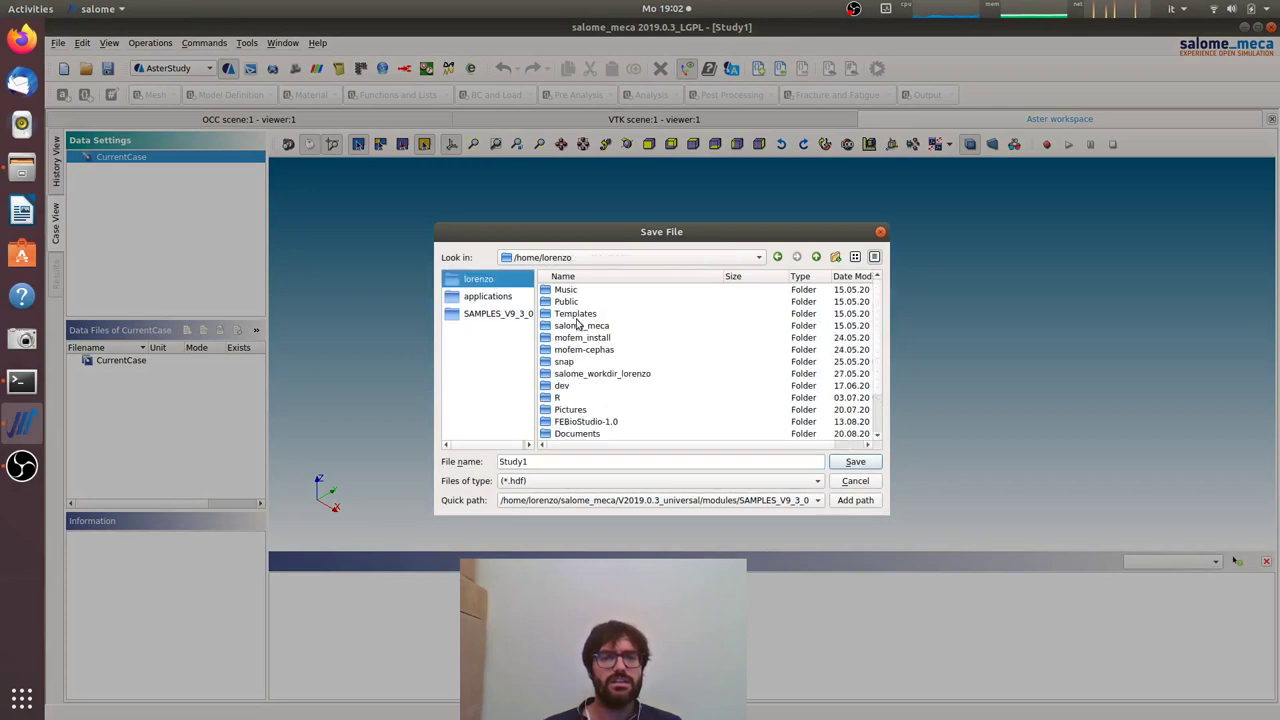
scroll(576, 327, "down", 2)
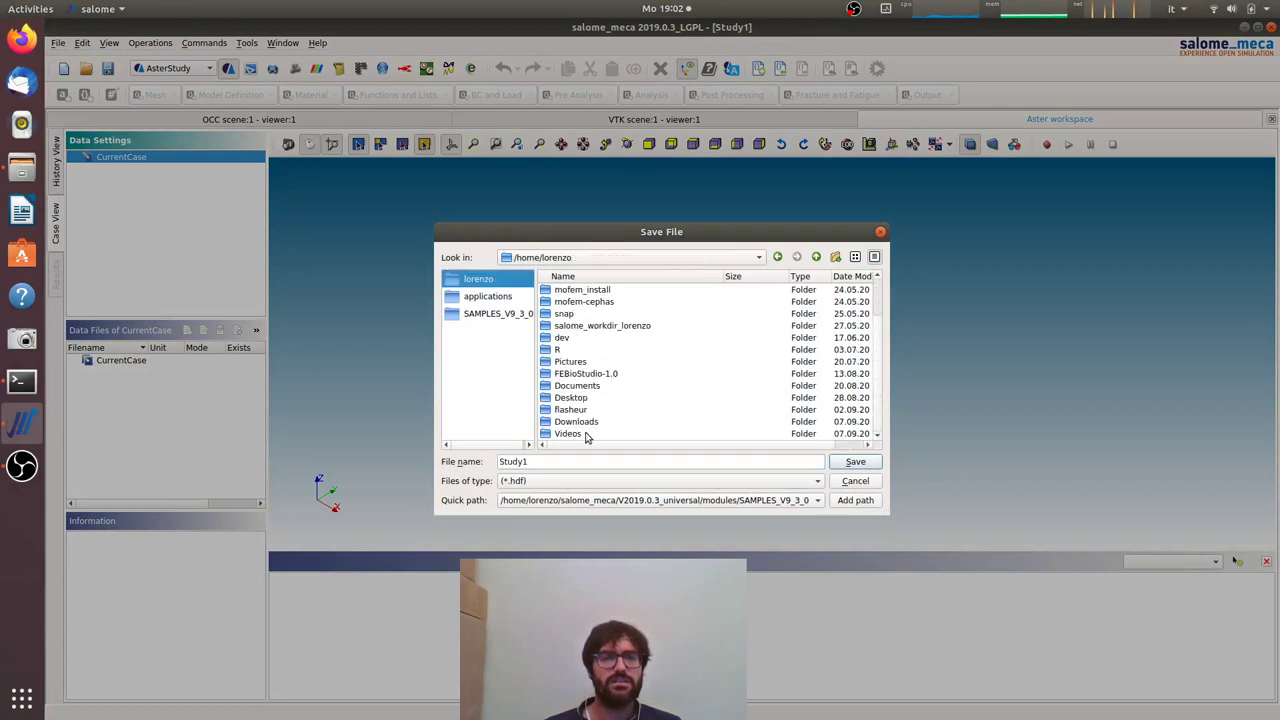
double_click(574, 398)
scroll(576, 402, "down", 3)
double_click(571, 434)
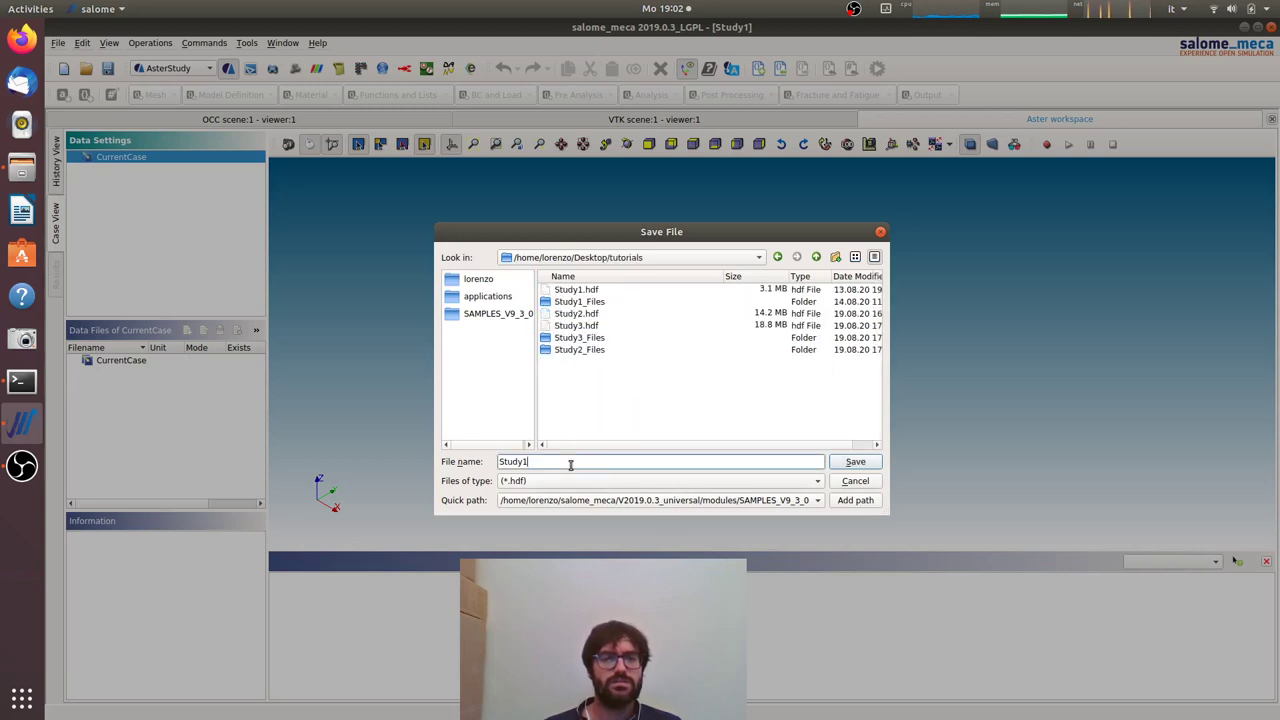
double_click(571, 464)
type("modal")
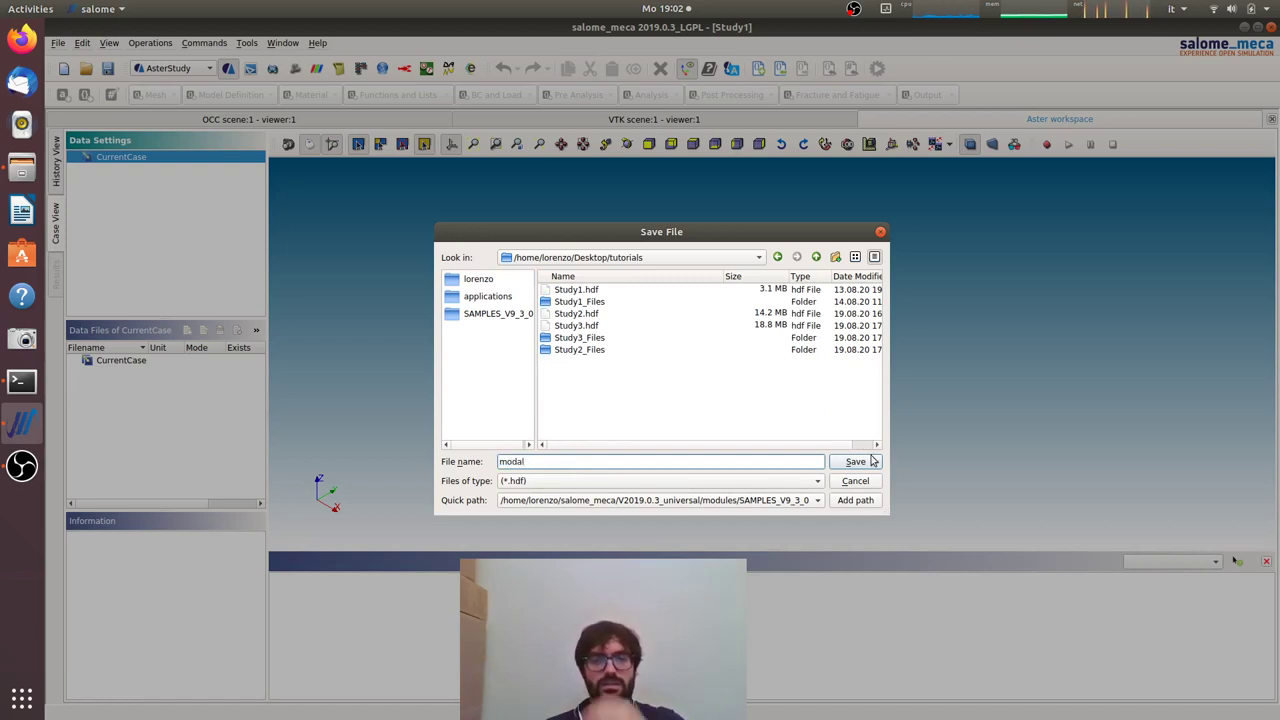
left_click(868, 461)
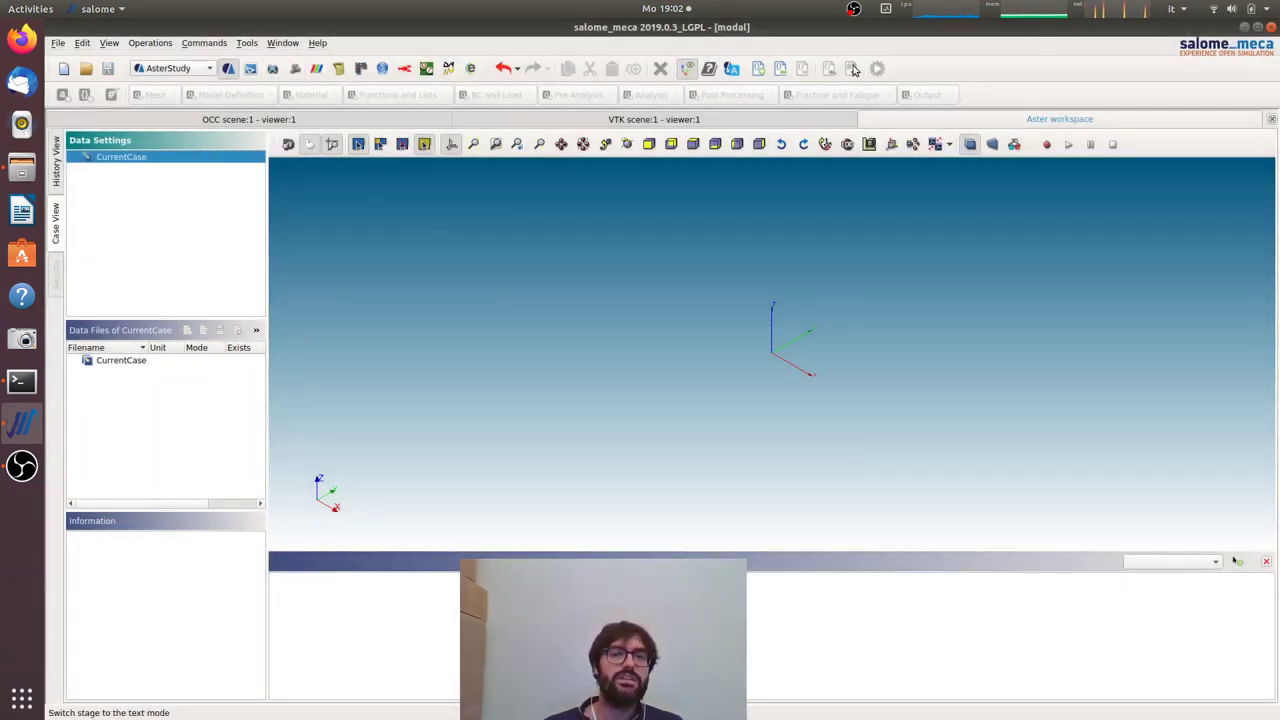
- Add Stage_1 with a LIRE_MAILLAGE command named mesh that reads Mesh_1
left_click(757, 68)
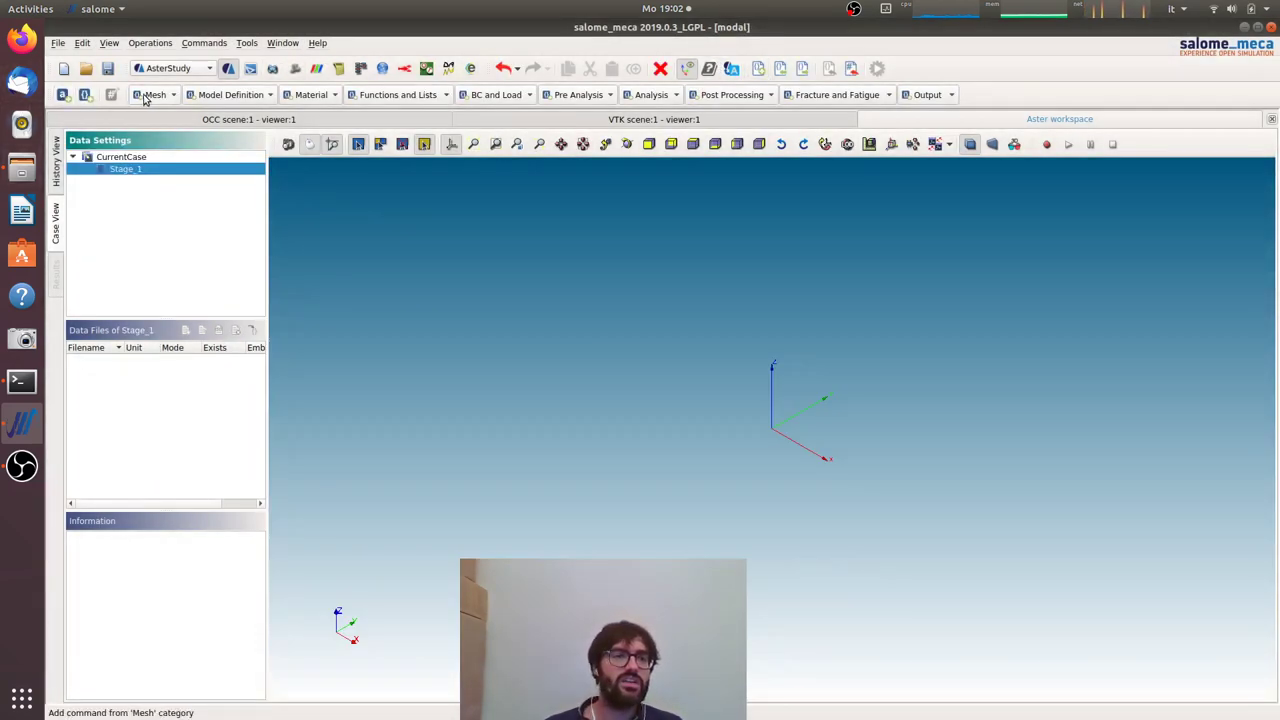
left_click(145, 93)
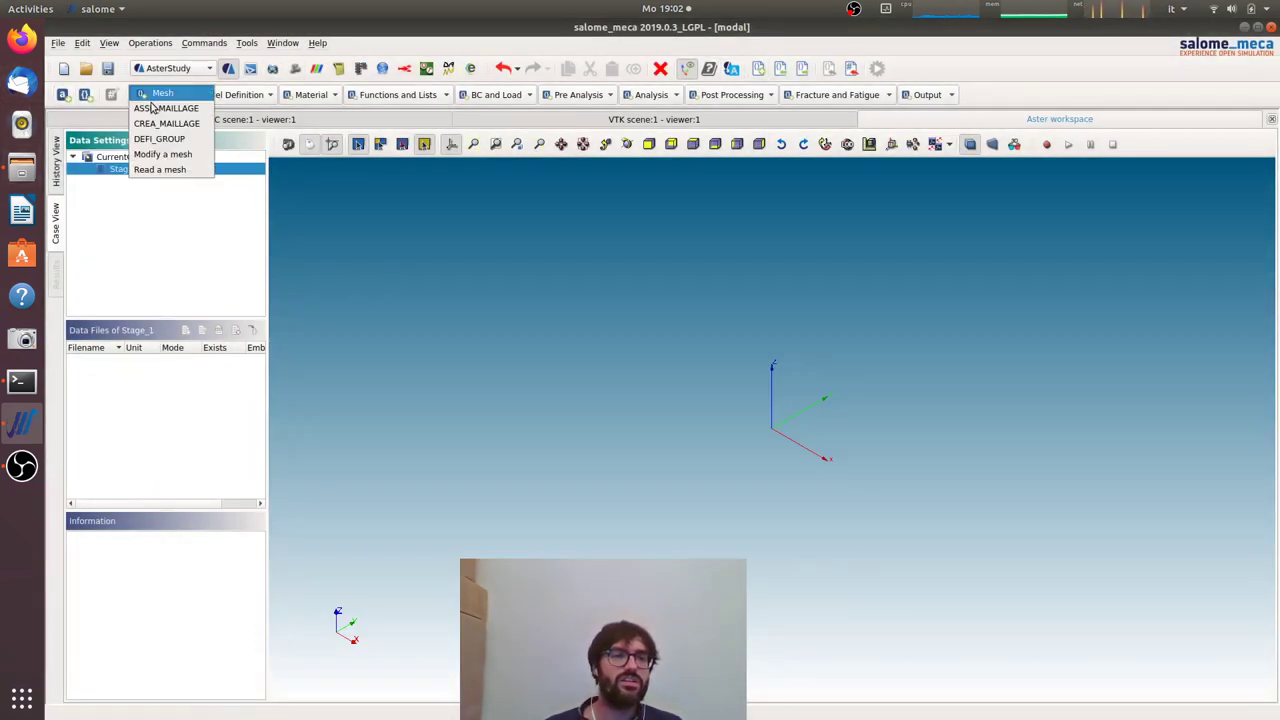
left_click(162, 169)
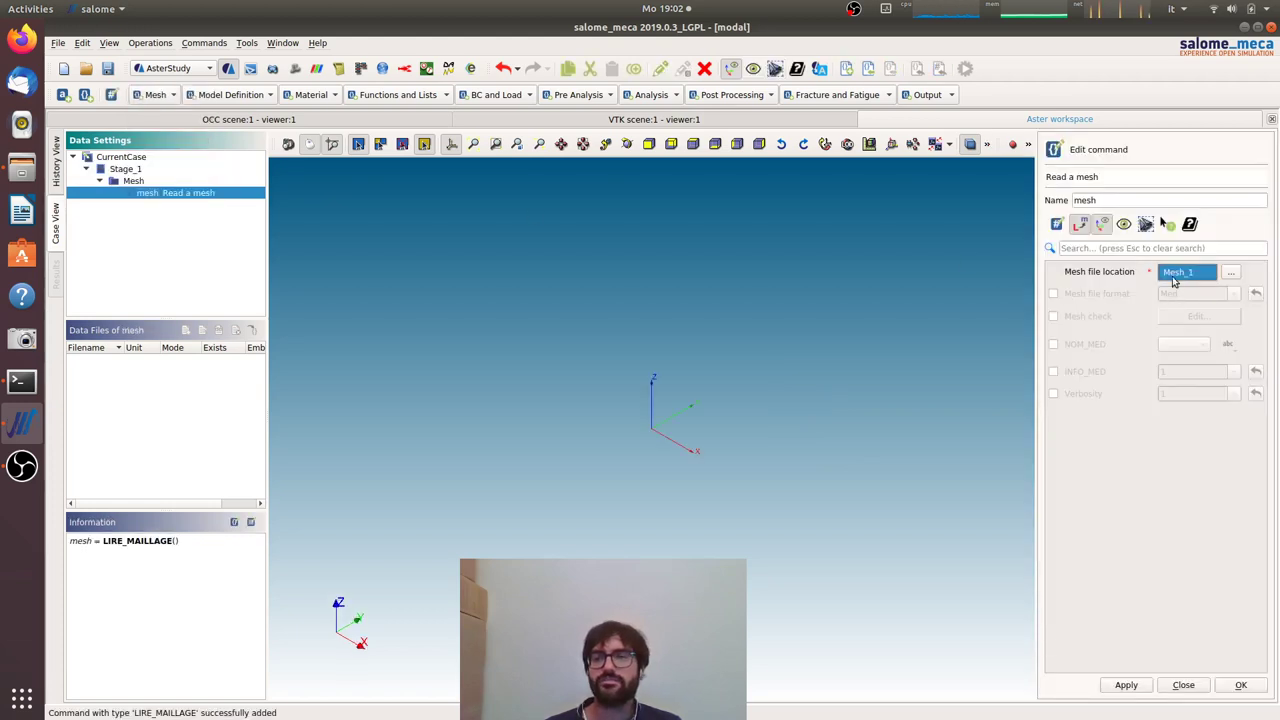
left_click(1241, 685)
left_click(232, 94)
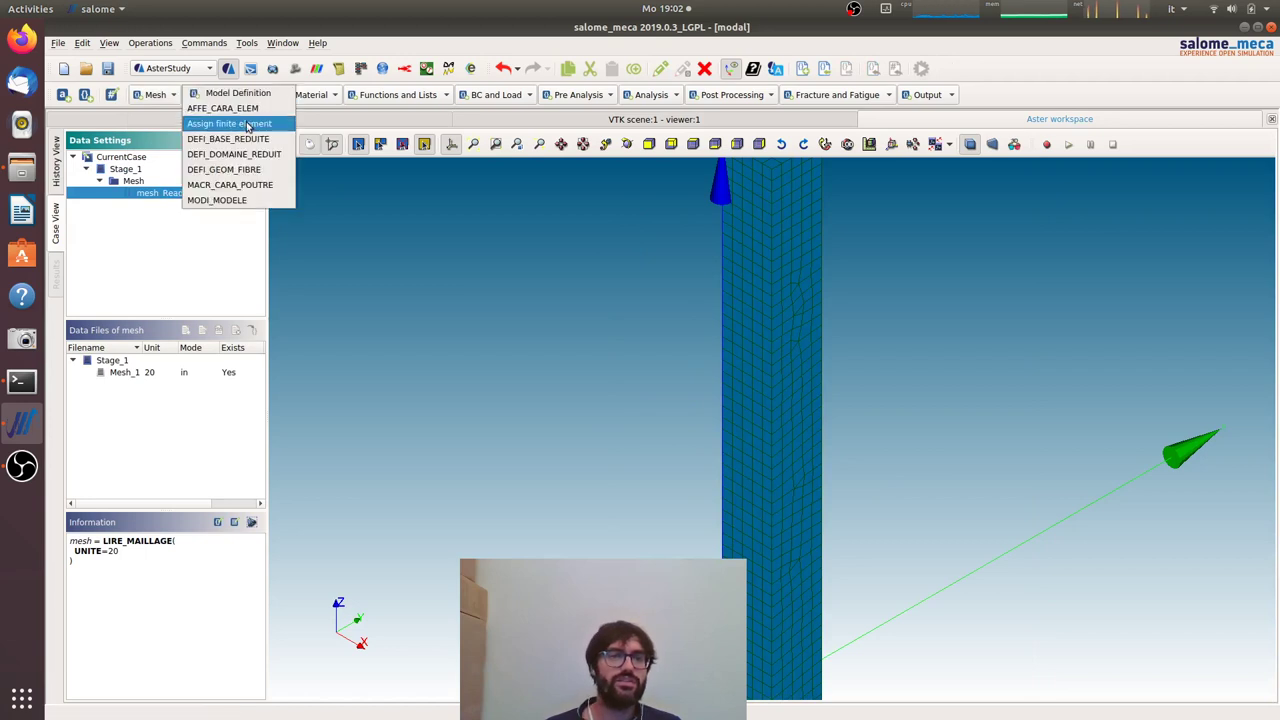
- Add an AFFE_MODELE command assigning Mechanic phenomenon with 3D modelisation everywhere on the mesh
left_click(238, 123)
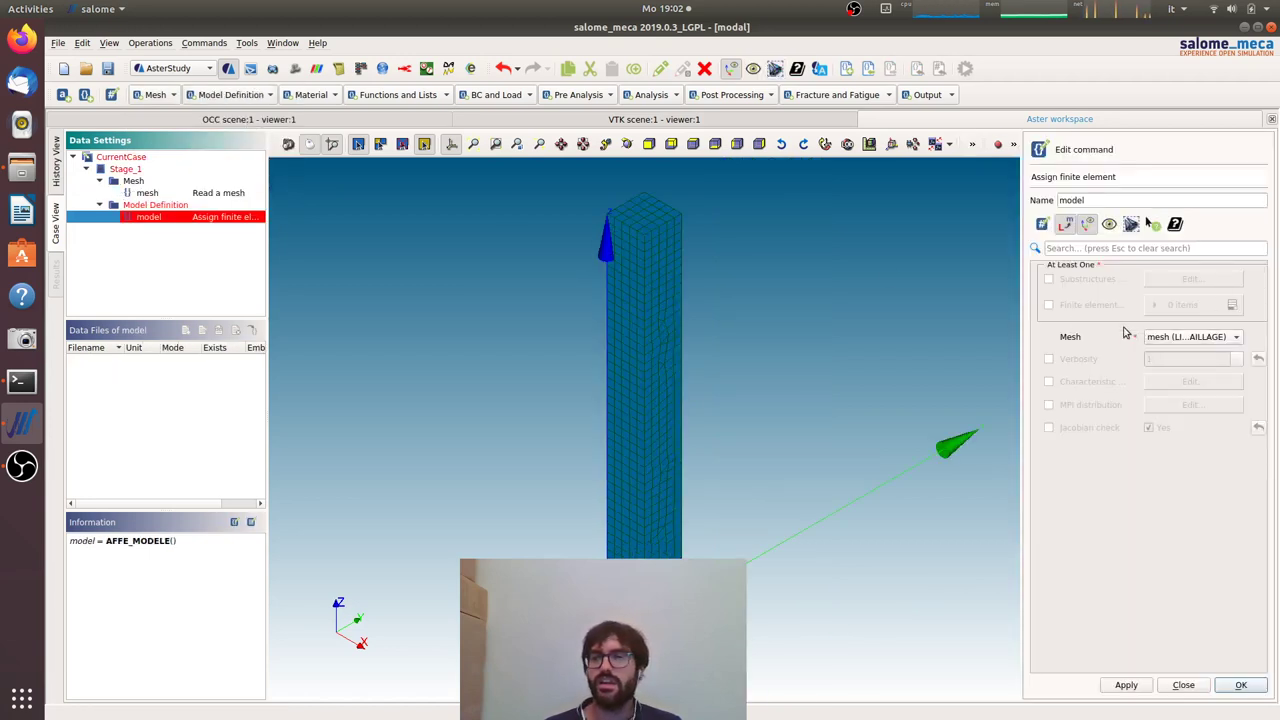
left_click(1048, 305)
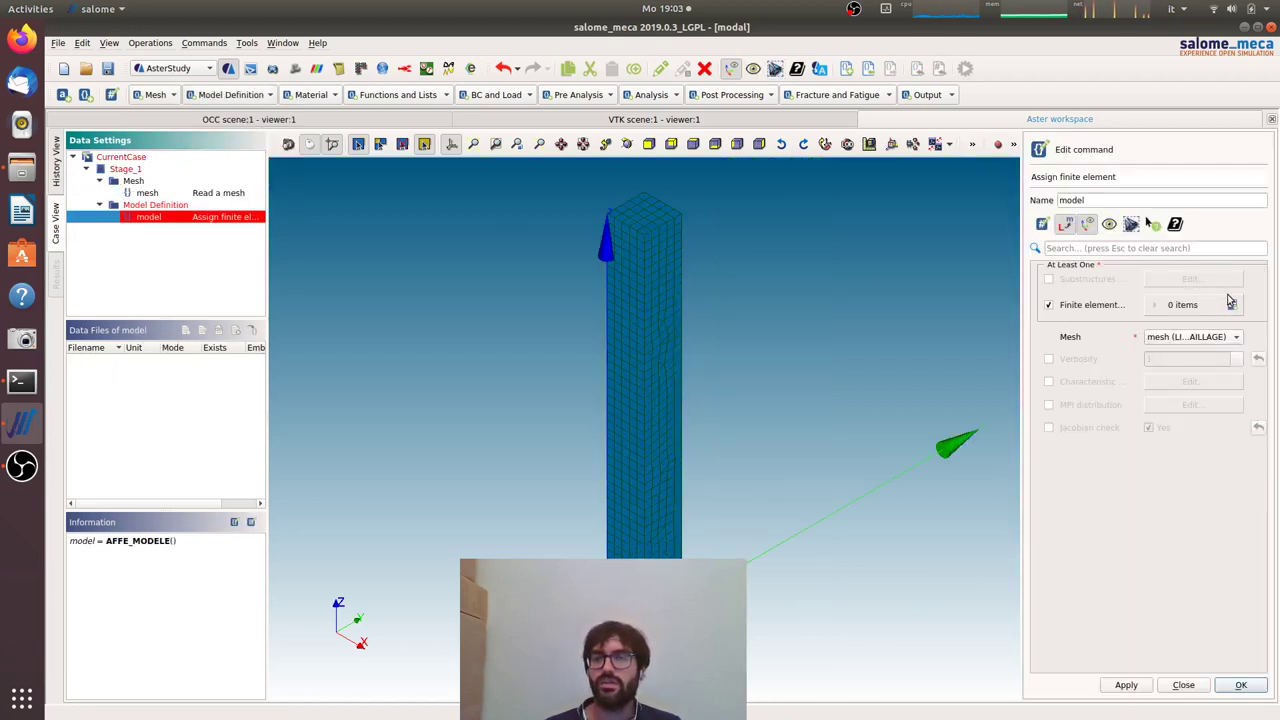
left_click(1233, 305)
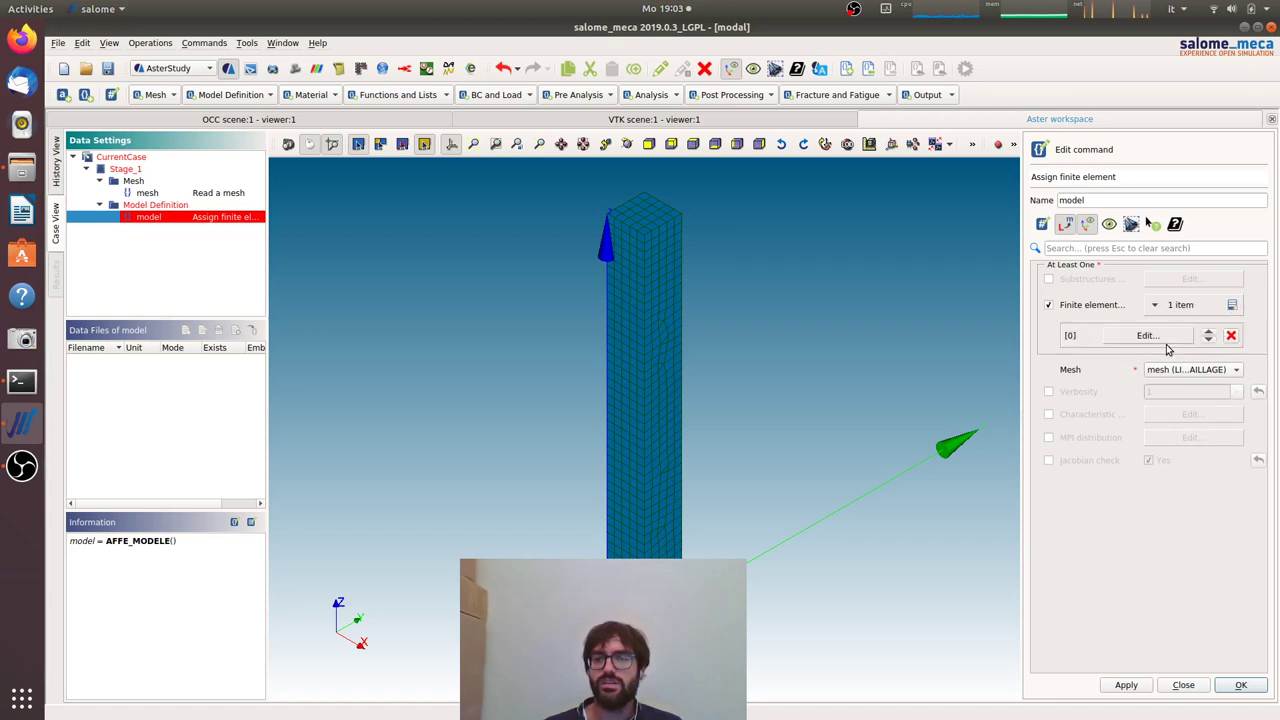
left_click(1166, 344)
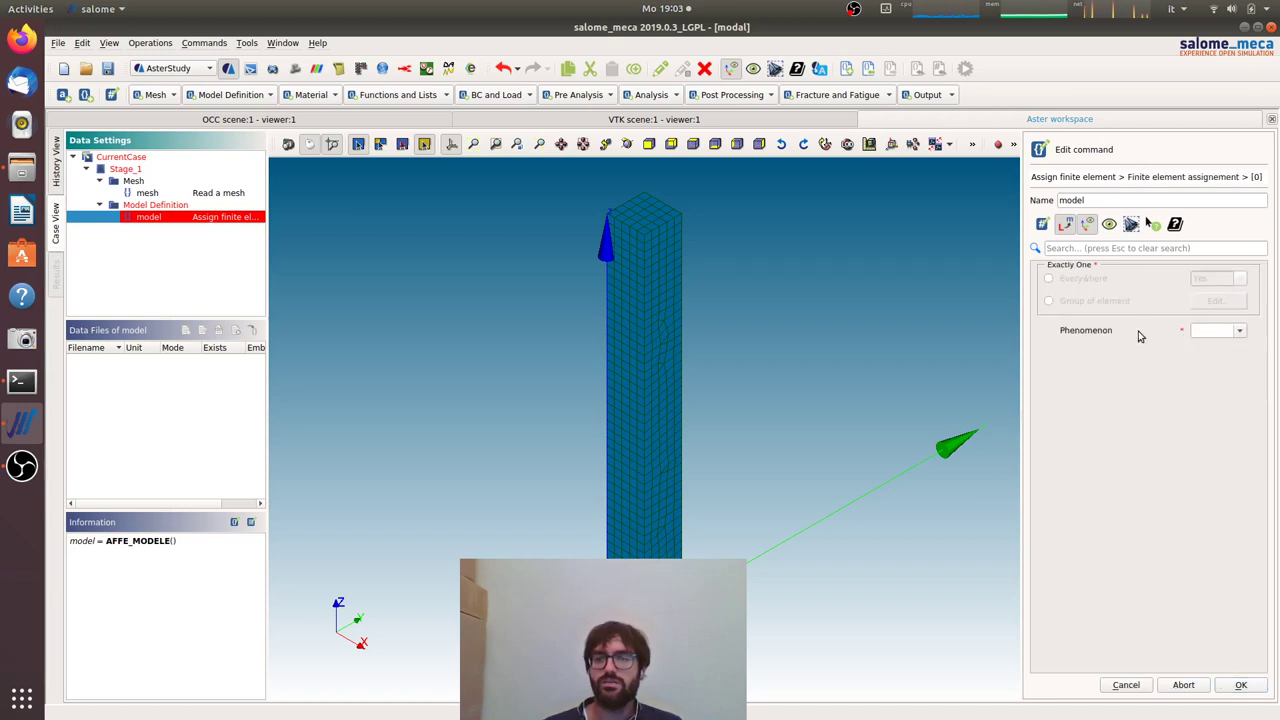
left_click(1240, 331)
left_click(1229, 356)
left_click(1233, 356)
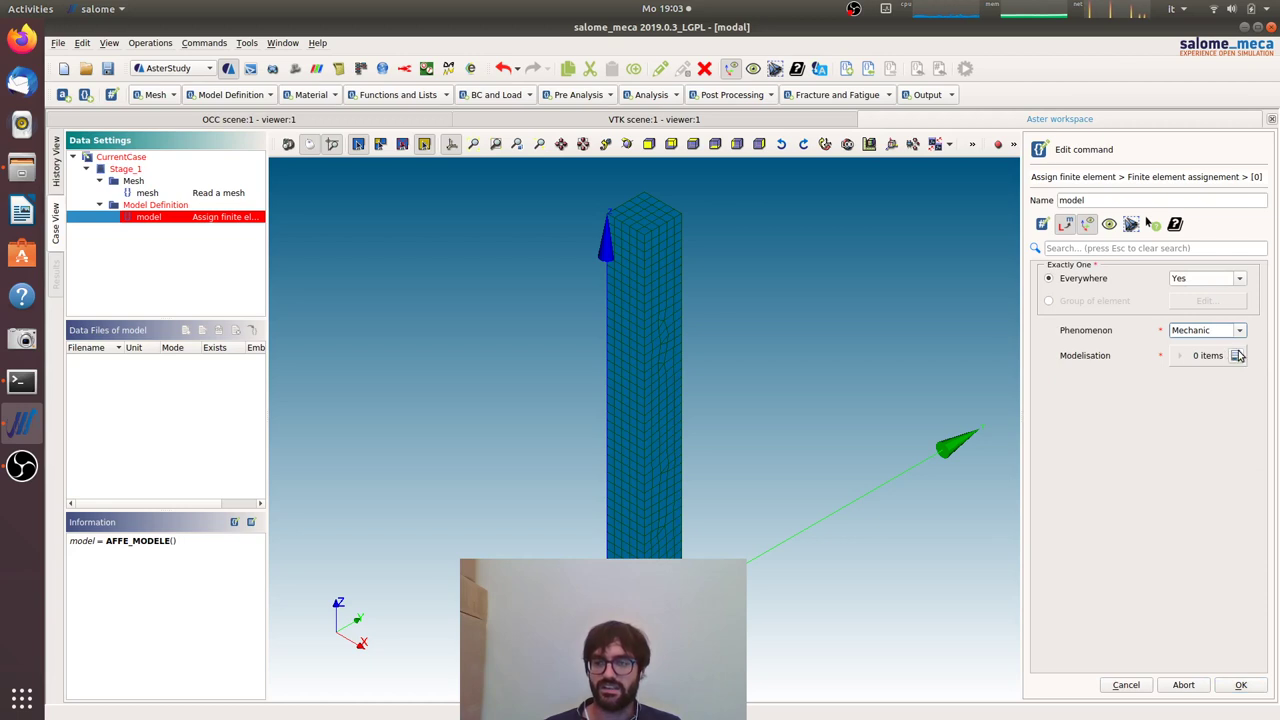
left_click(1197, 386)
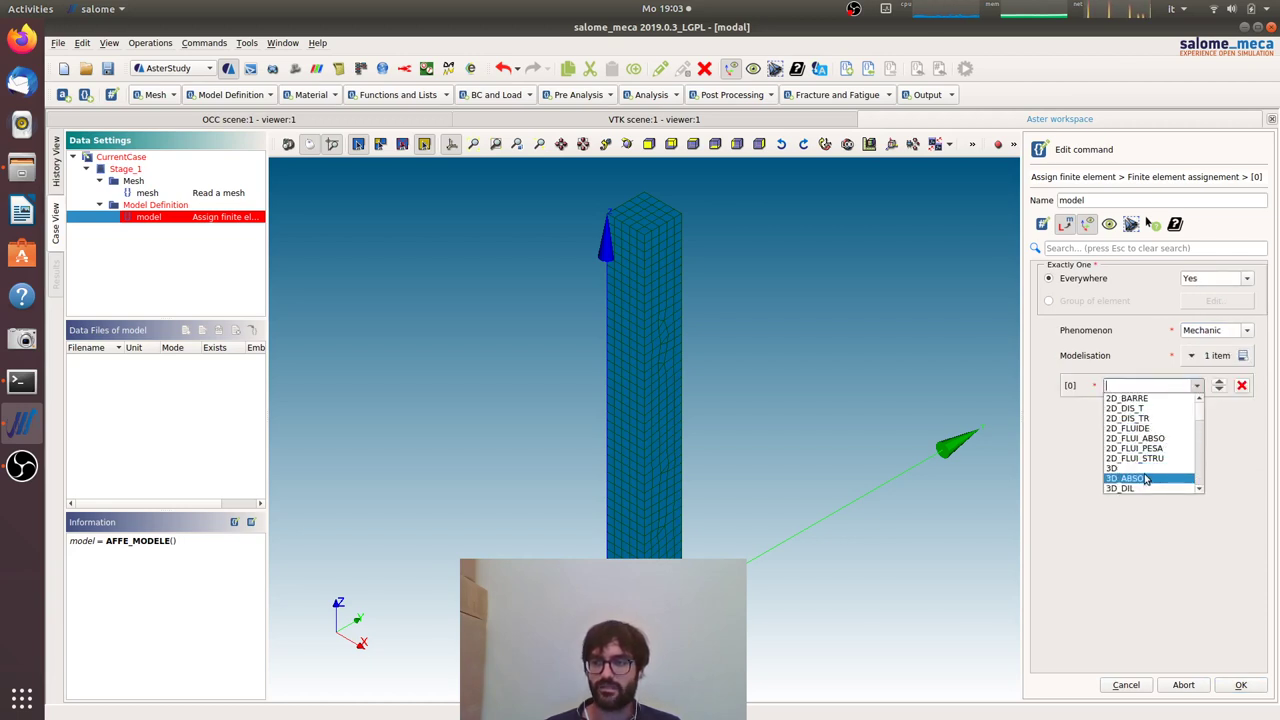
left_click(1146, 468)
left_click(1240, 685)
left_click(1240, 685)
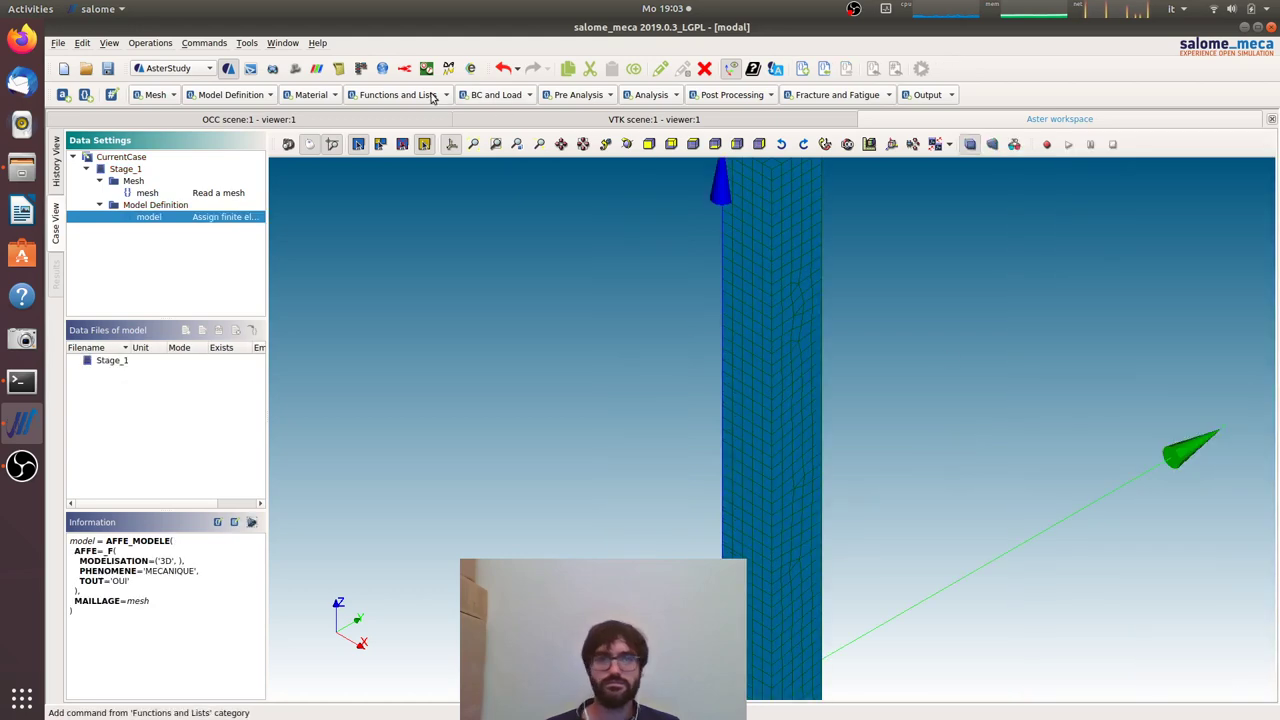
- Define material mater with E=210000, NU=0.2 and density 1
left_click(309, 96)
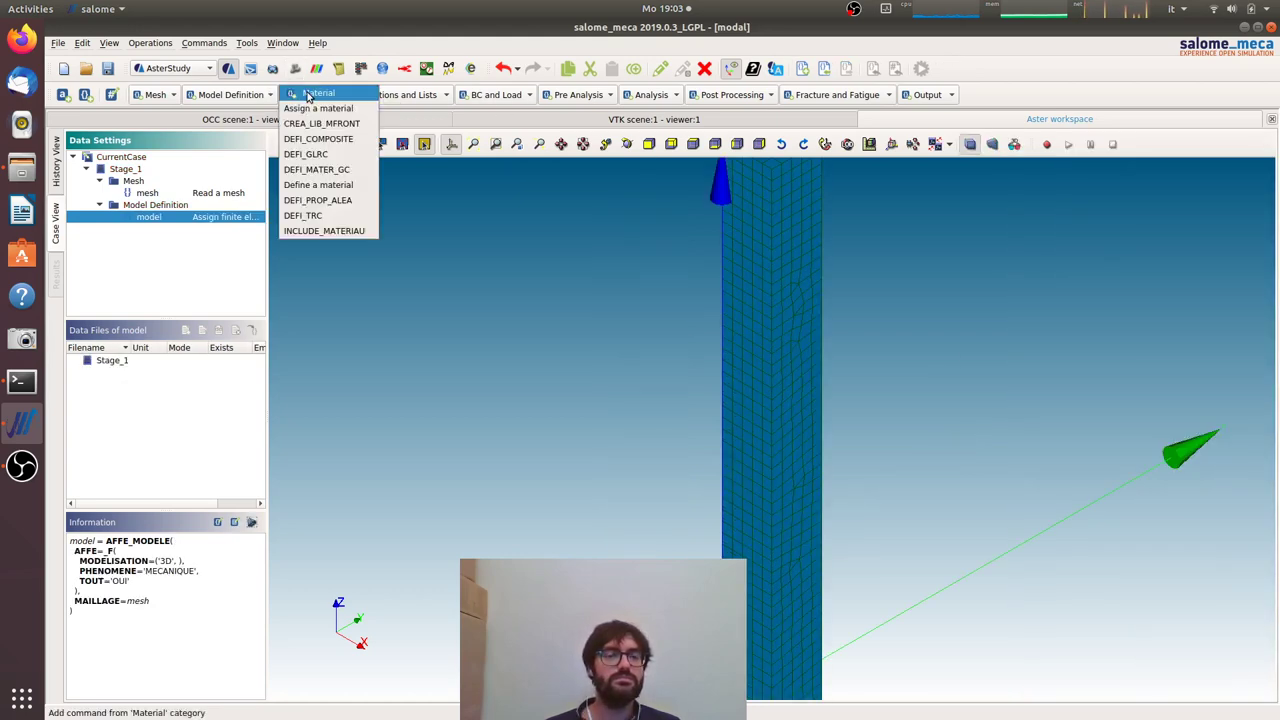
left_click(330, 185)
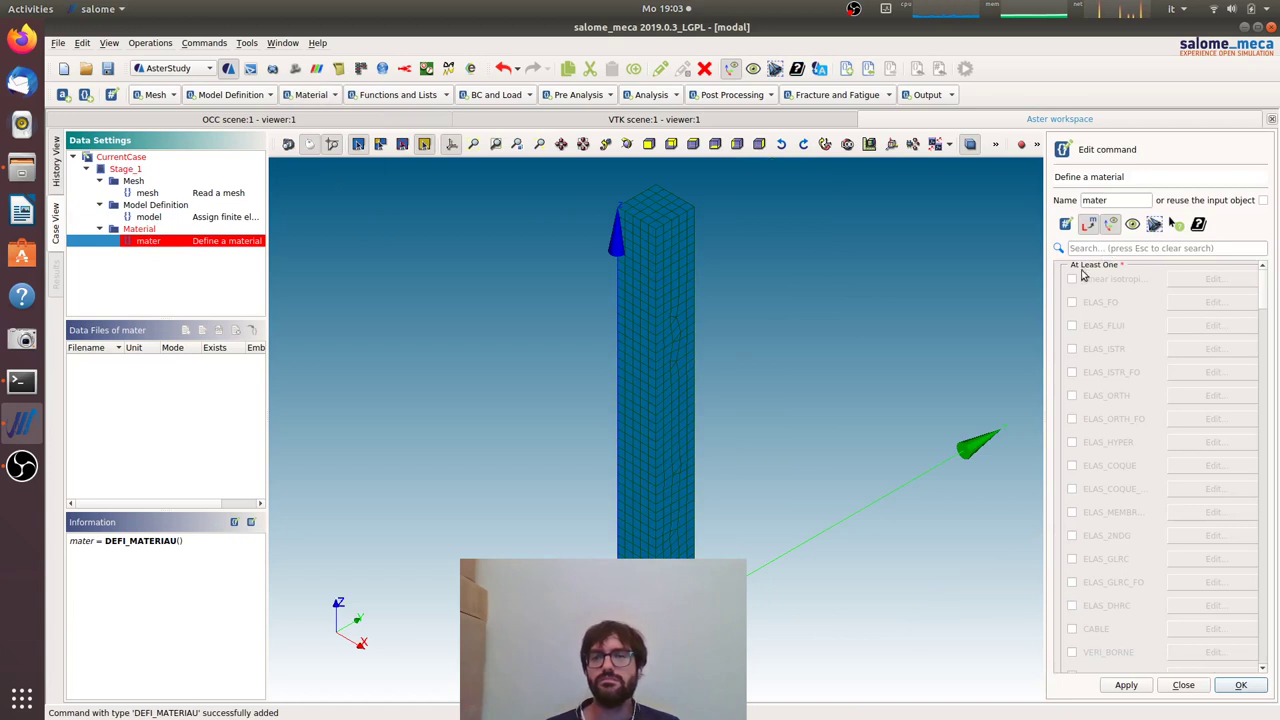
left_click(1071, 279)
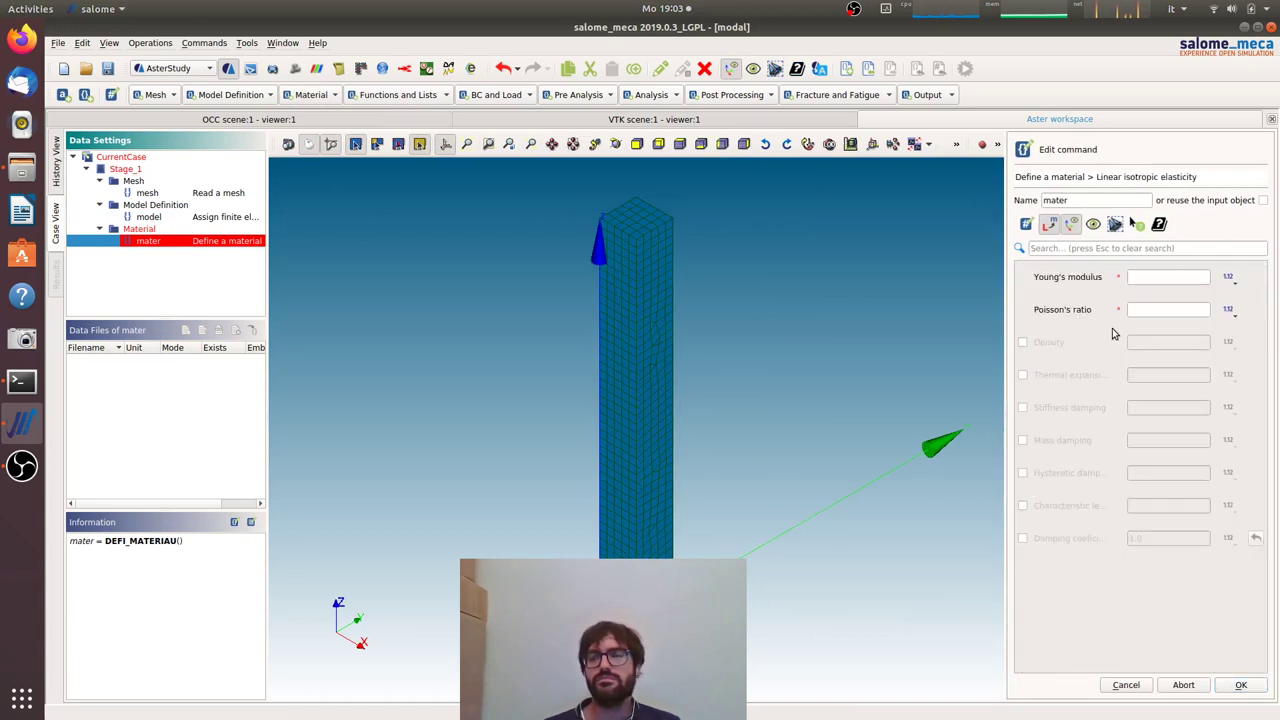
left_click(1163, 276)
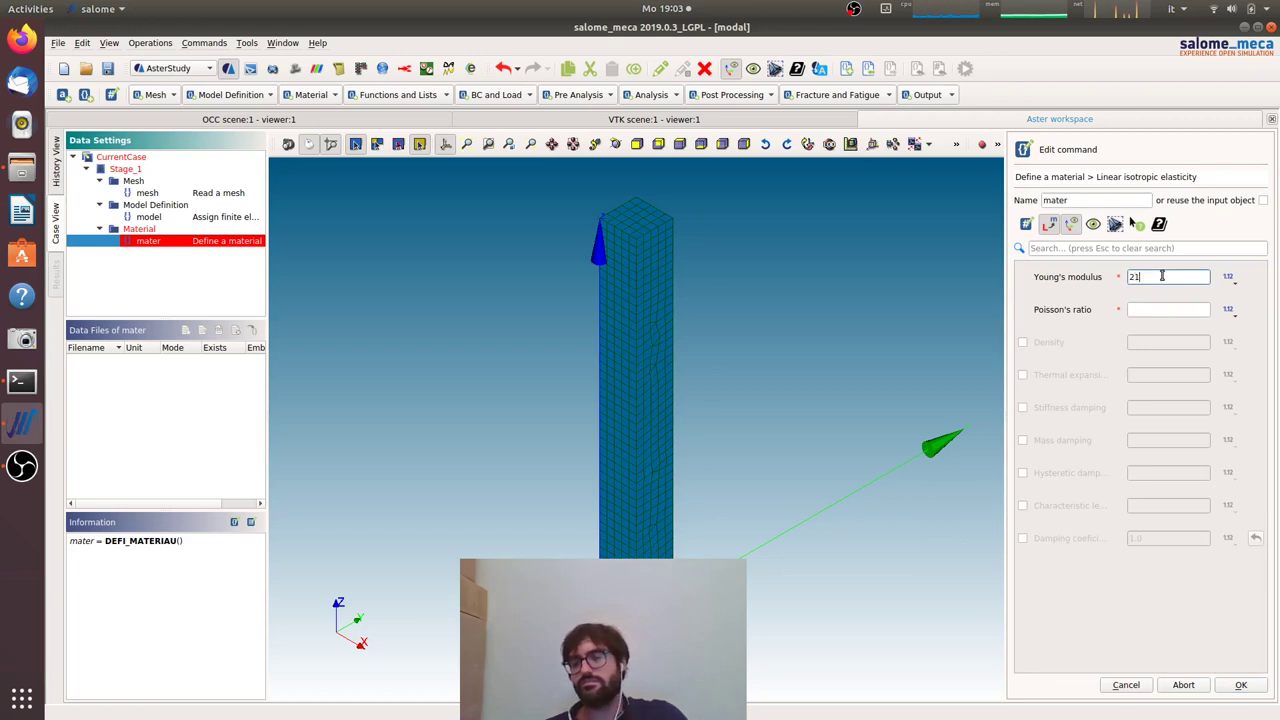
type("210000")
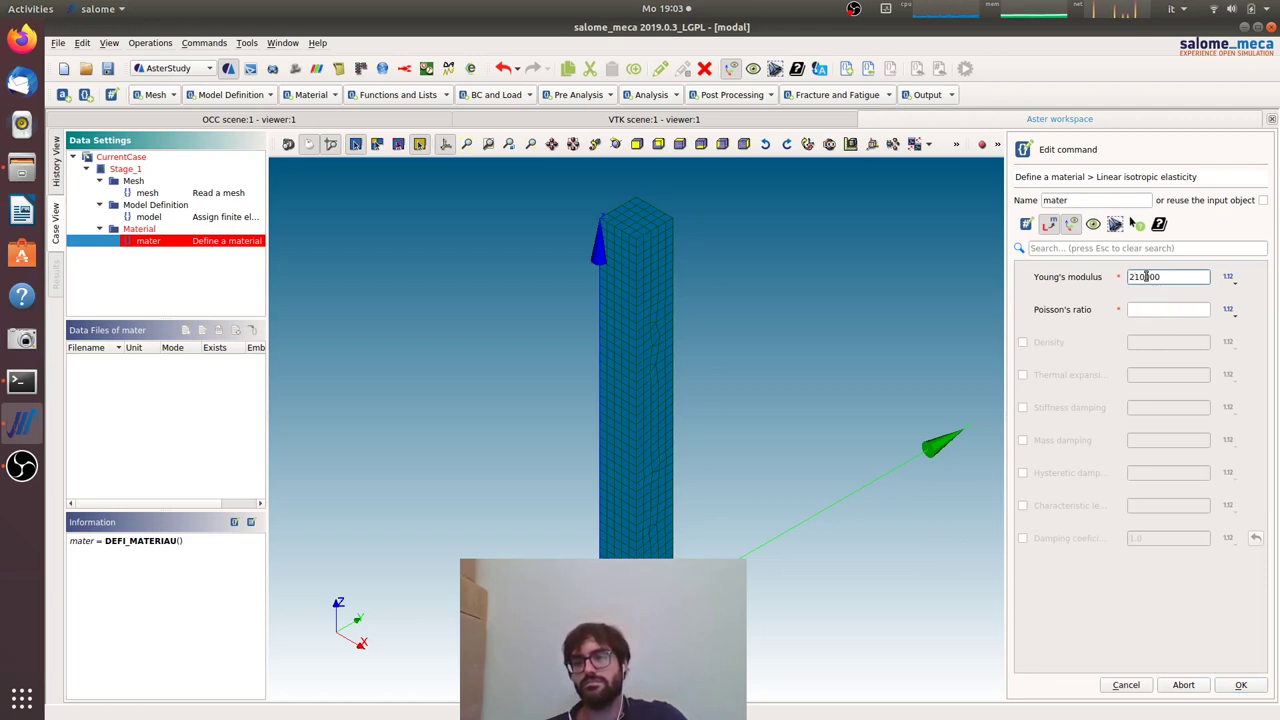
left_click(1158, 309)
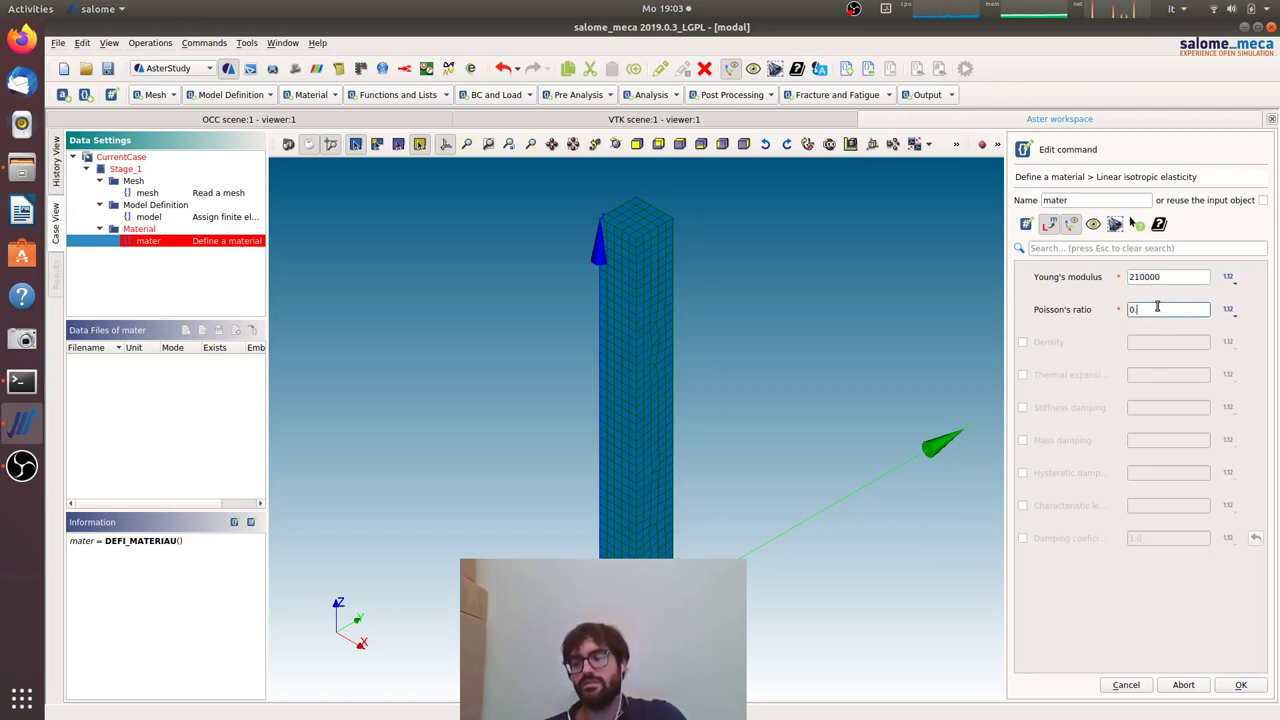
left_click(1022, 342)
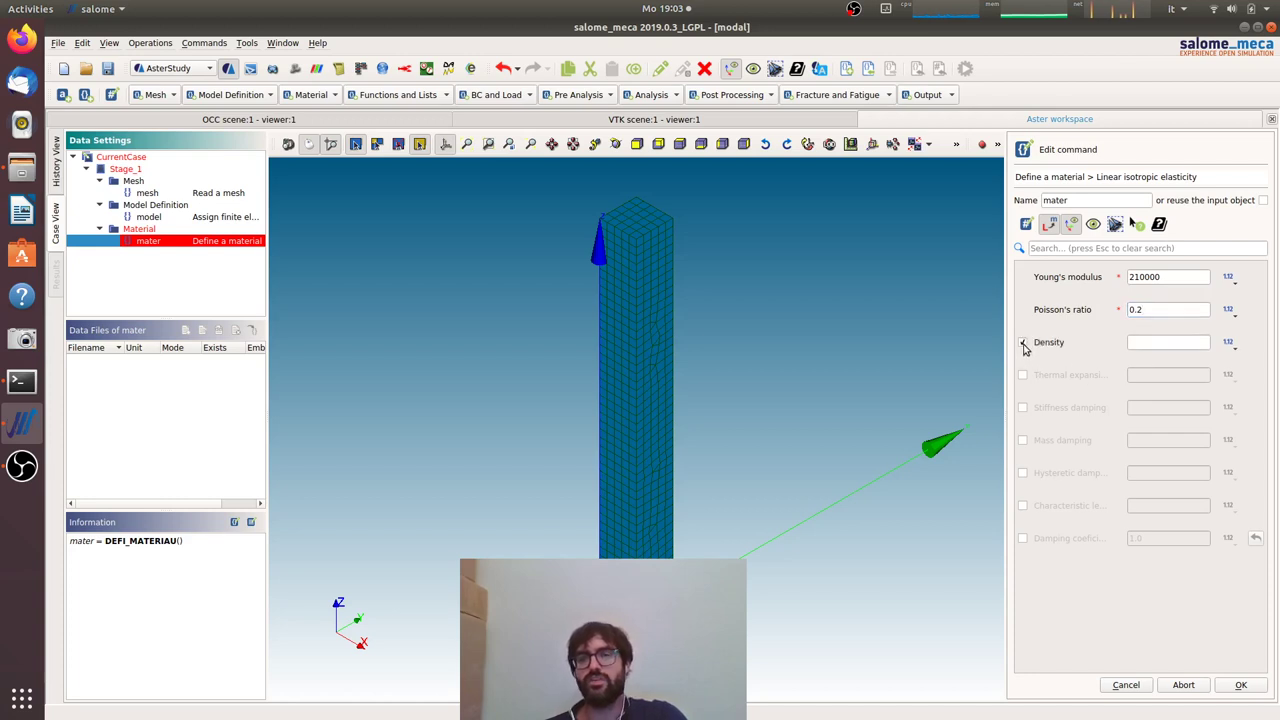
left_click(1180, 342)
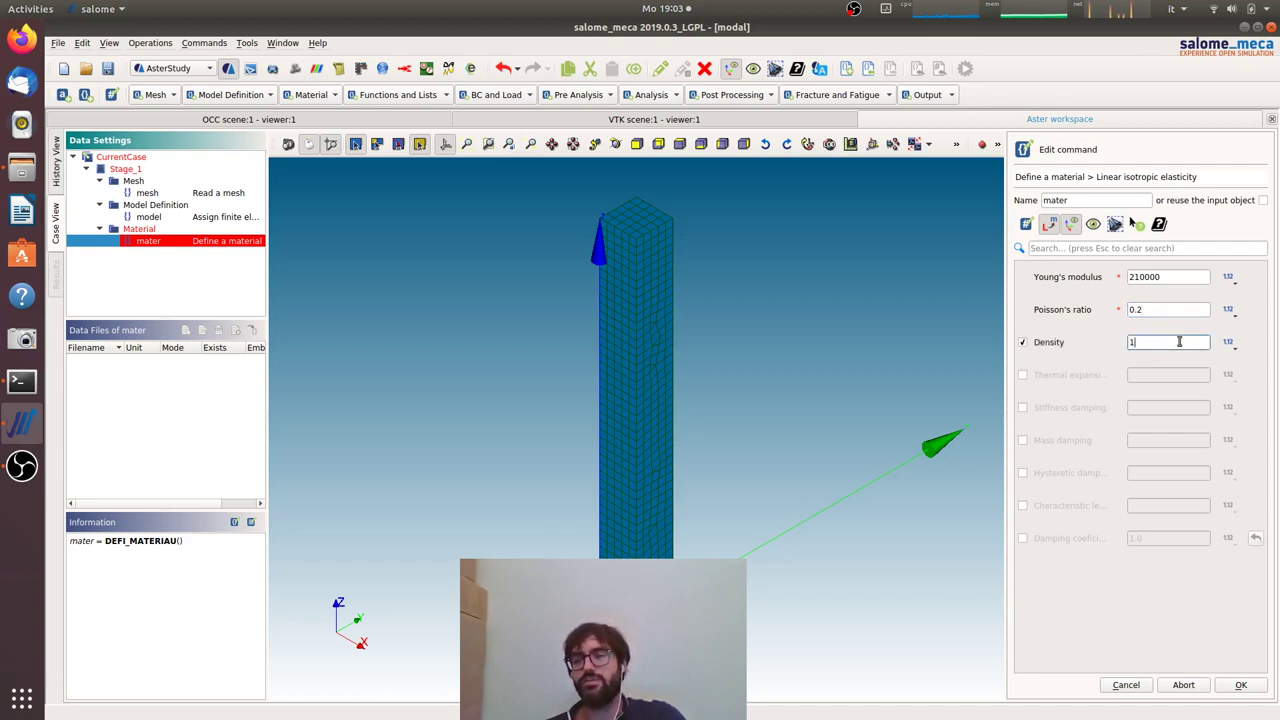
left_click(1241, 684)
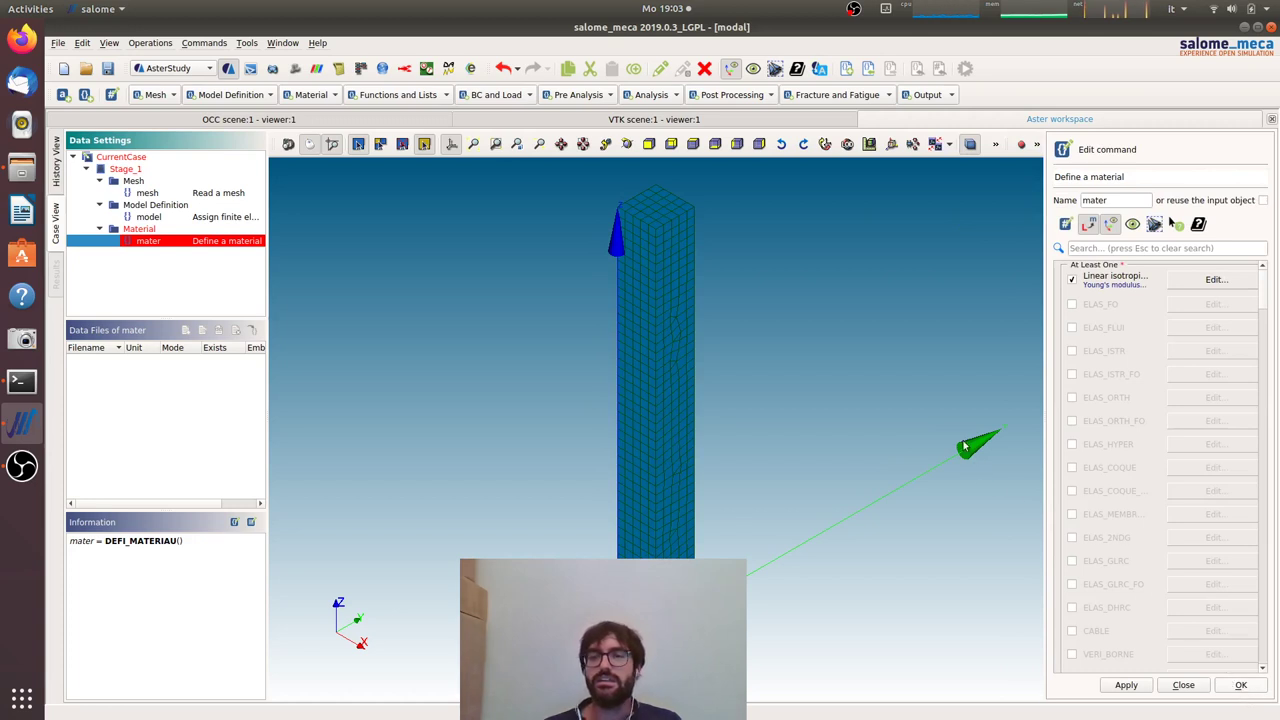
key("Return")
- Assign mater everywhere on the model with an AFFE_MATERIAU command
left_click(291, 97)
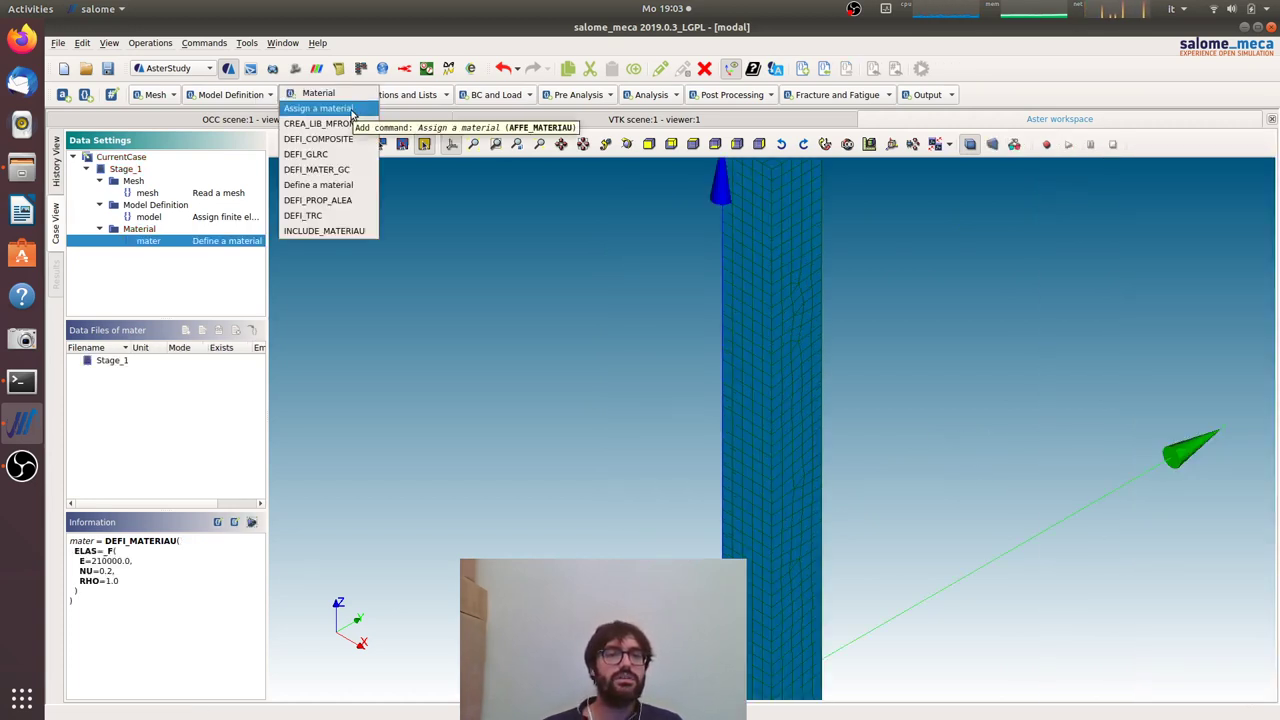
left_click(330, 108)
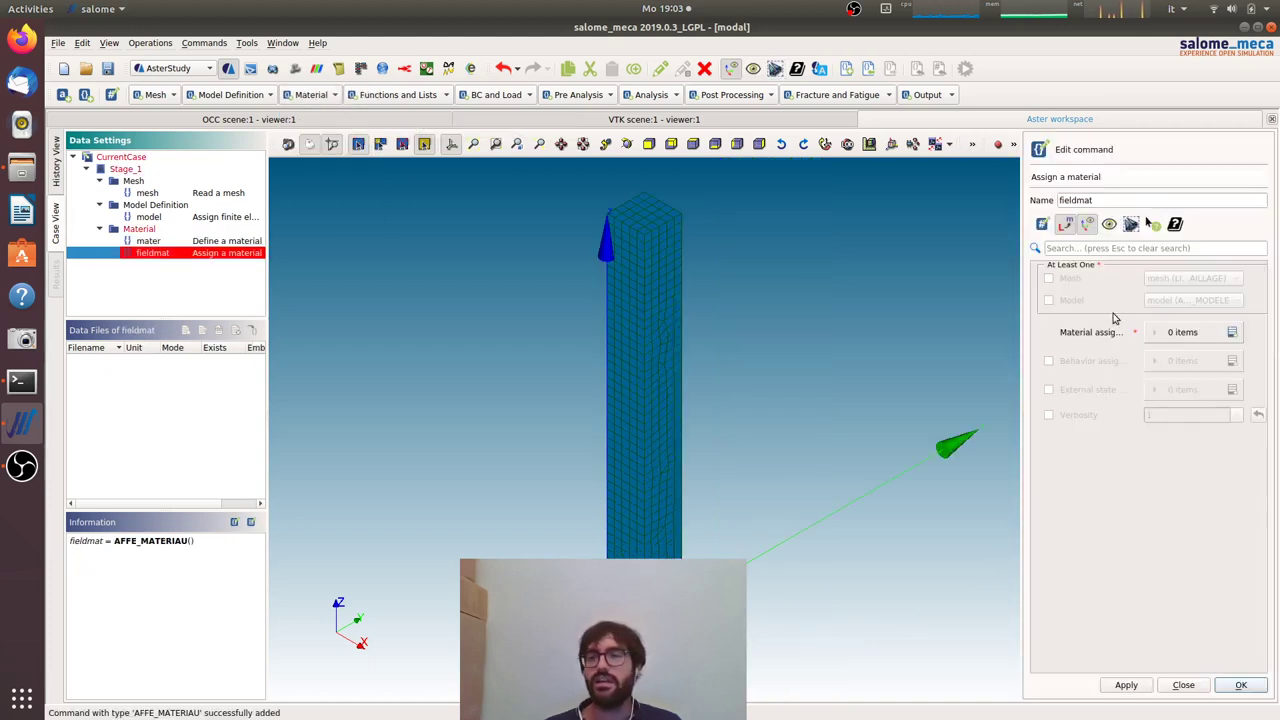
left_click(1048, 300)
left_click(1232, 332)
left_click(1146, 363)
left_click(1049, 281)
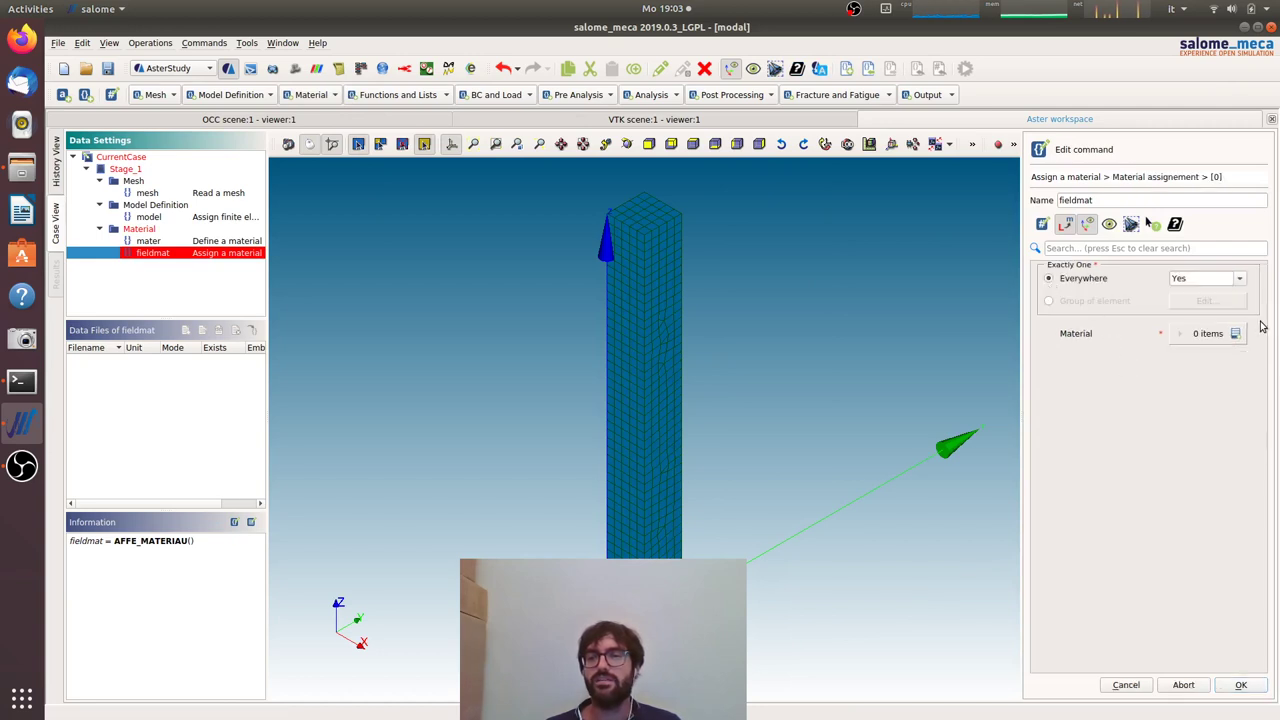
left_click(1236, 333)
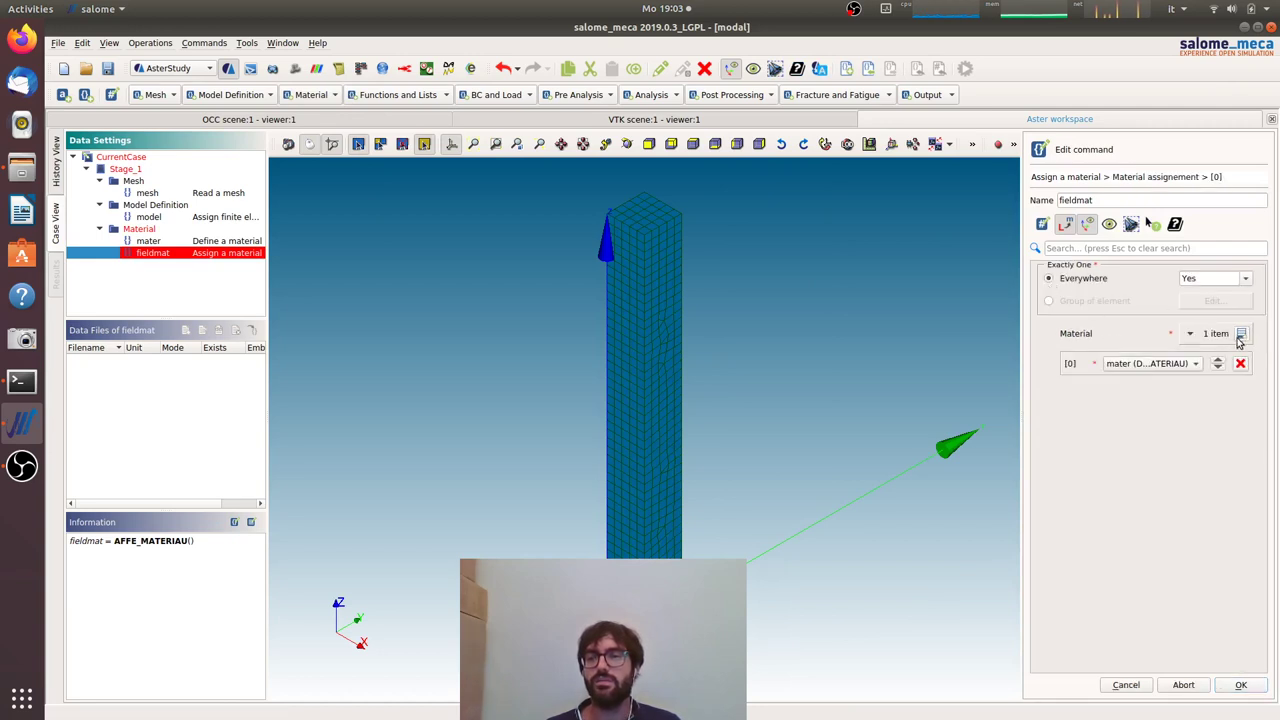
left_click(1241, 686)
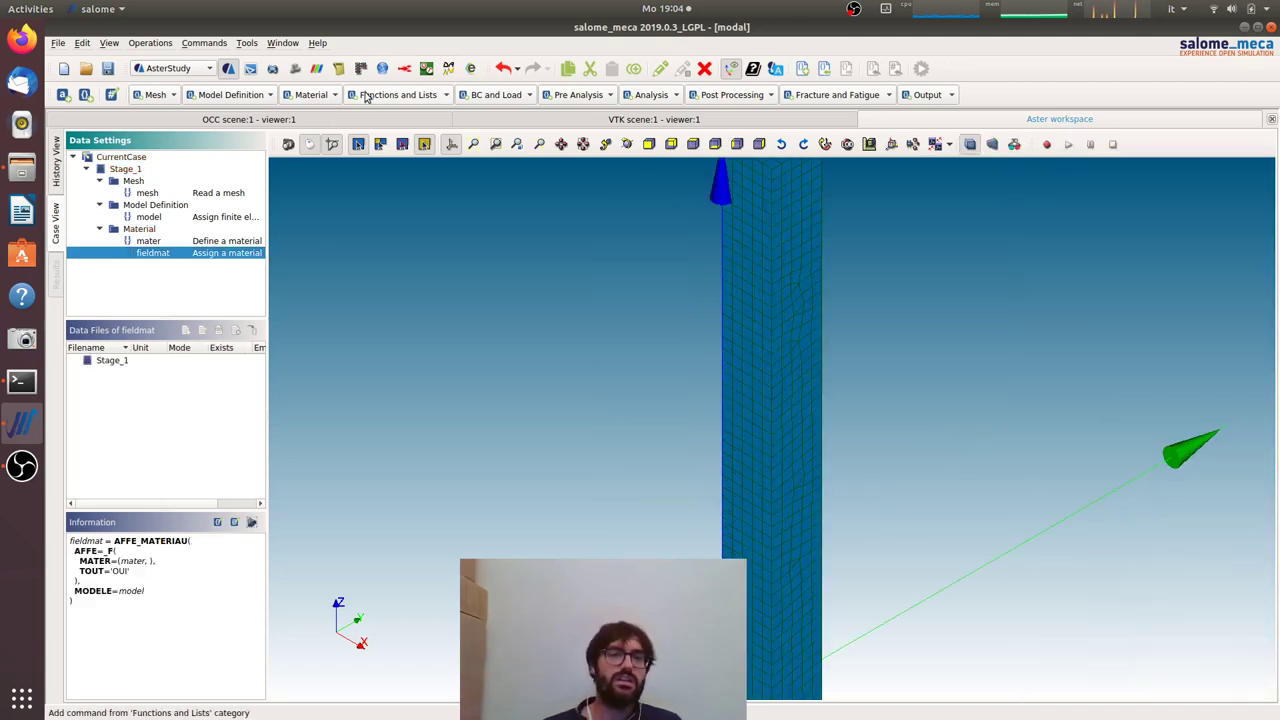
- Add a mechanical load with an enforced-DOF entry on element group fix
left_click(515, 95)
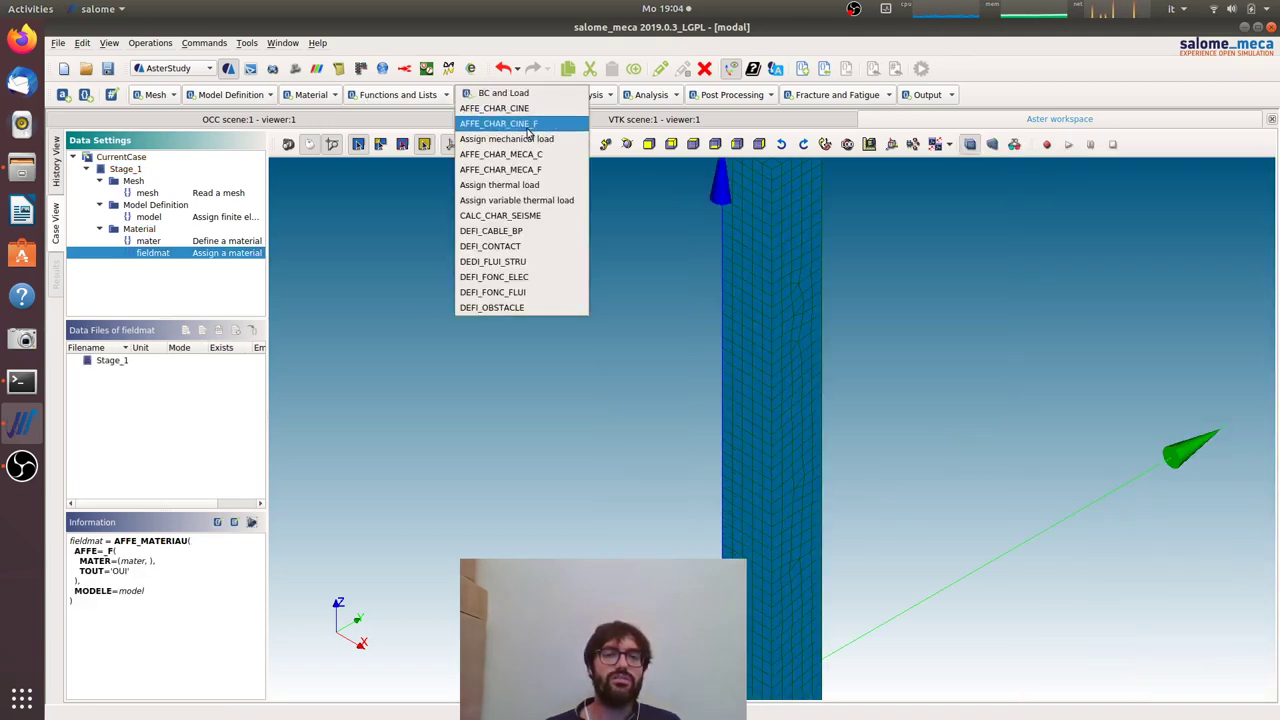
left_click(528, 138)
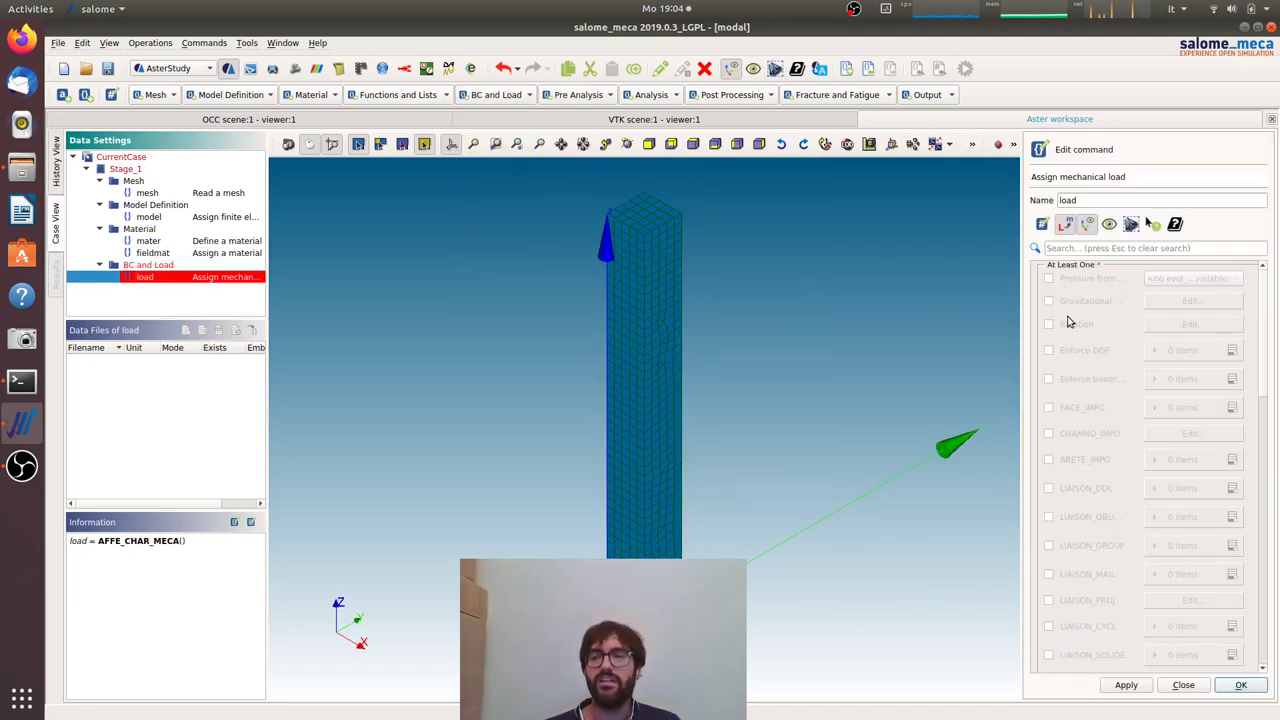
left_click(1048, 351)
left_click(1231, 351)
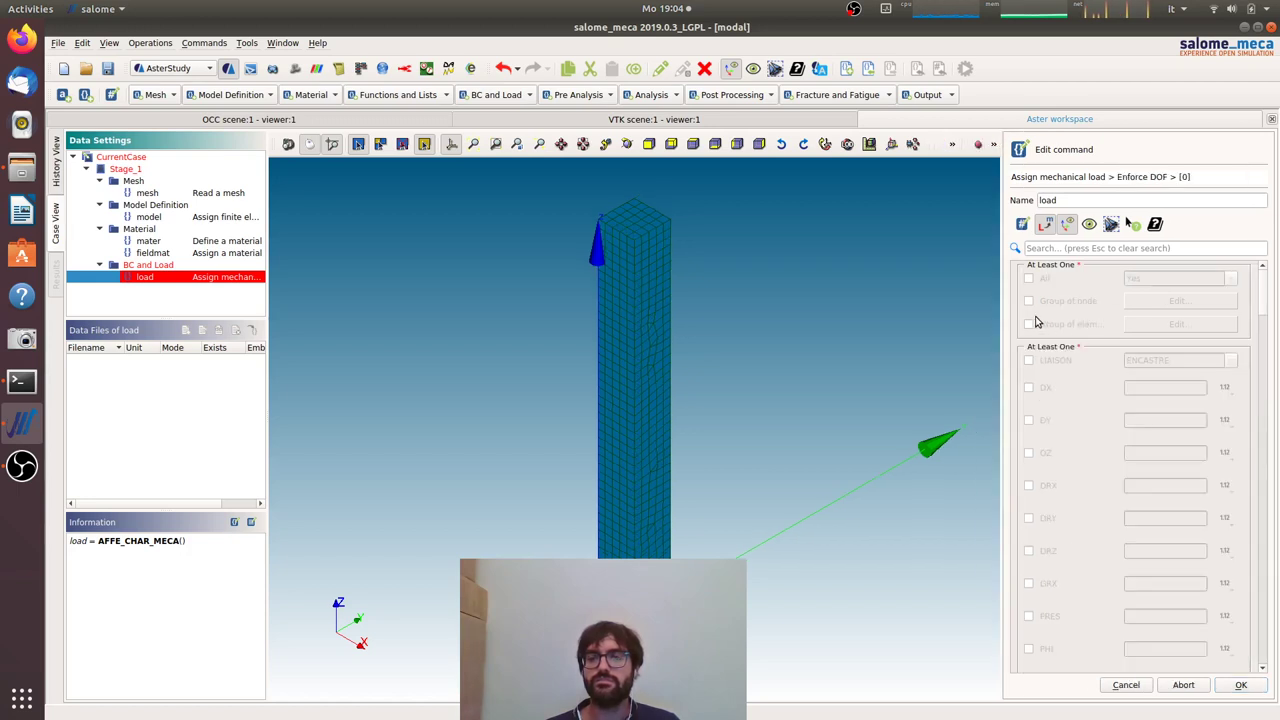
left_click(1029, 324)
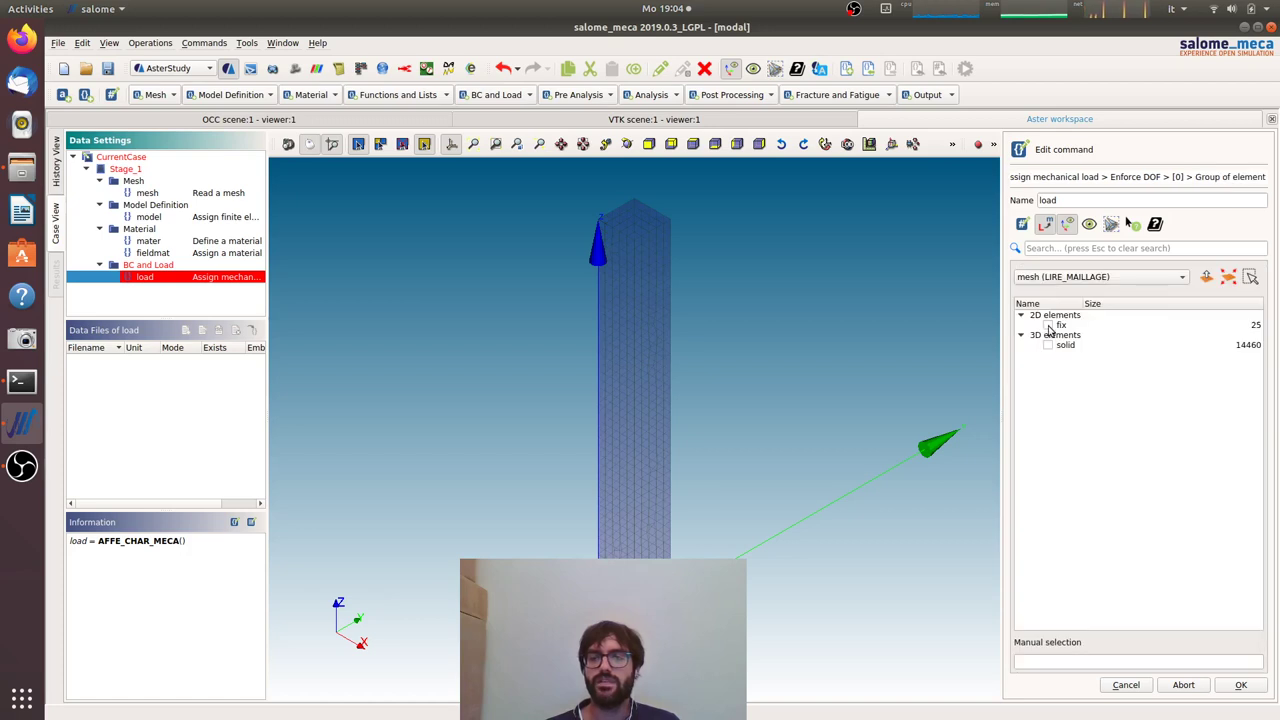
left_click(1240, 683)
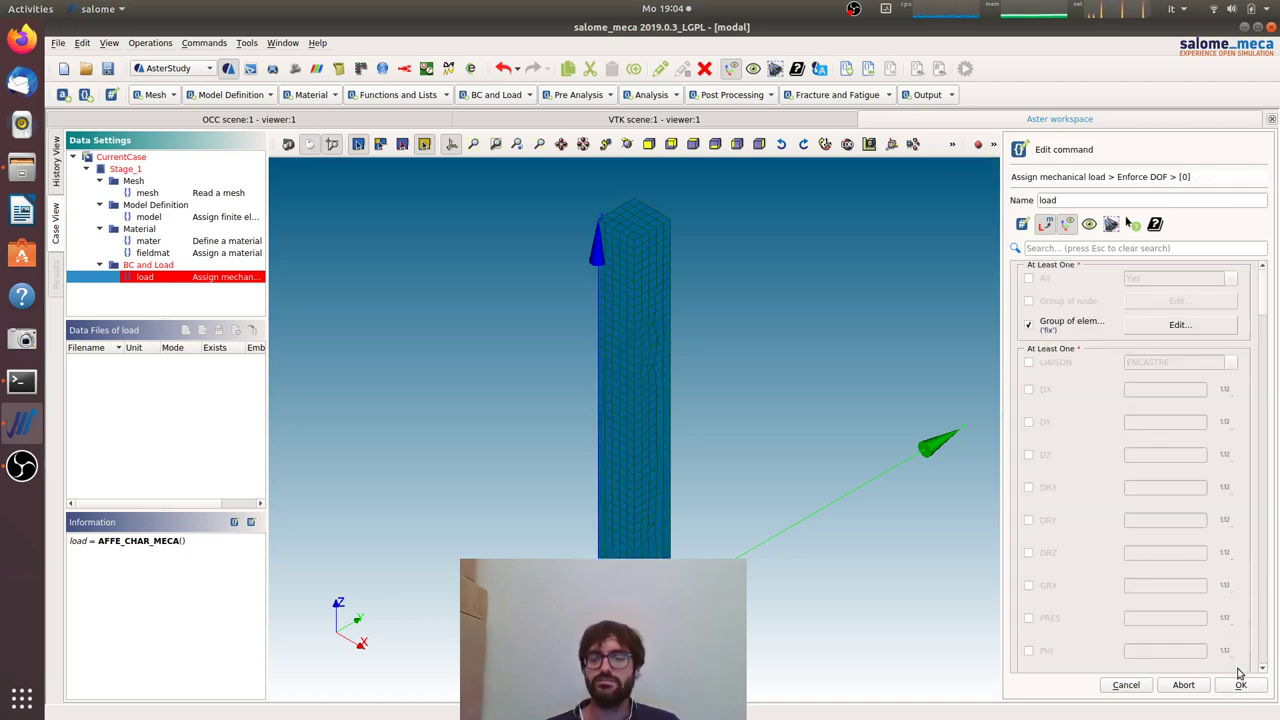
- Set DX, DY and DZ to 0 on the fix group and store the load
left_click(1029, 389)
left_click(1029, 422)
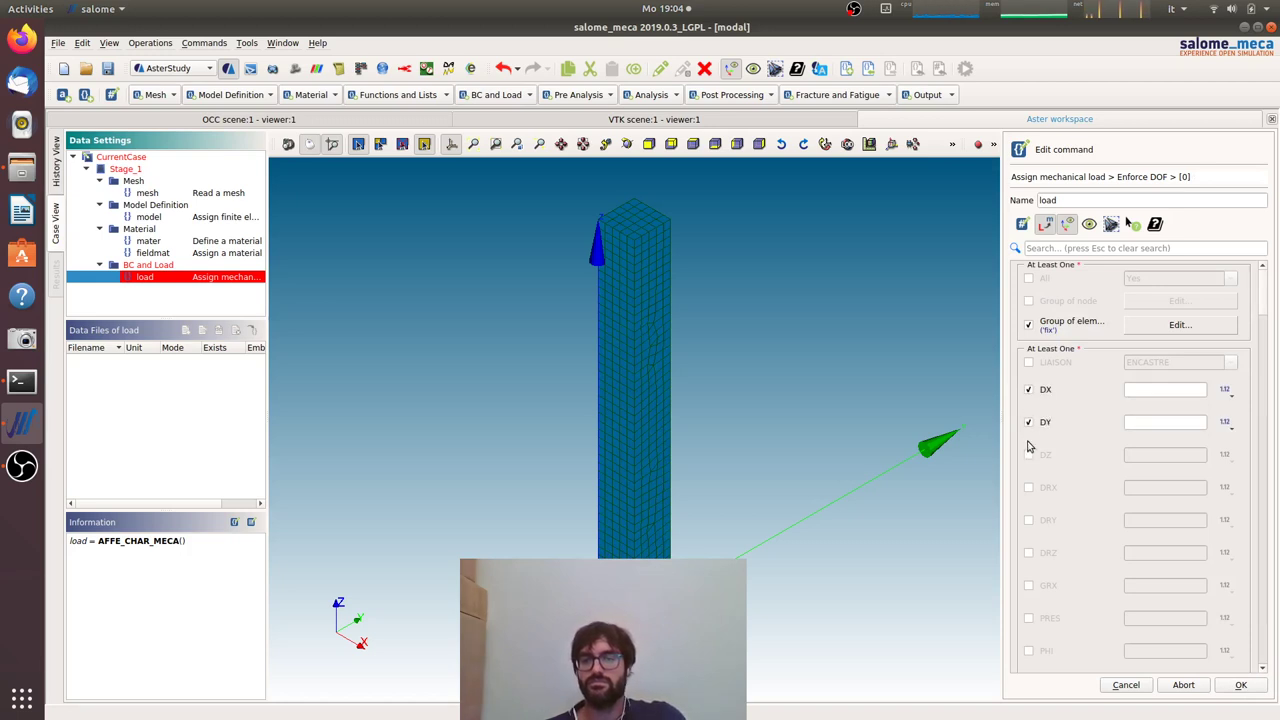
left_click(1030, 456)
left_click(1184, 390)
type("0")
left_click(1171, 423)
type("0")
left_click(1166, 453)
type("0")
left_click(1265, 688)
left_click(1262, 687)
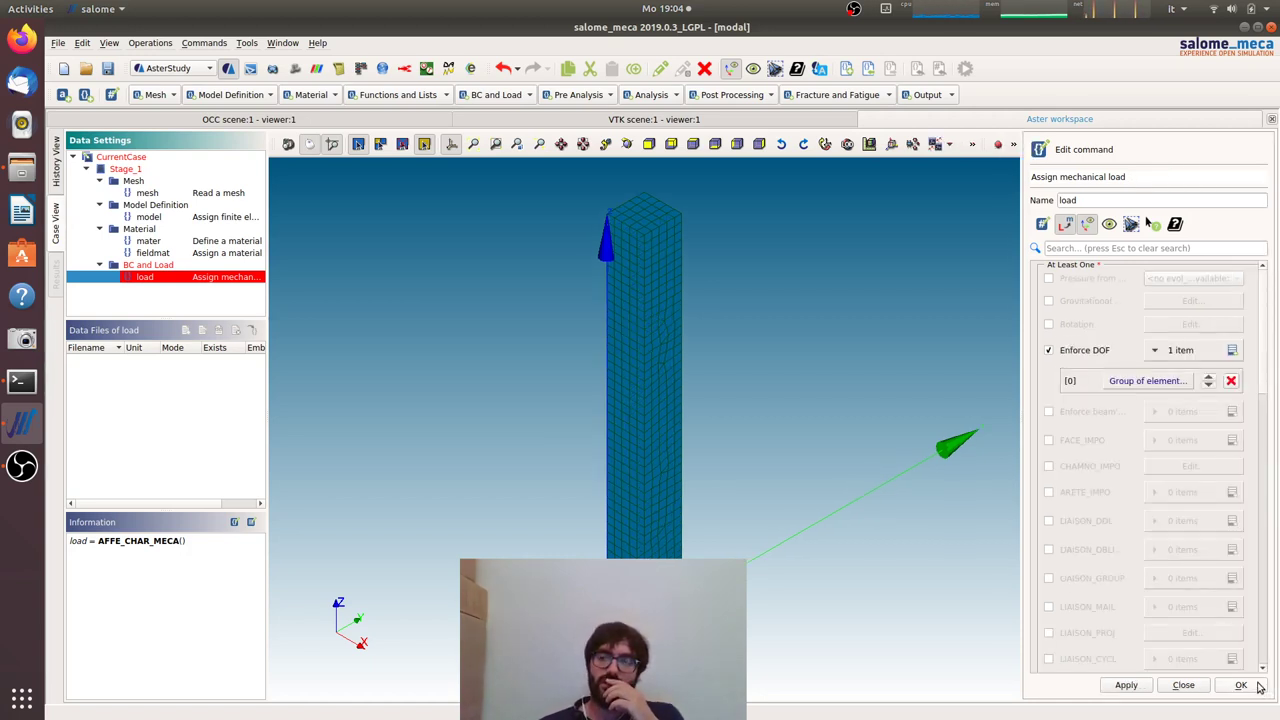
left_click(1241, 685)
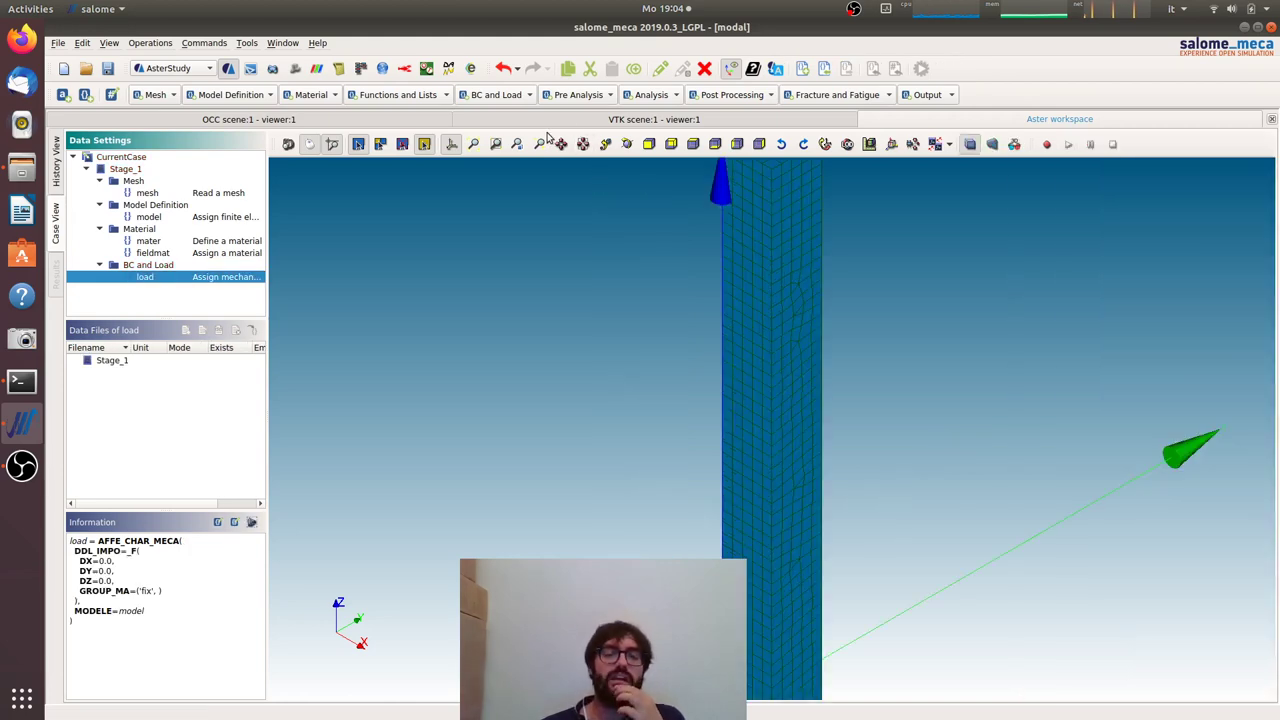
- Add an ASSEMBLAGE command with a first assembled matrix using the MASS_MECA option
left_click(576, 95)
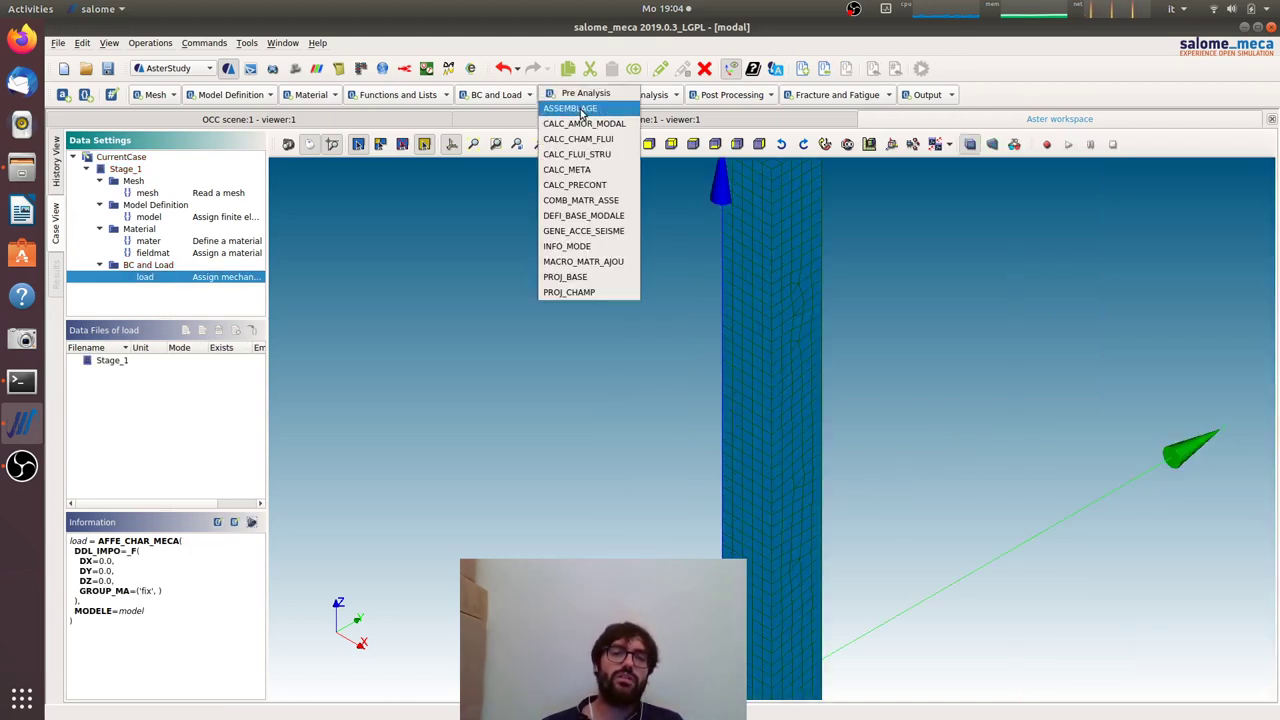
left_click(575, 108)
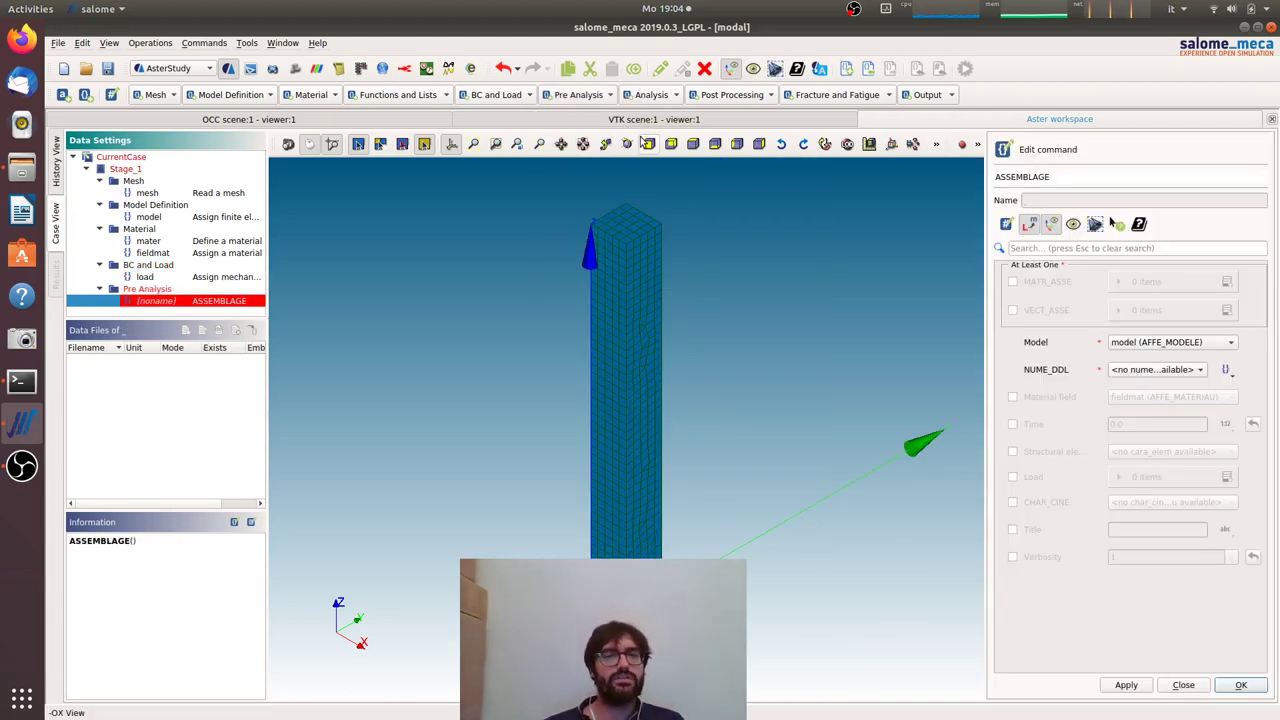
left_click(1011, 282)
left_click(1227, 282)
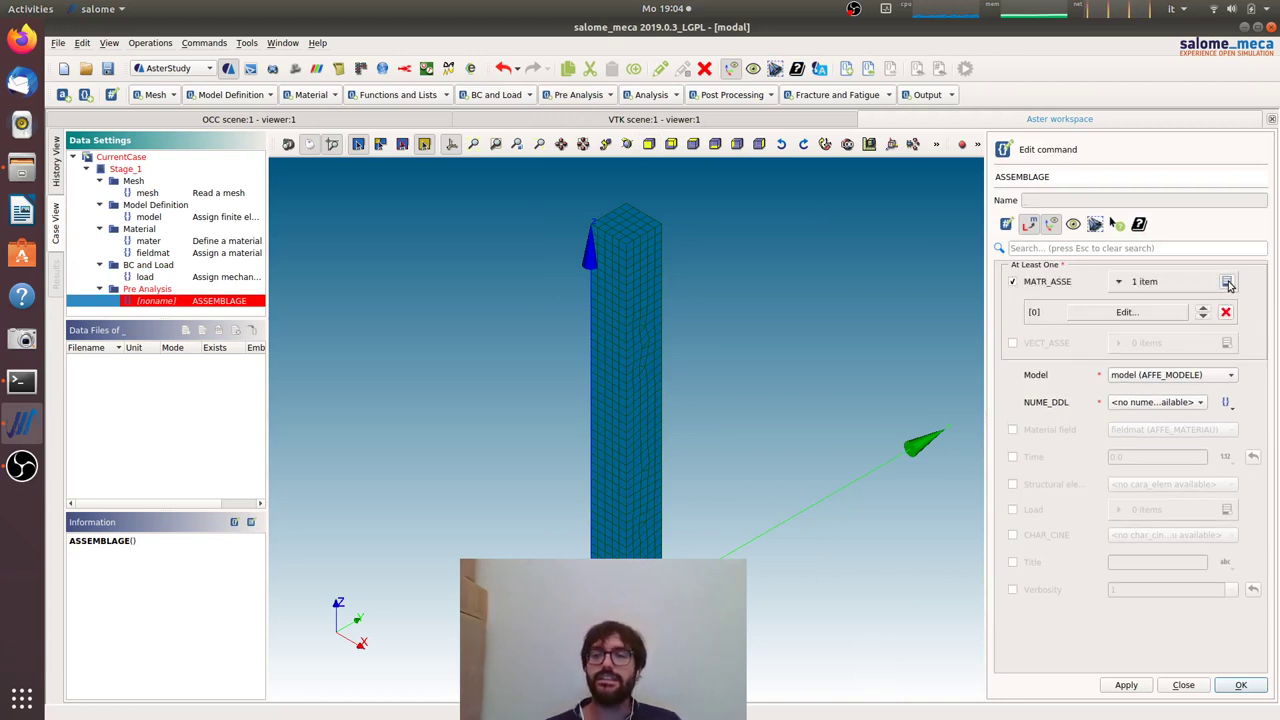
left_click(1121, 313)
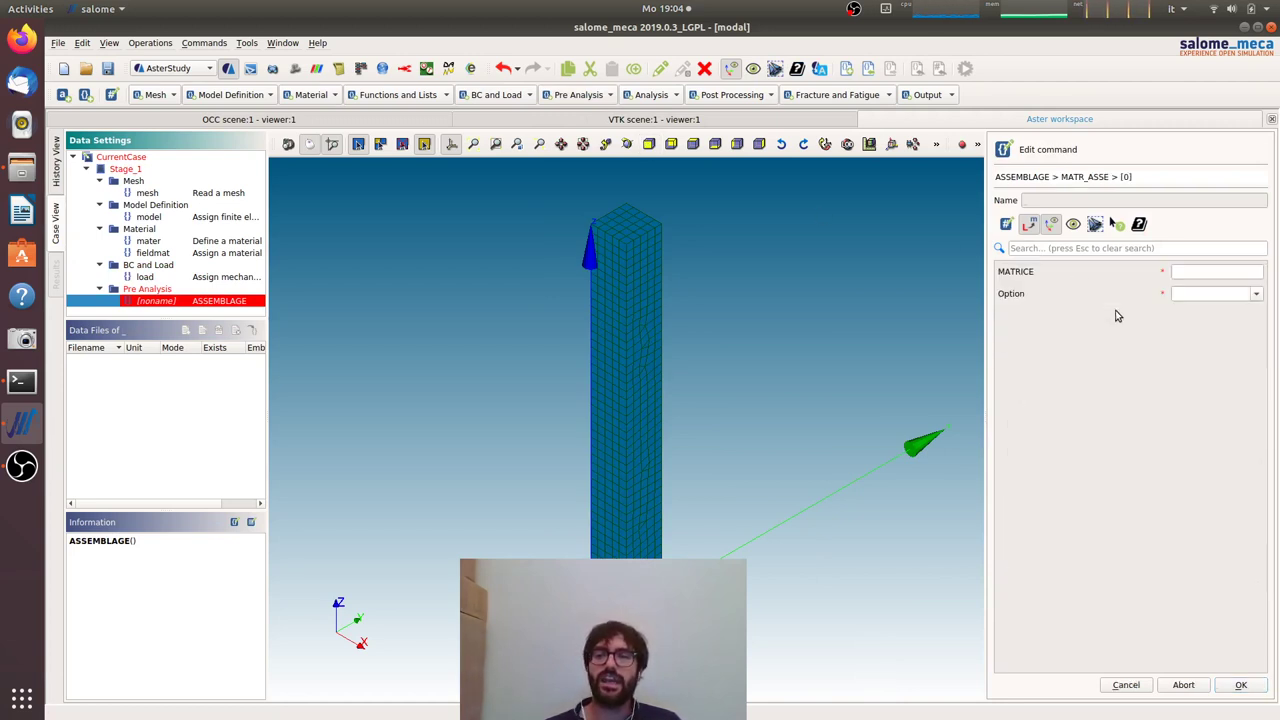
left_click(1257, 297)
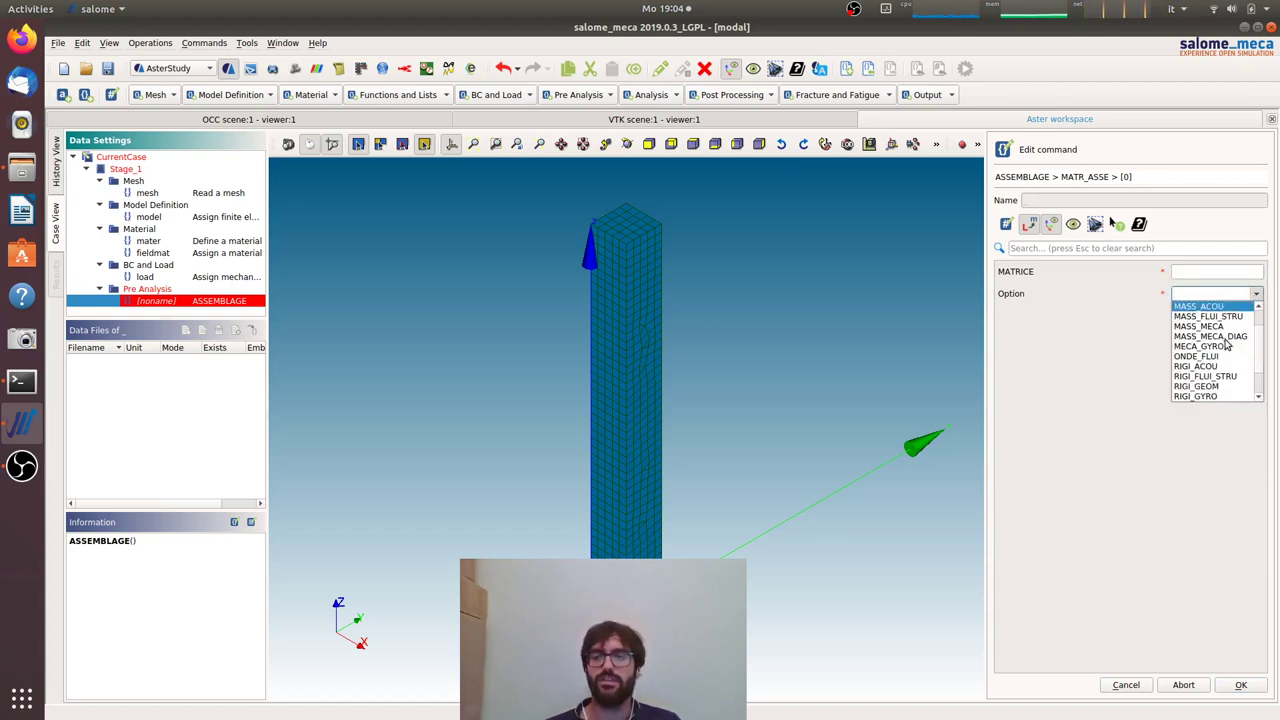
scroll(1227, 343, "up", 1)
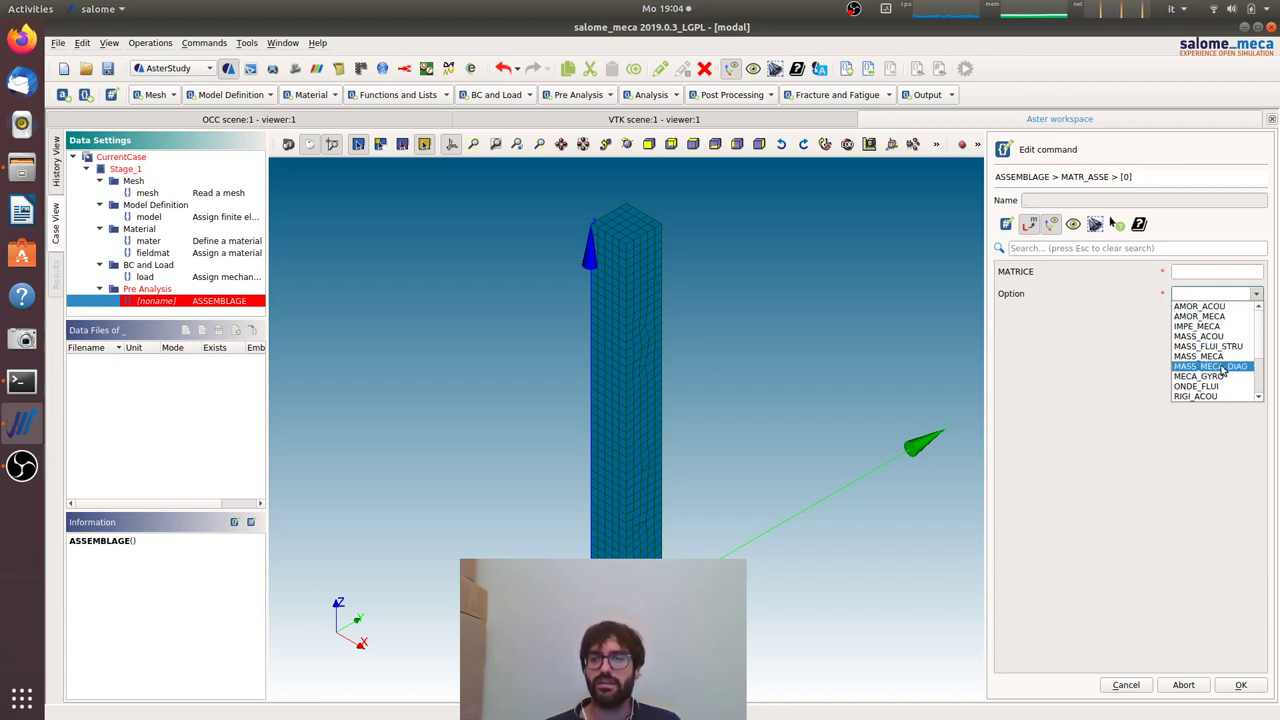
left_click(1218, 357)
left_click(1200, 271)
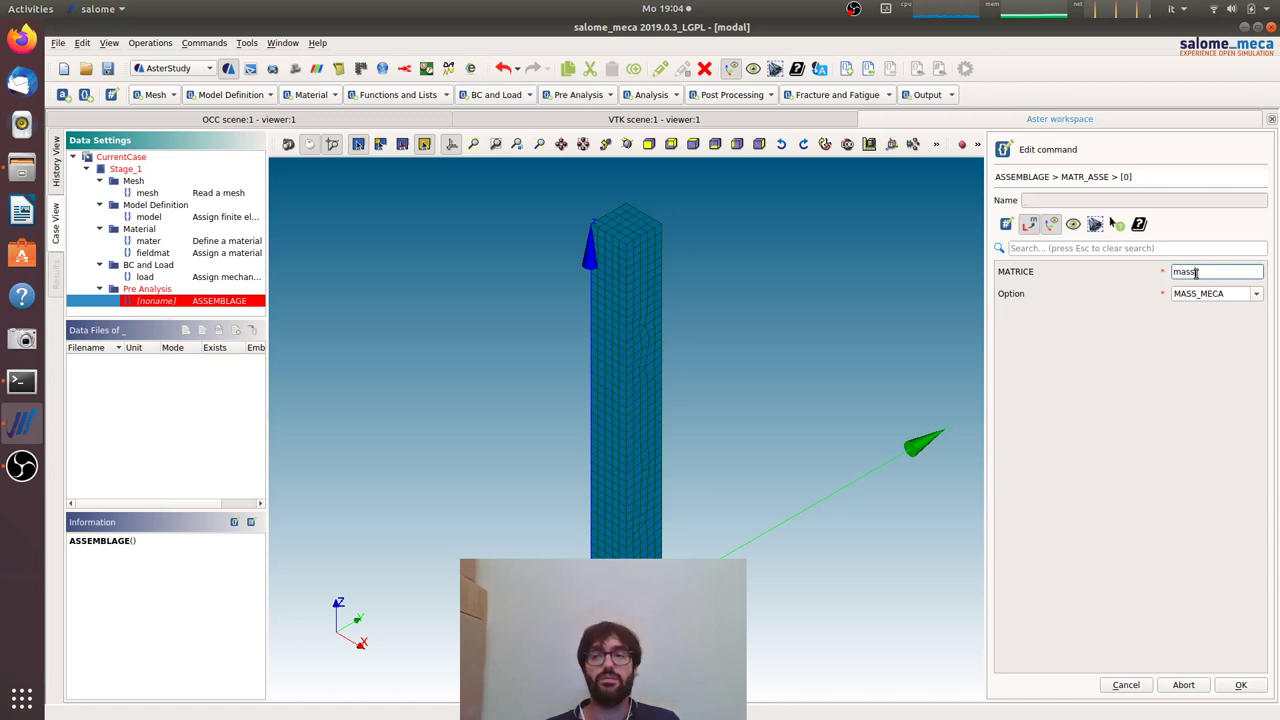
left_click(1241, 685)
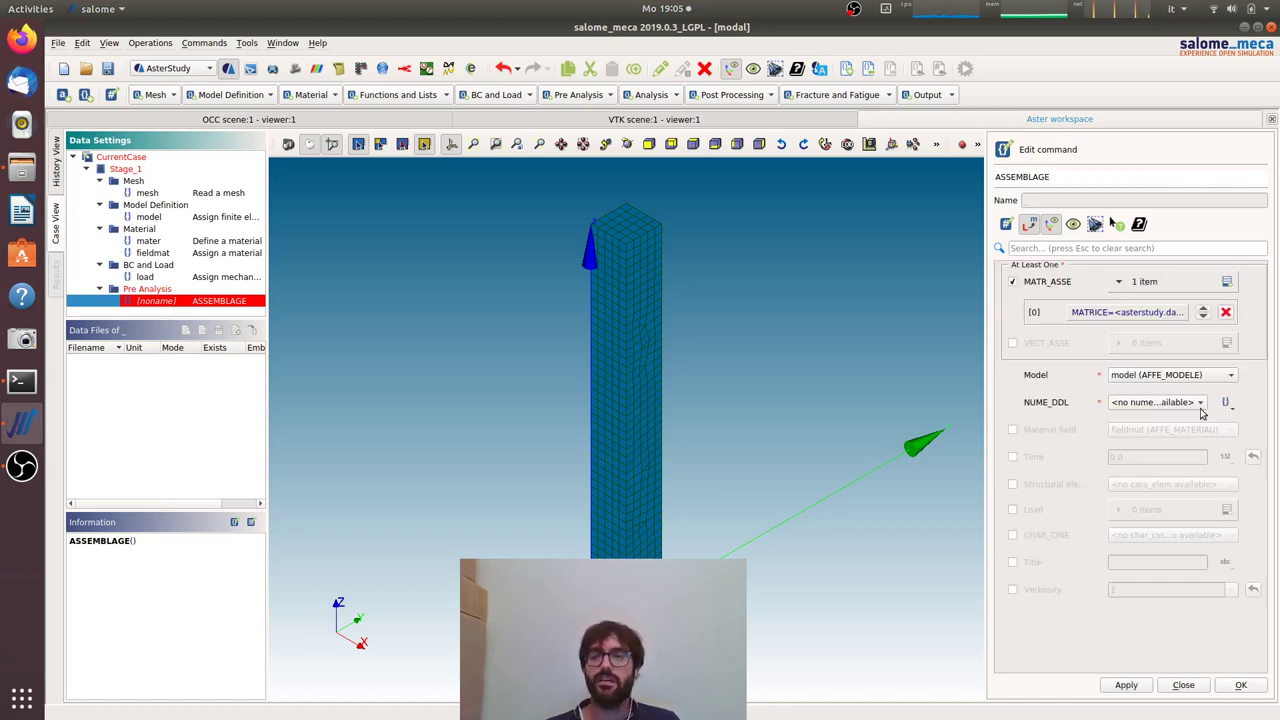
- Add a second assembled matrix named stiff with the RIGI_MECA option
left_click(1226, 282)
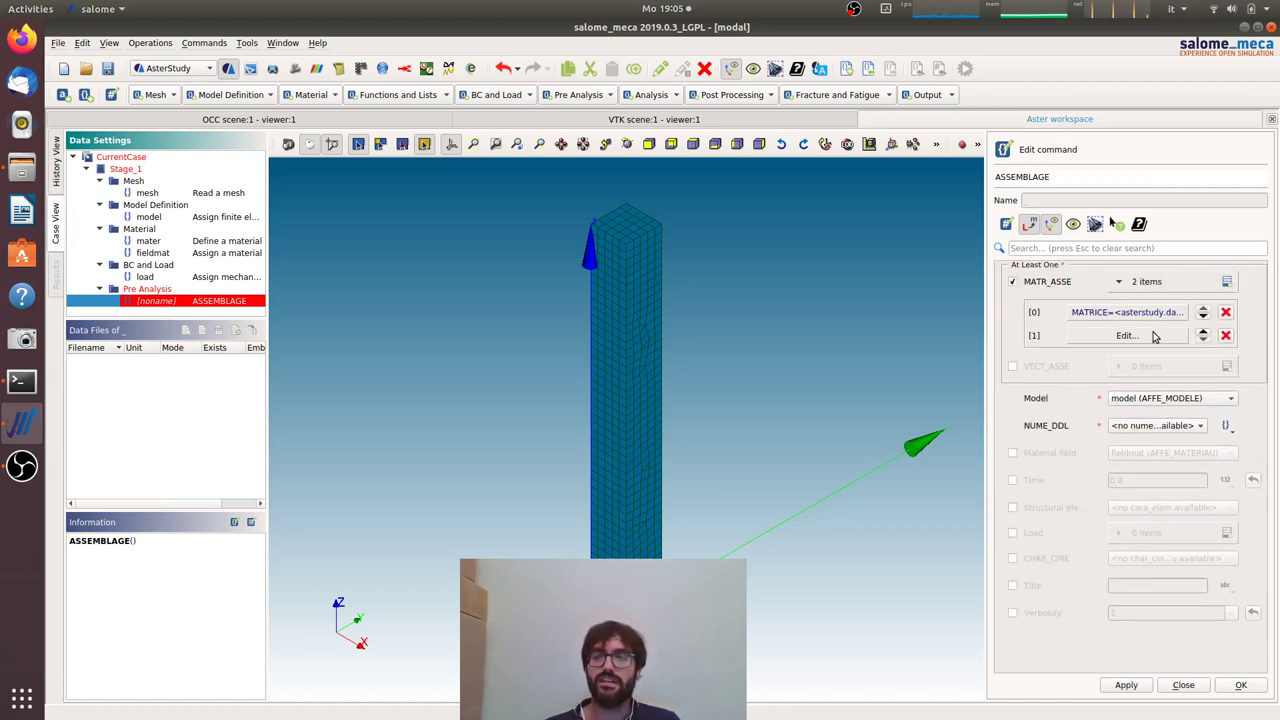
left_click(1160, 335)
left_click(1258, 294)
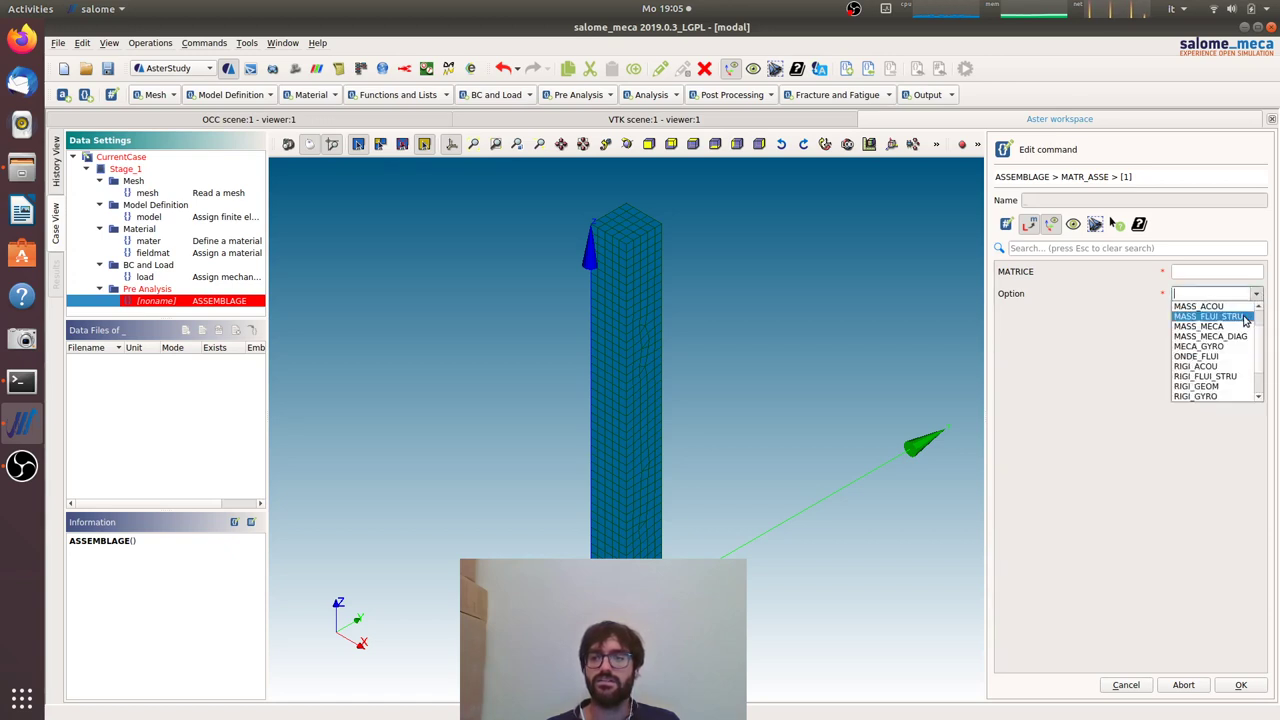
scroll(1245, 320, "down", 2)
left_click(1241, 367)
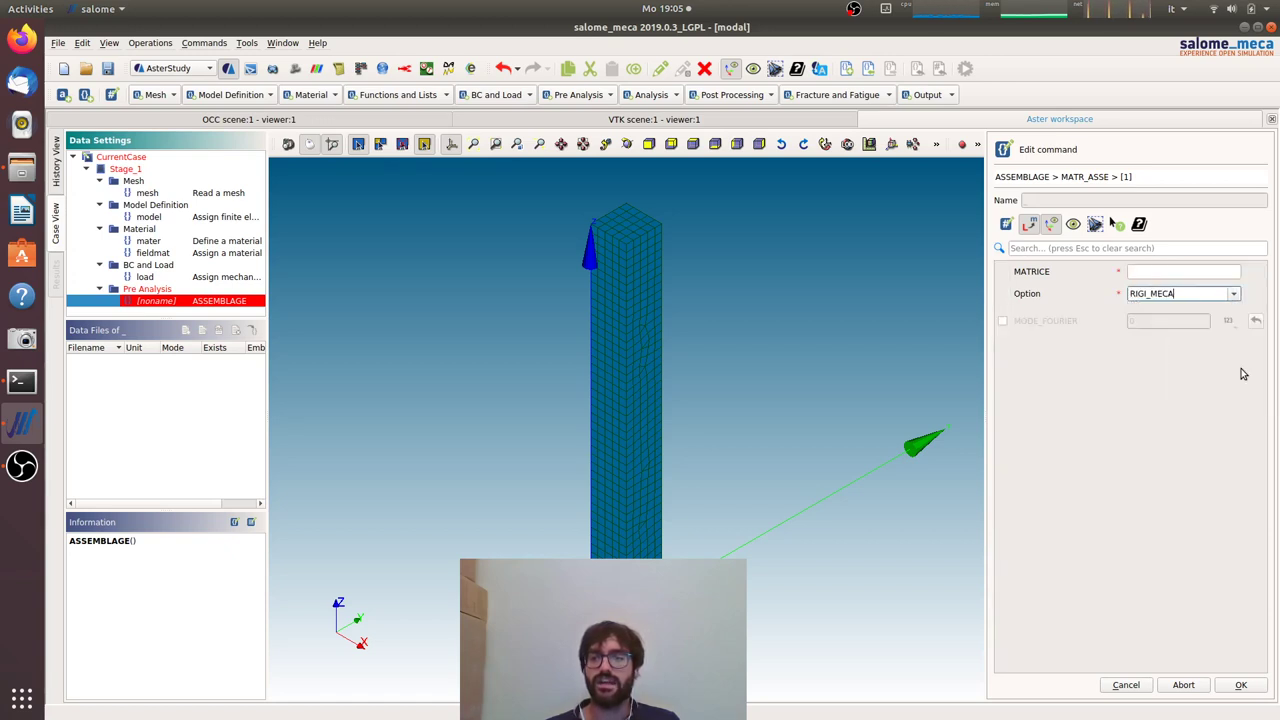
left_click(1180, 271)
type("stiff")
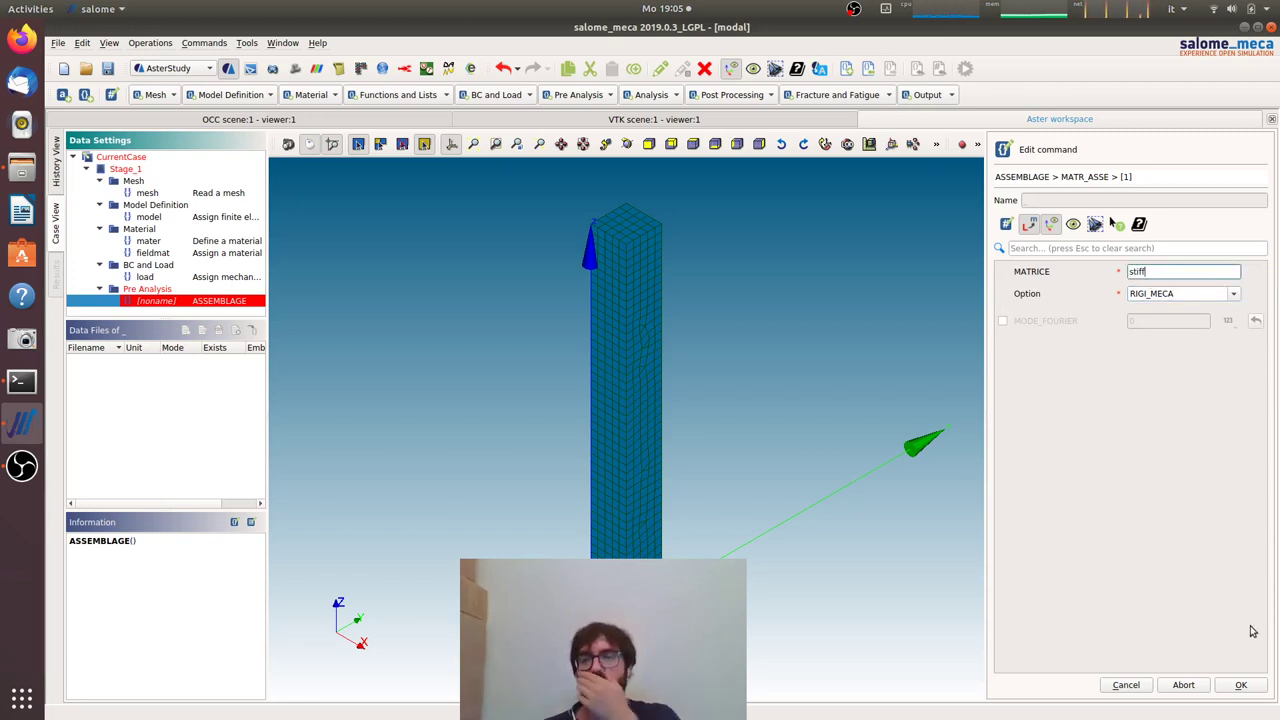
left_click(1241, 686)
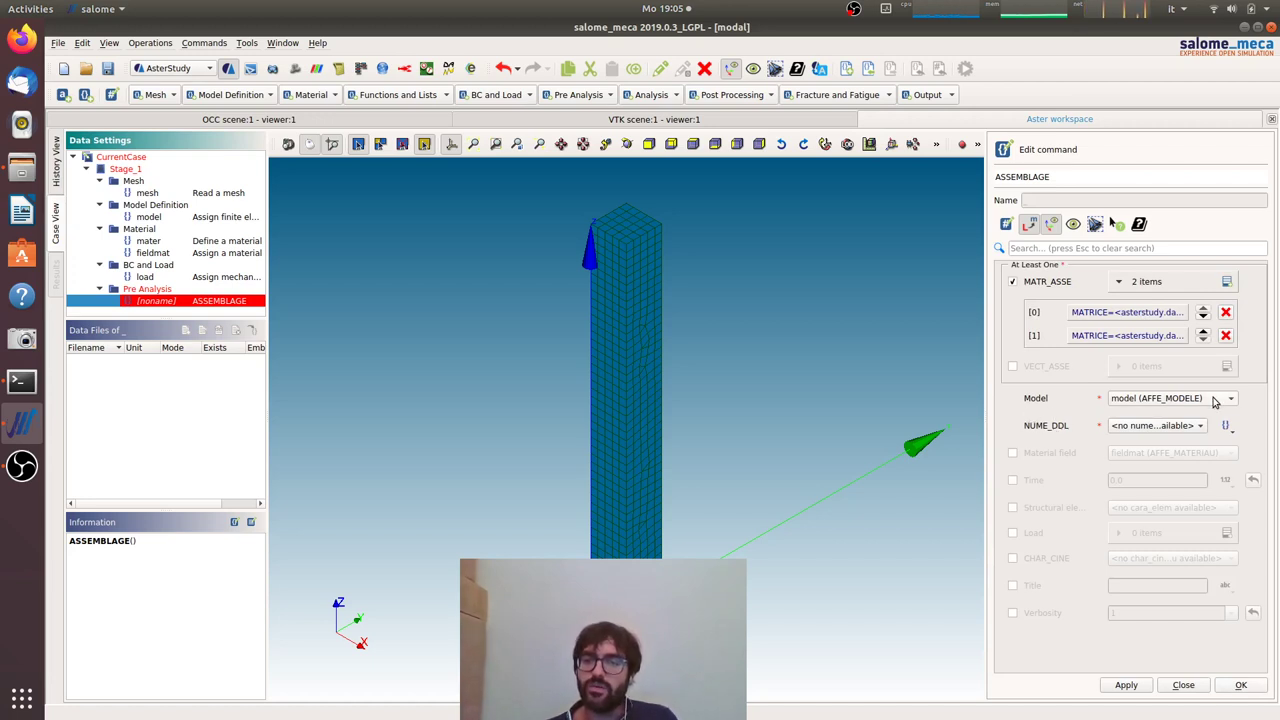
- Store the ASSEMBLAGE command using fieldmat, the load, and a new DOF numbering named dofs
left_click(1011, 454)
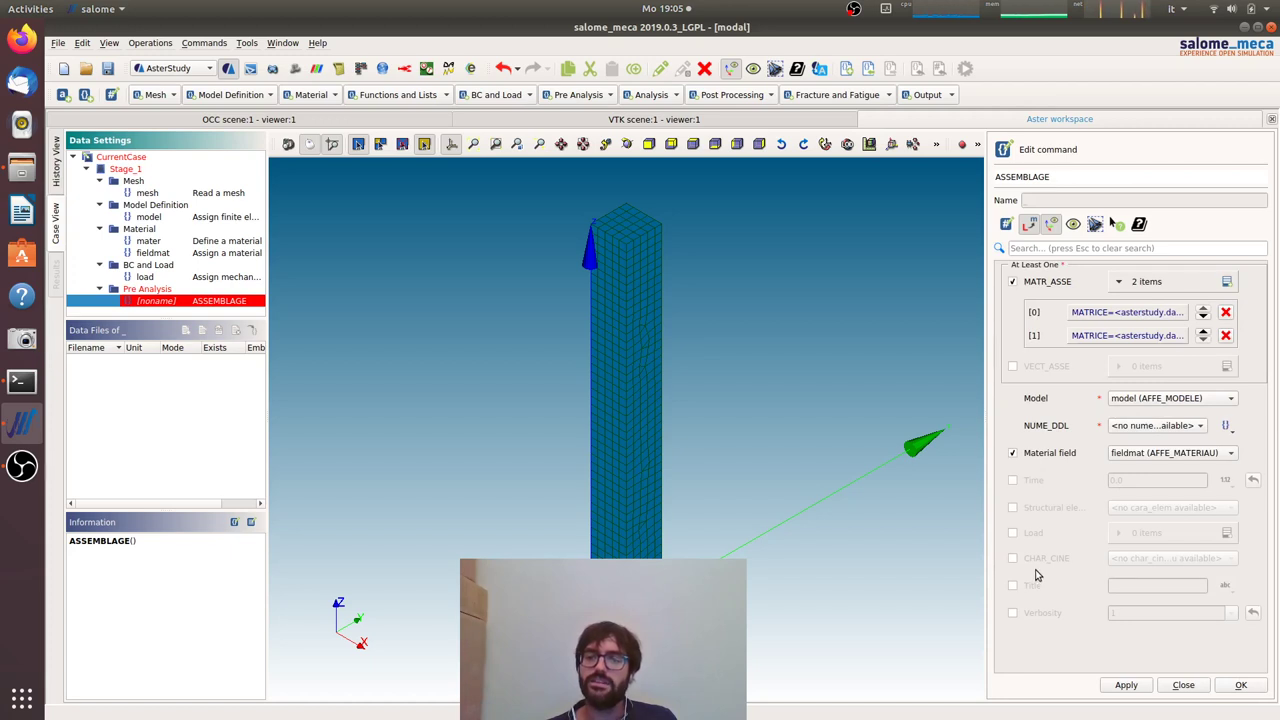
left_click(1157, 426)
left_click(1157, 427)
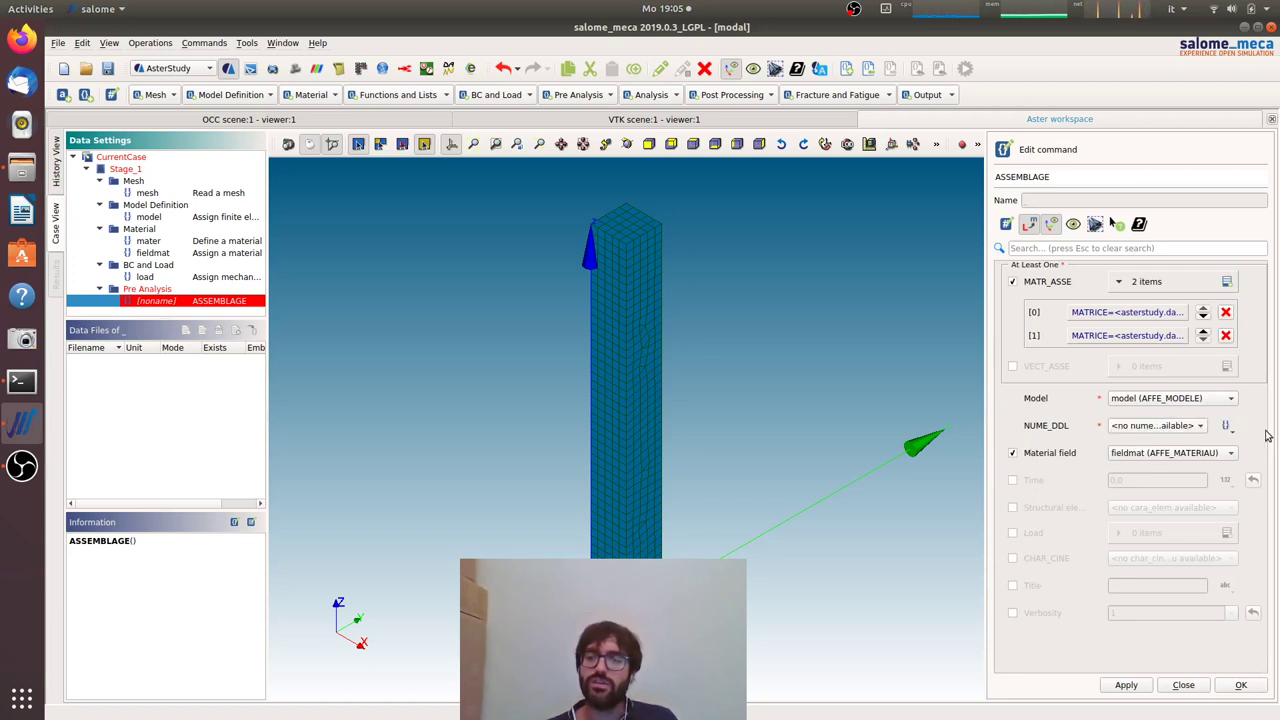
left_click(1226, 426)
left_click(1160, 429)
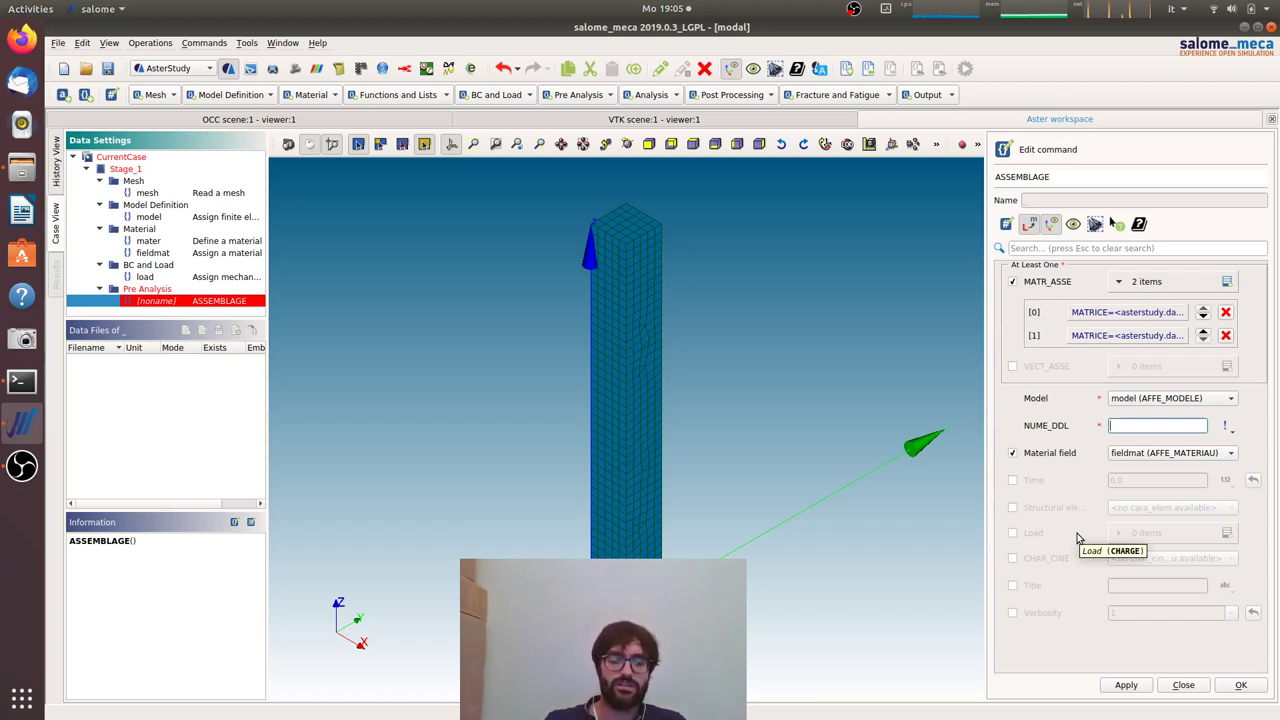
type("fs")
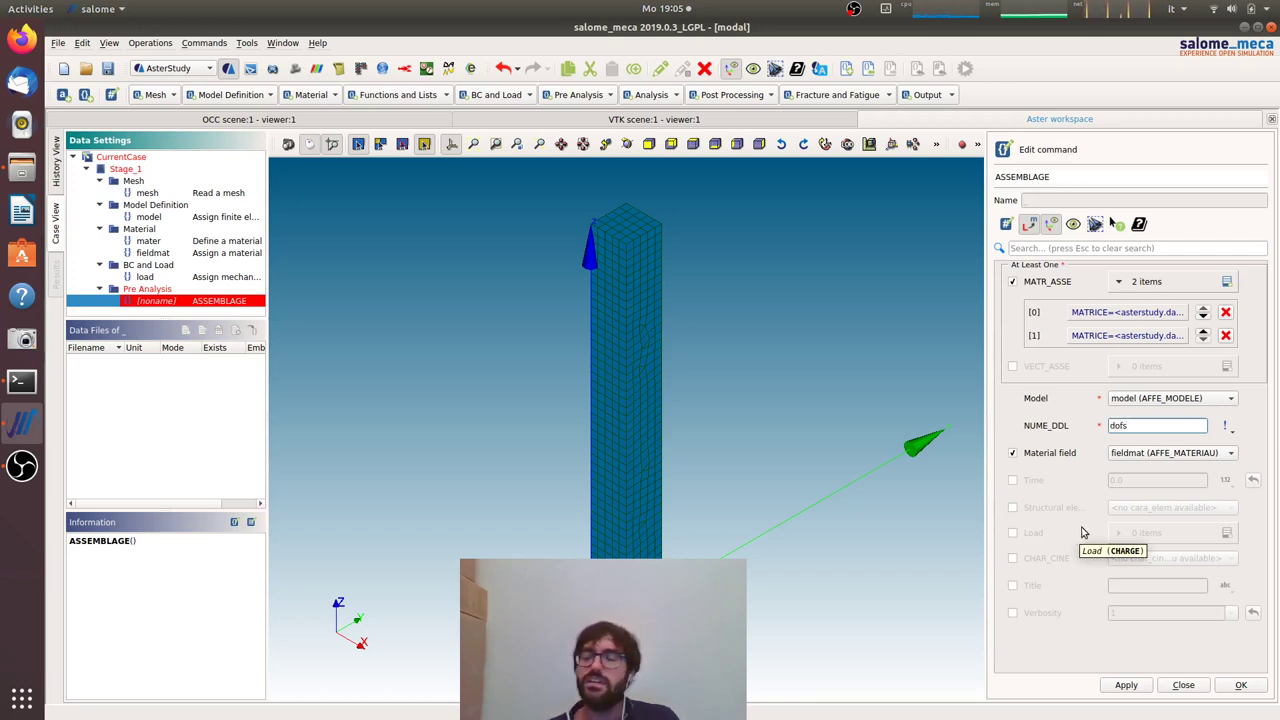
left_click(1013, 537)
left_click(1226, 533)
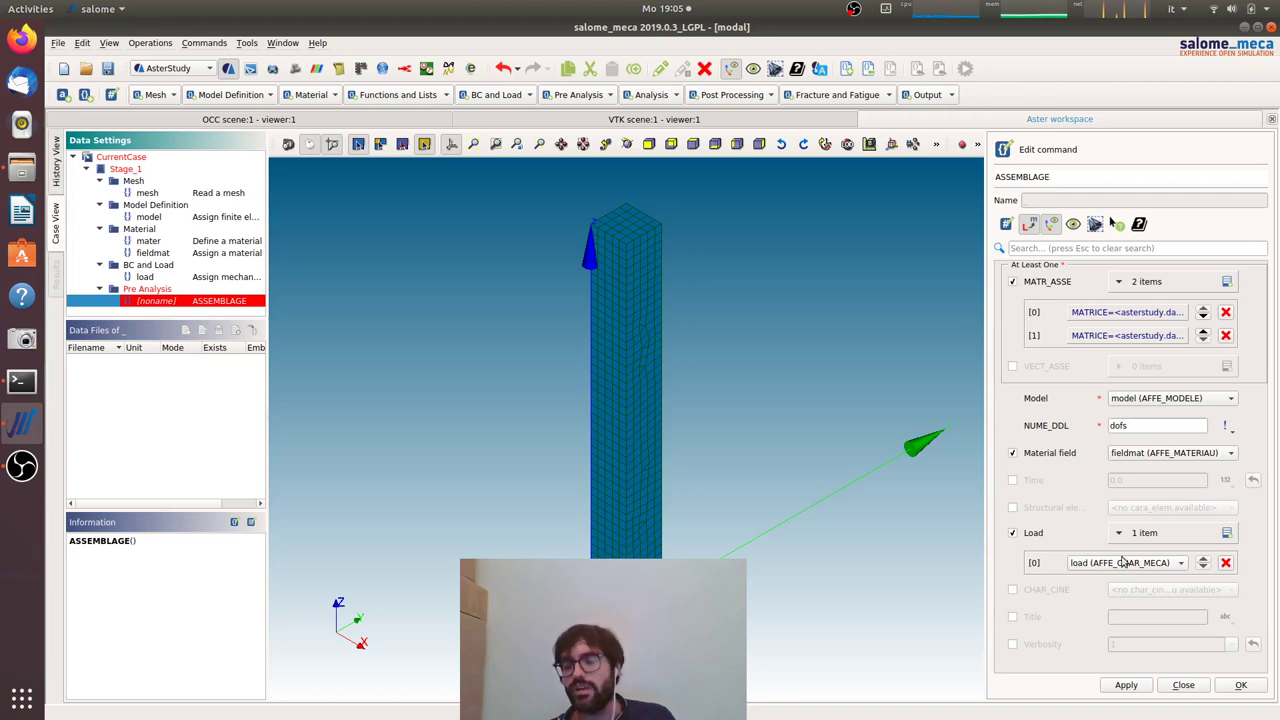
left_click(1241, 685)
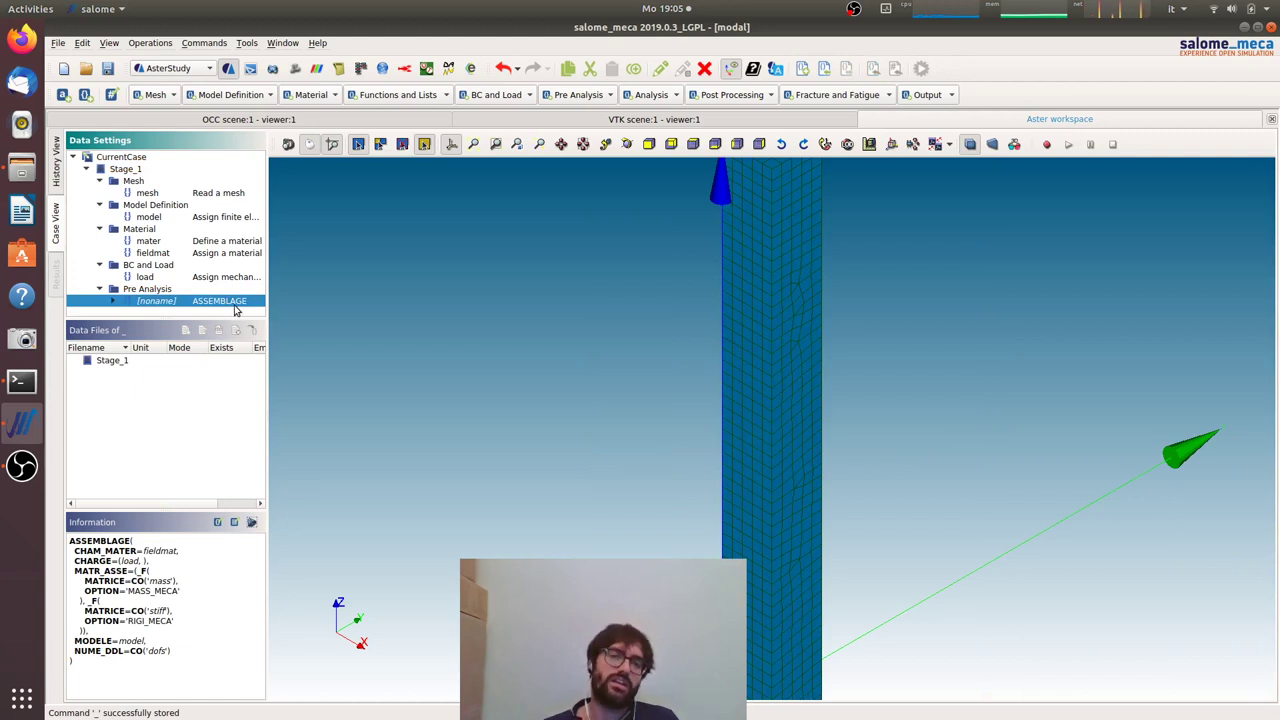
- Add a CALC_MODES analysis using stiff as the stiffness matrix
left_click(651, 94)
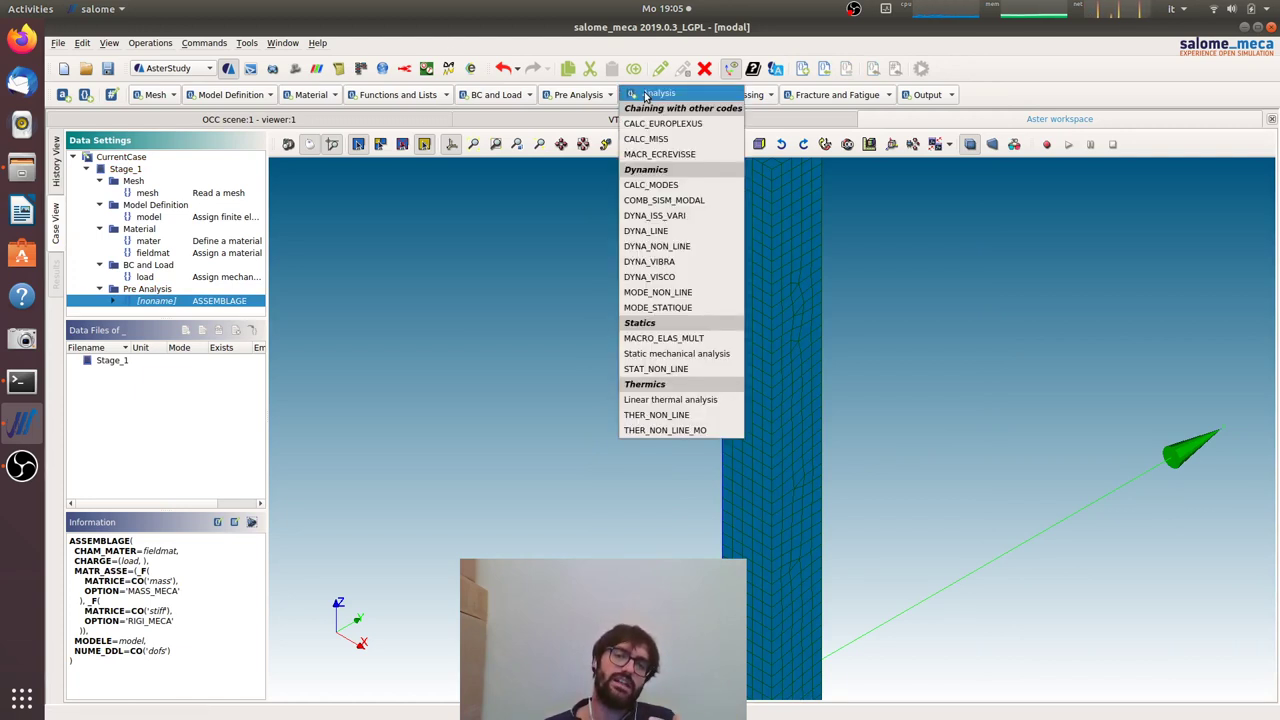
left_click(715, 189)
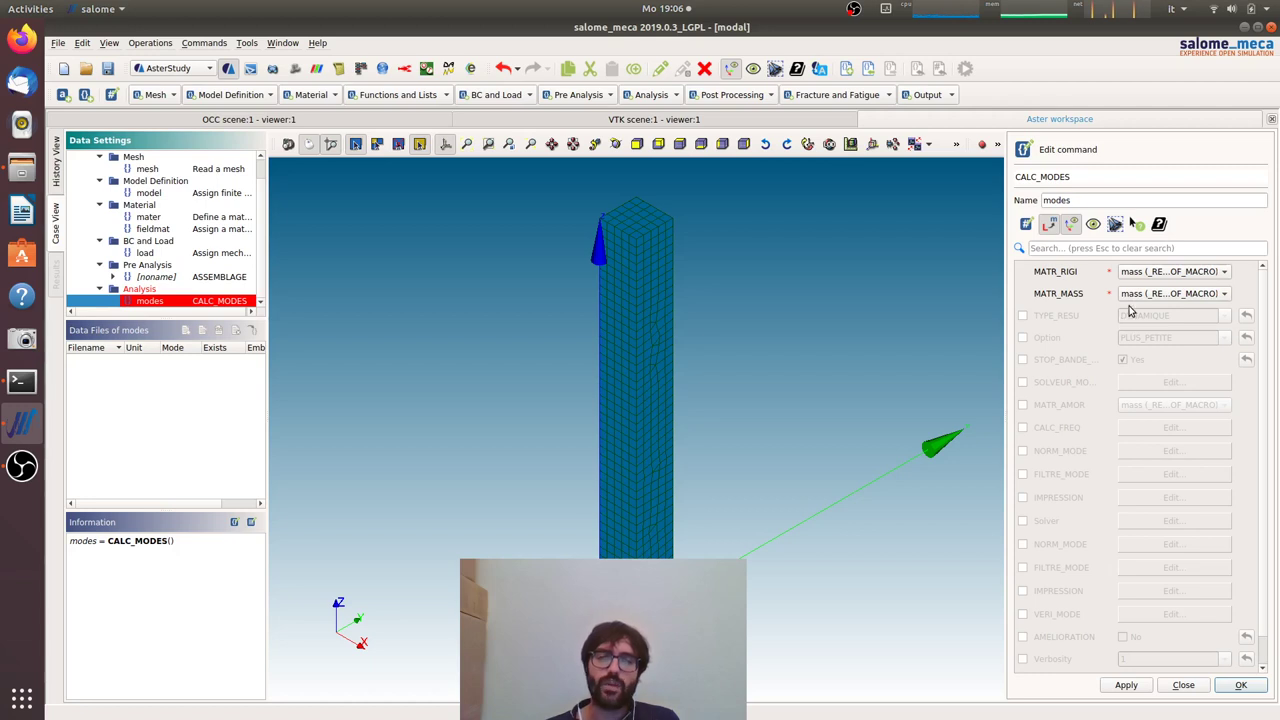
left_click(1183, 273)
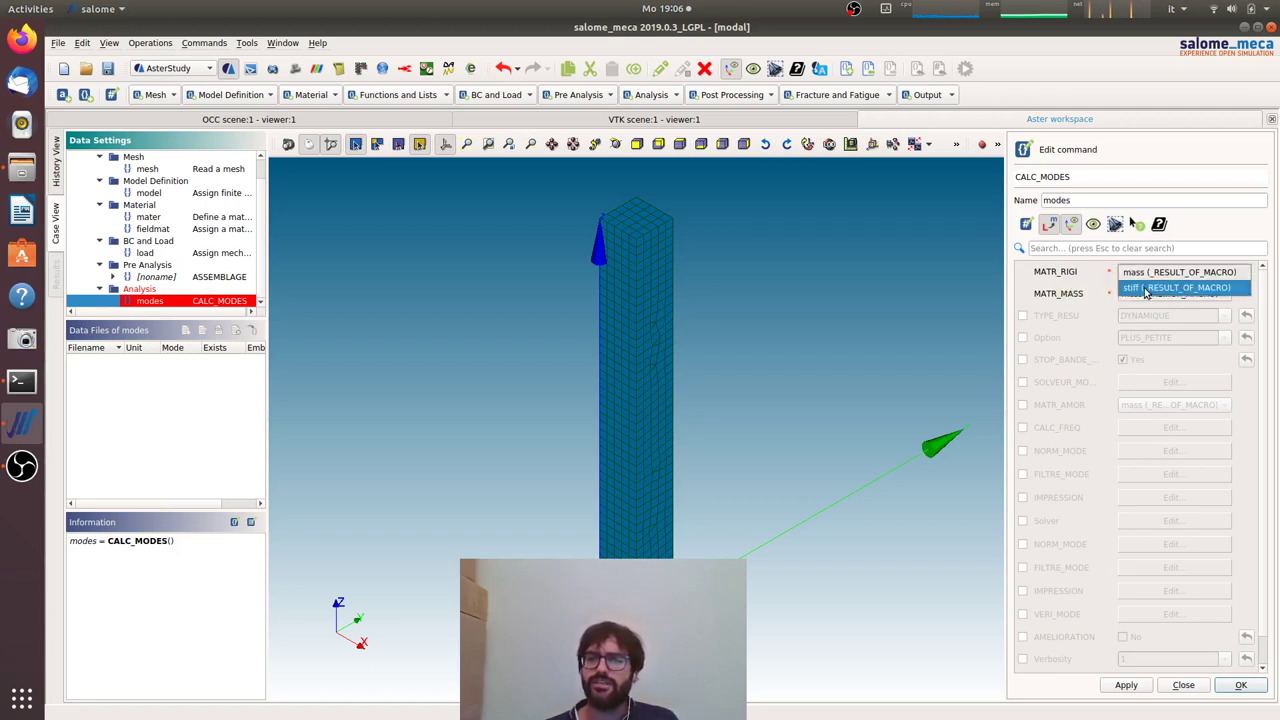
left_click(1147, 289)
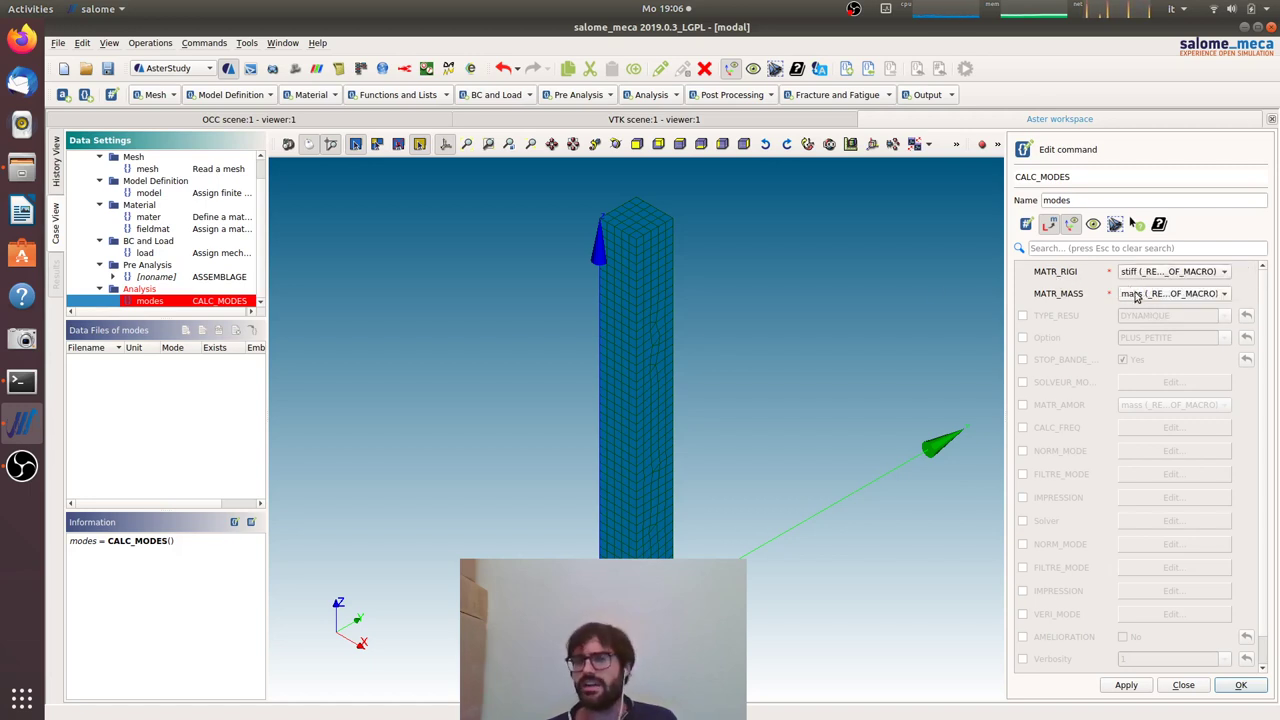
- Enable the PLUS_PETITE option and set the modal solver method to SORENSEN
left_click(1022, 338)
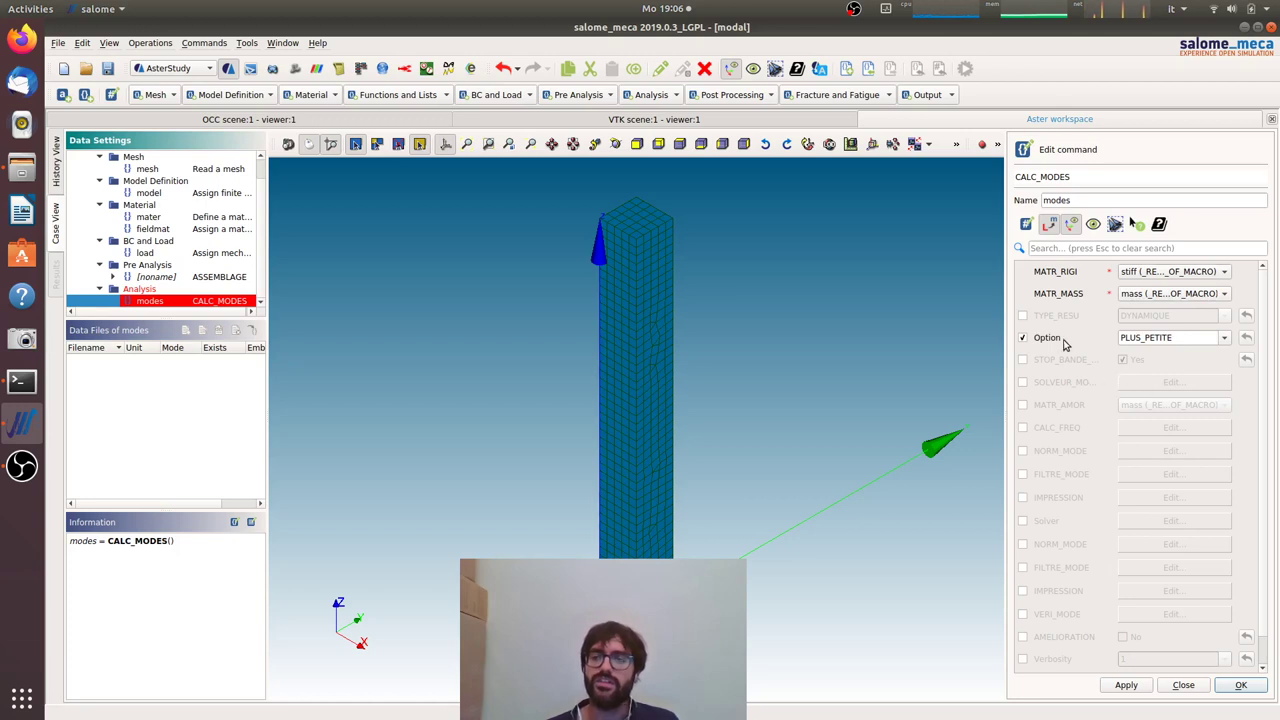
left_click(1022, 382)
left_click(1152, 381)
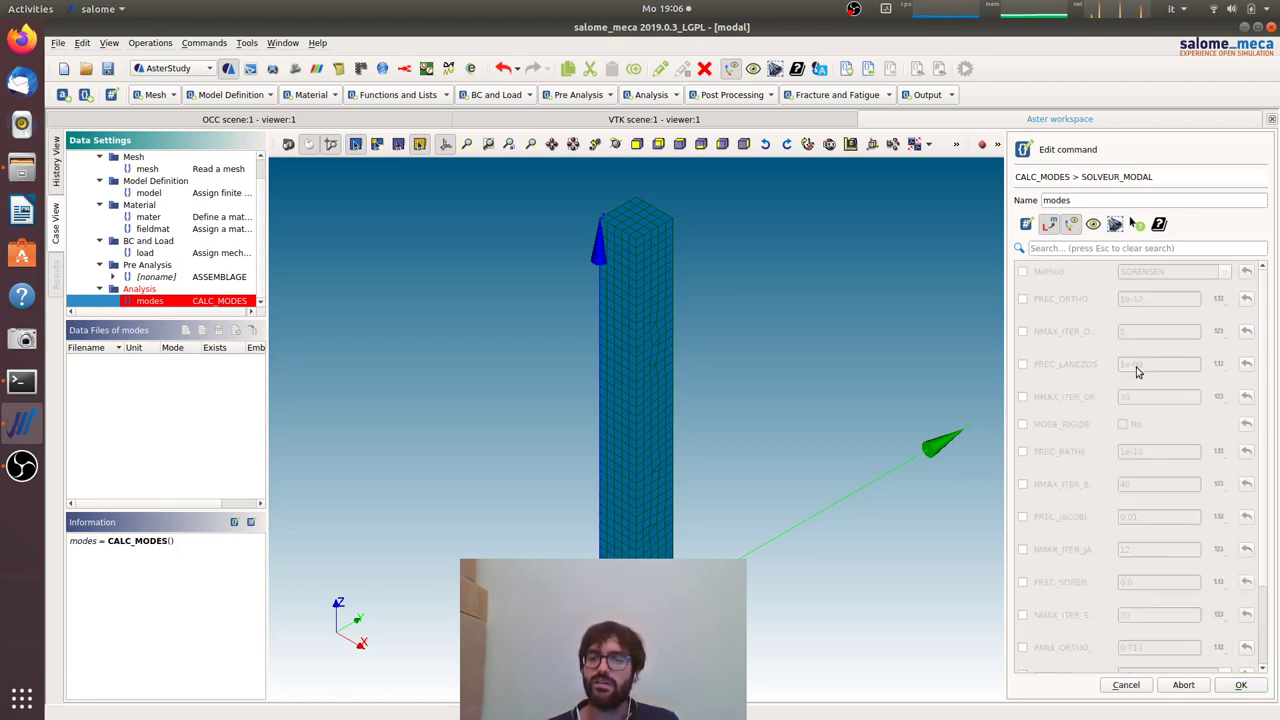
left_click(1022, 271)
left_click(1241, 685)
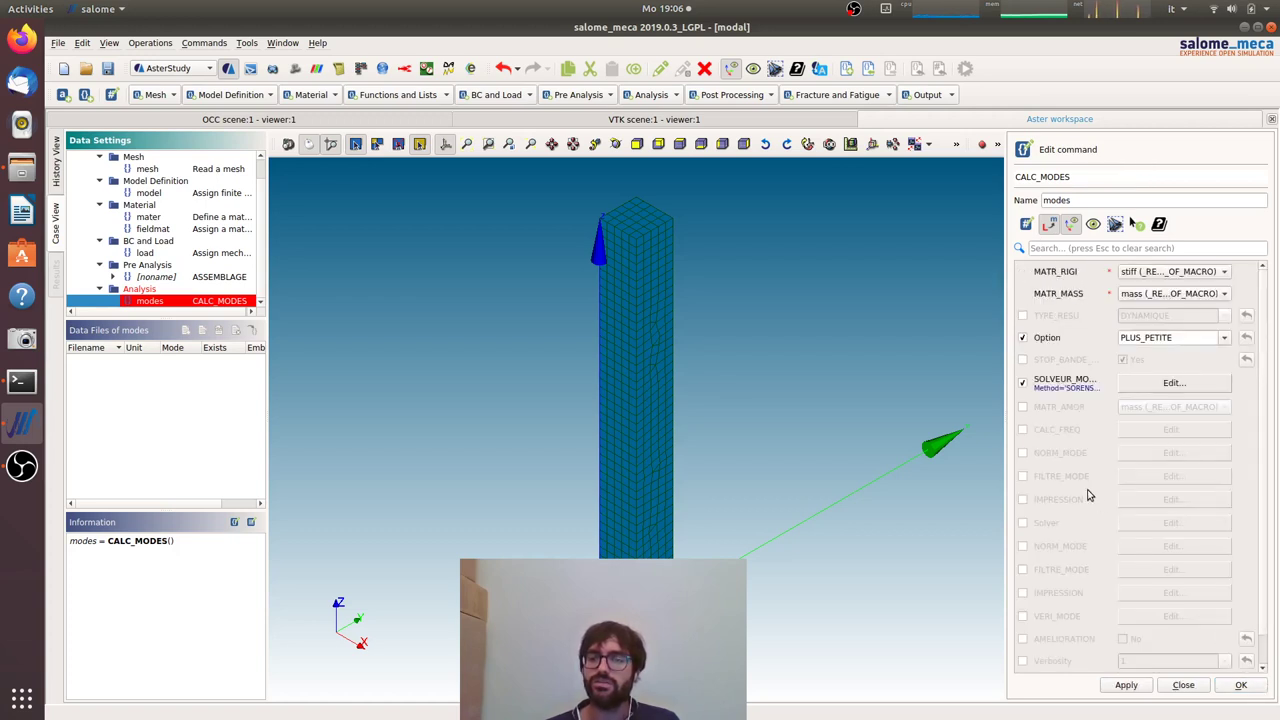
- Set CALC_FREQ NMAX_FREQ to 15 and store the modes command
left_click(1022, 430)
left_click(1195, 440)
left_click(1023, 278)
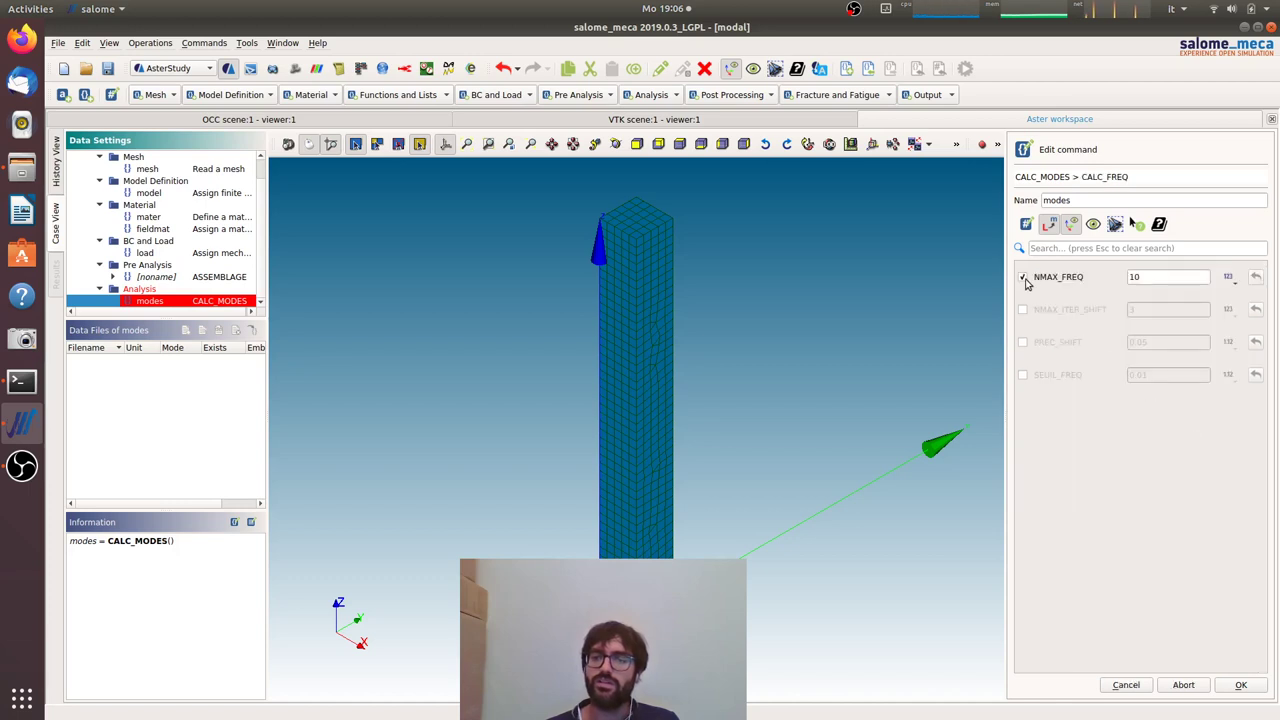
double_click(1145, 276)
type("20")
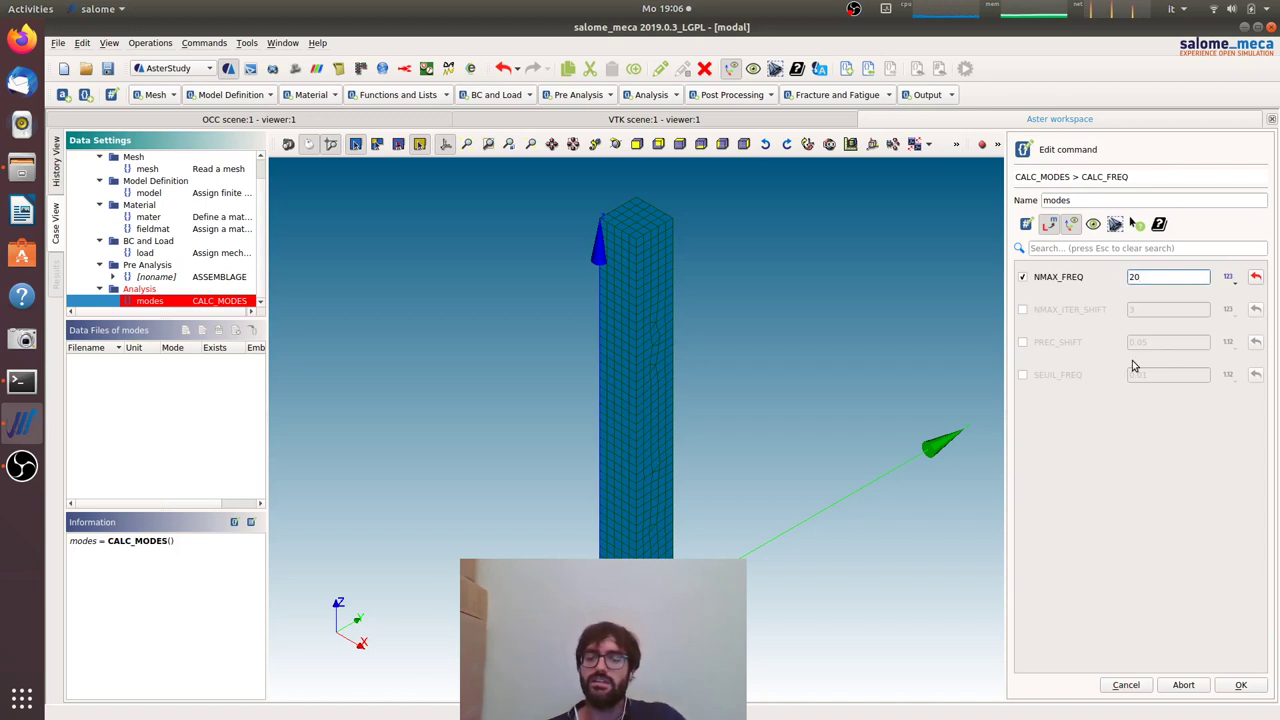
type("15")
left_click(1240, 685)
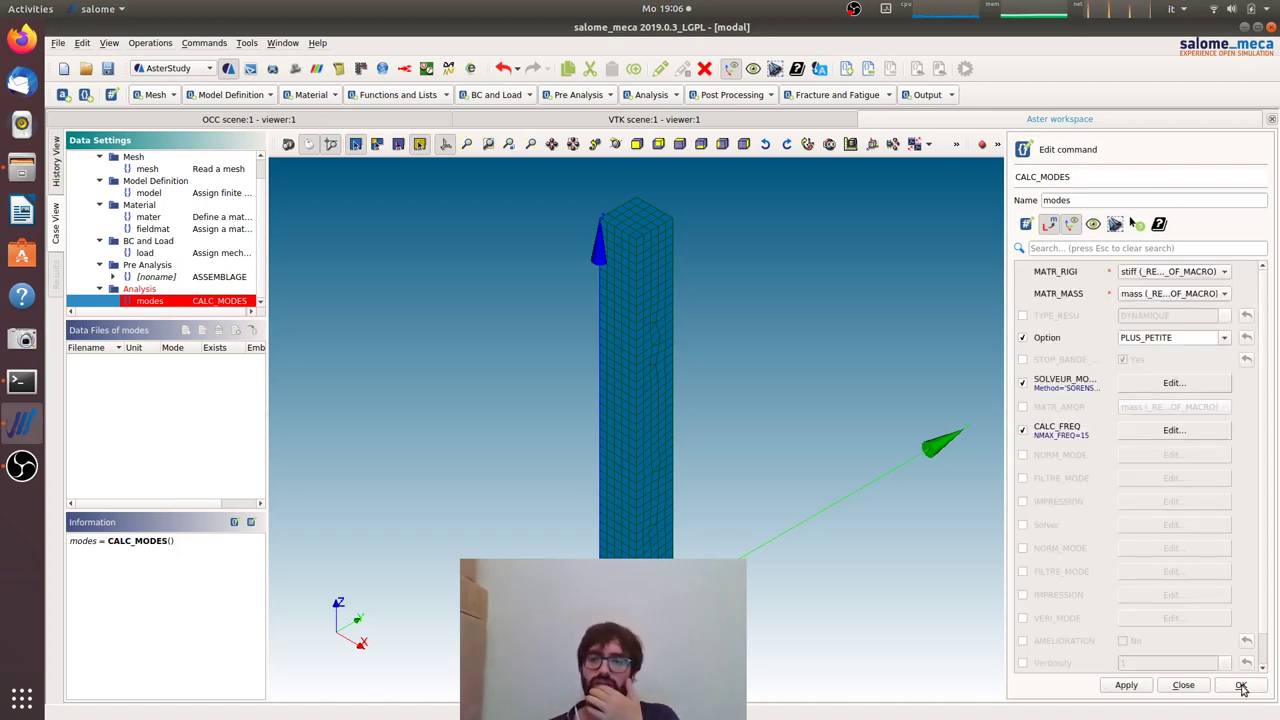
left_click(1241, 686)
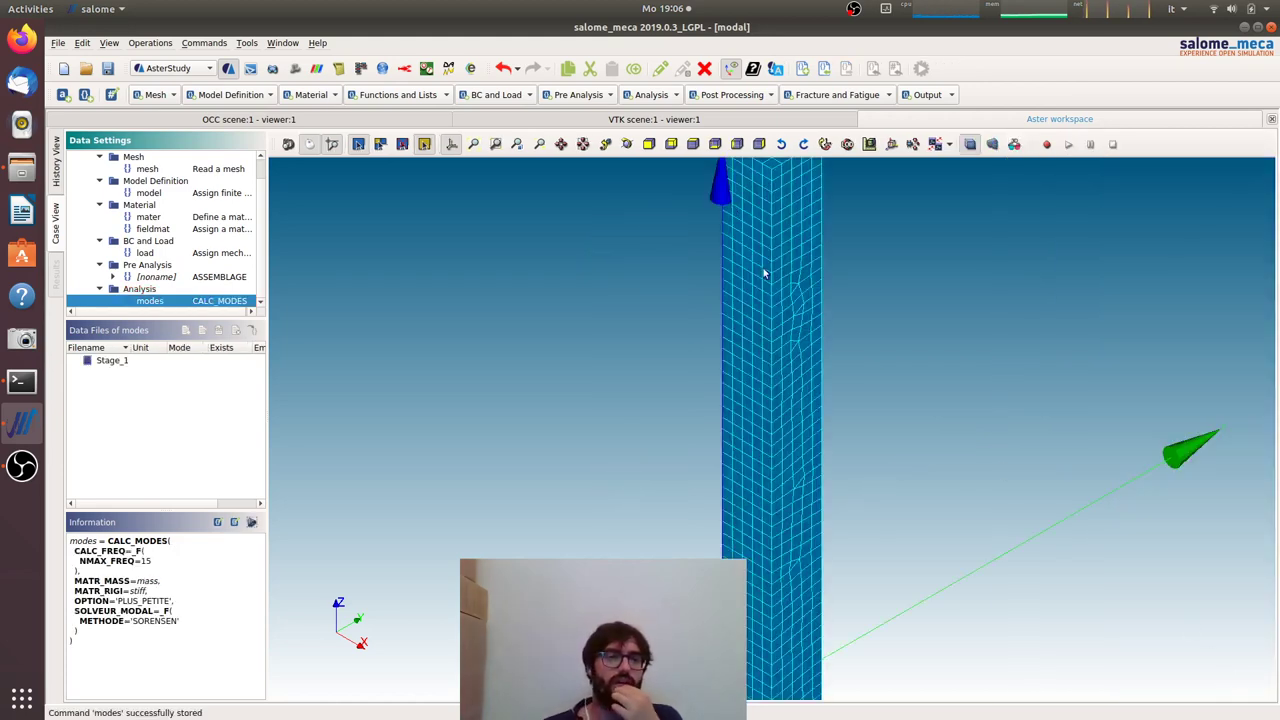
- Add an IMPR_RESU output command writing to 3d_modal.rmed, dismissing the missing-results error
left_click(925, 94)
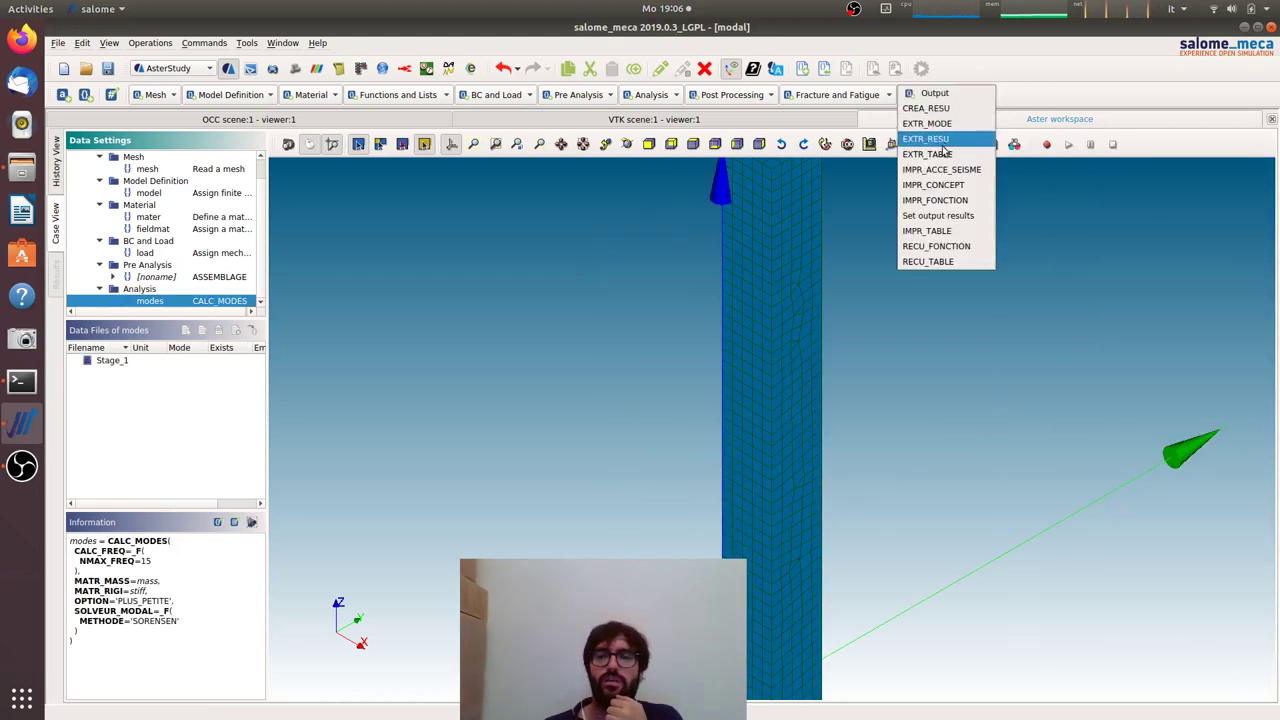
left_click(950, 219)
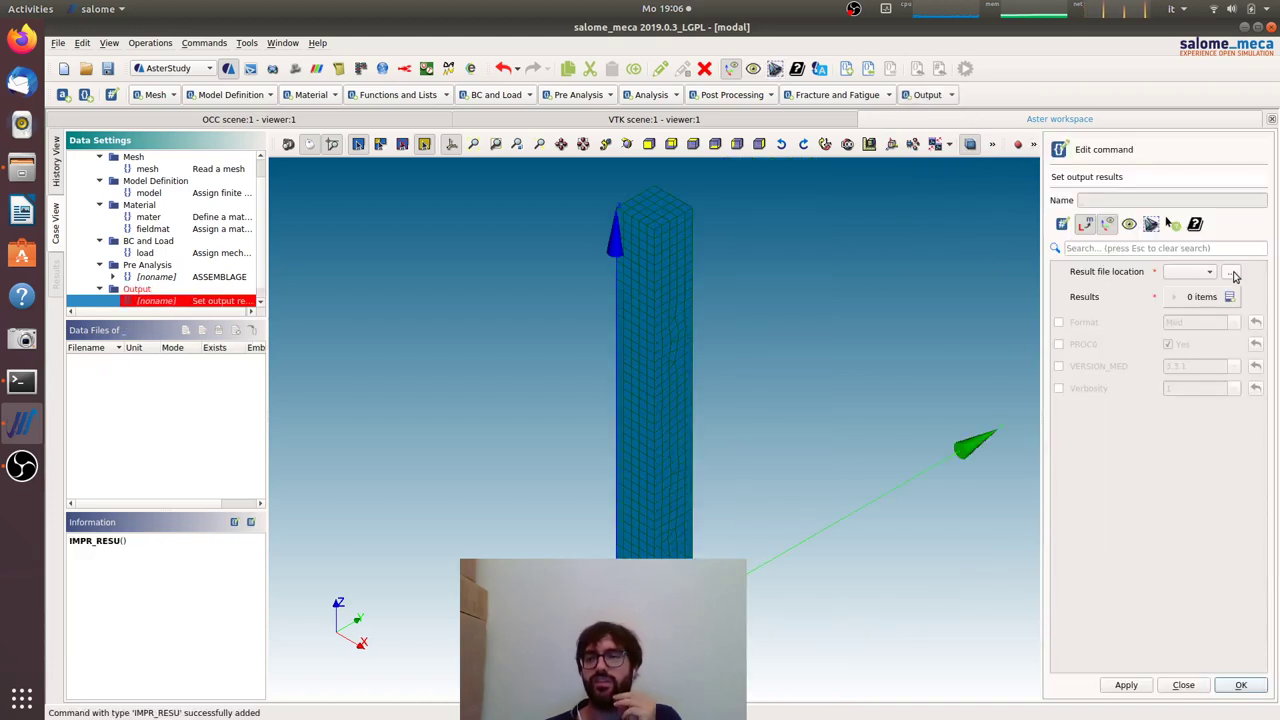
left_click(1229, 272)
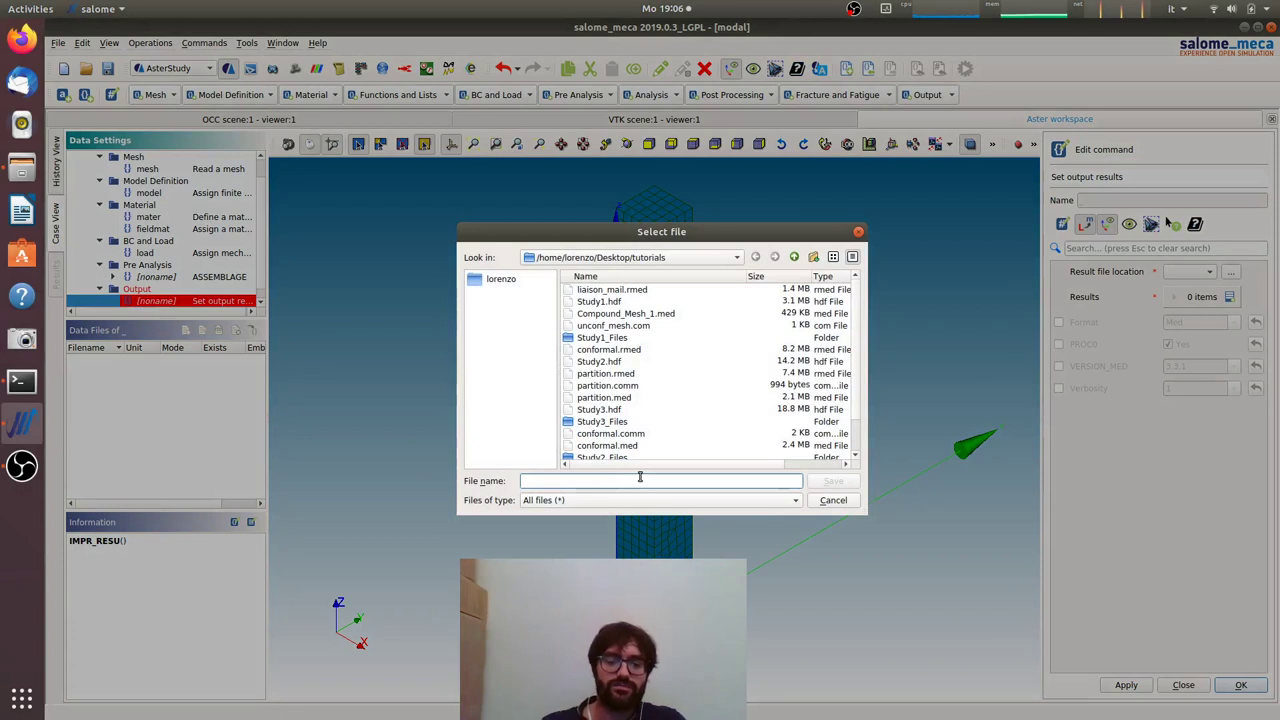
type("3d_modal.rmed")
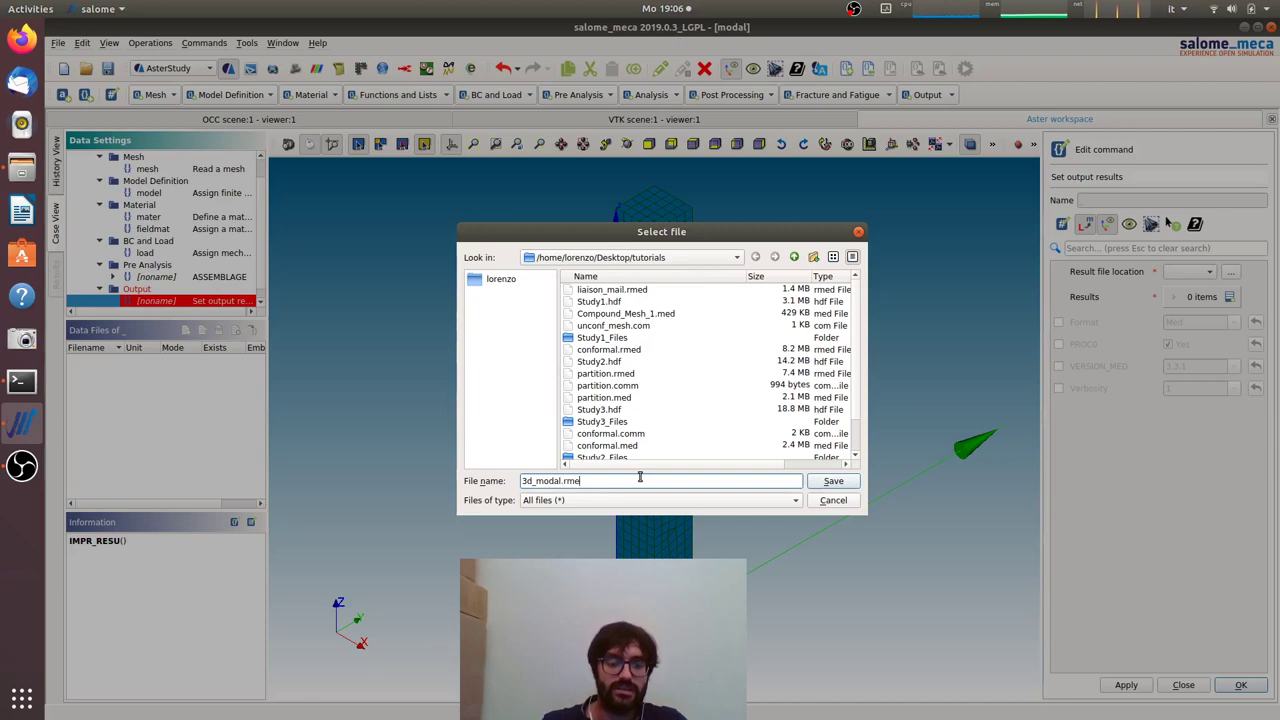
left_click(828, 481)
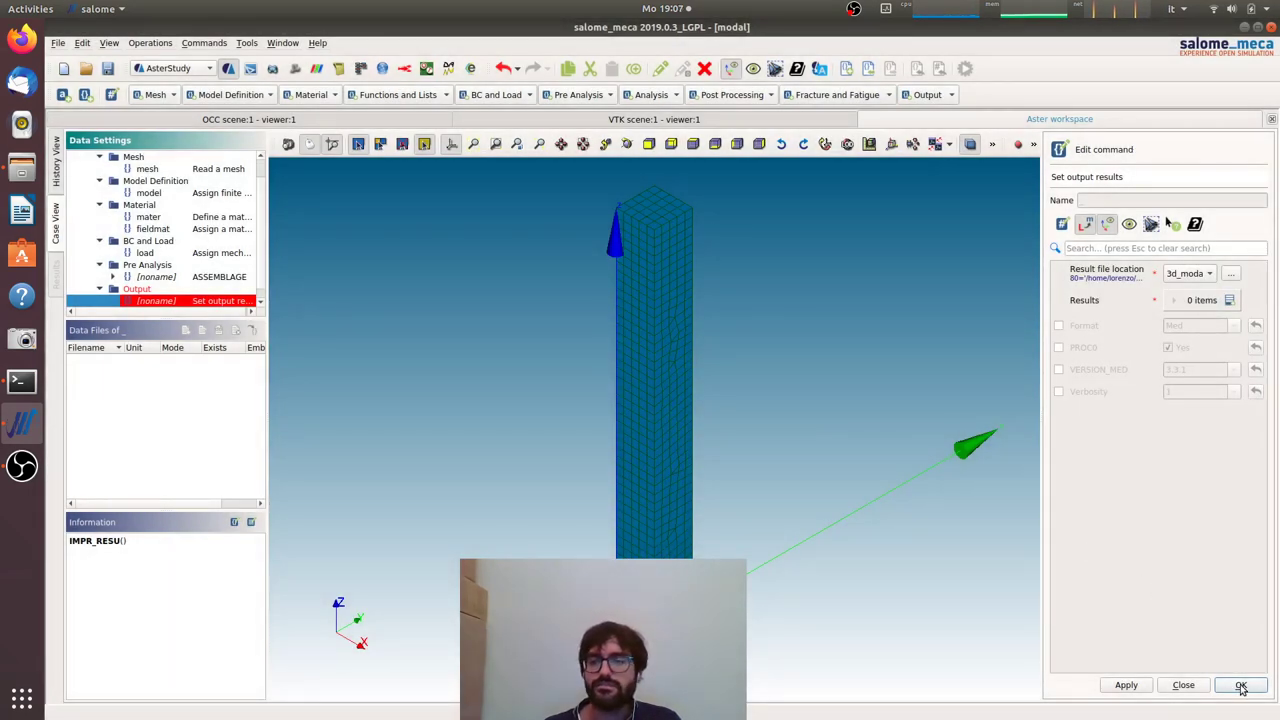
left_click(1240, 686)
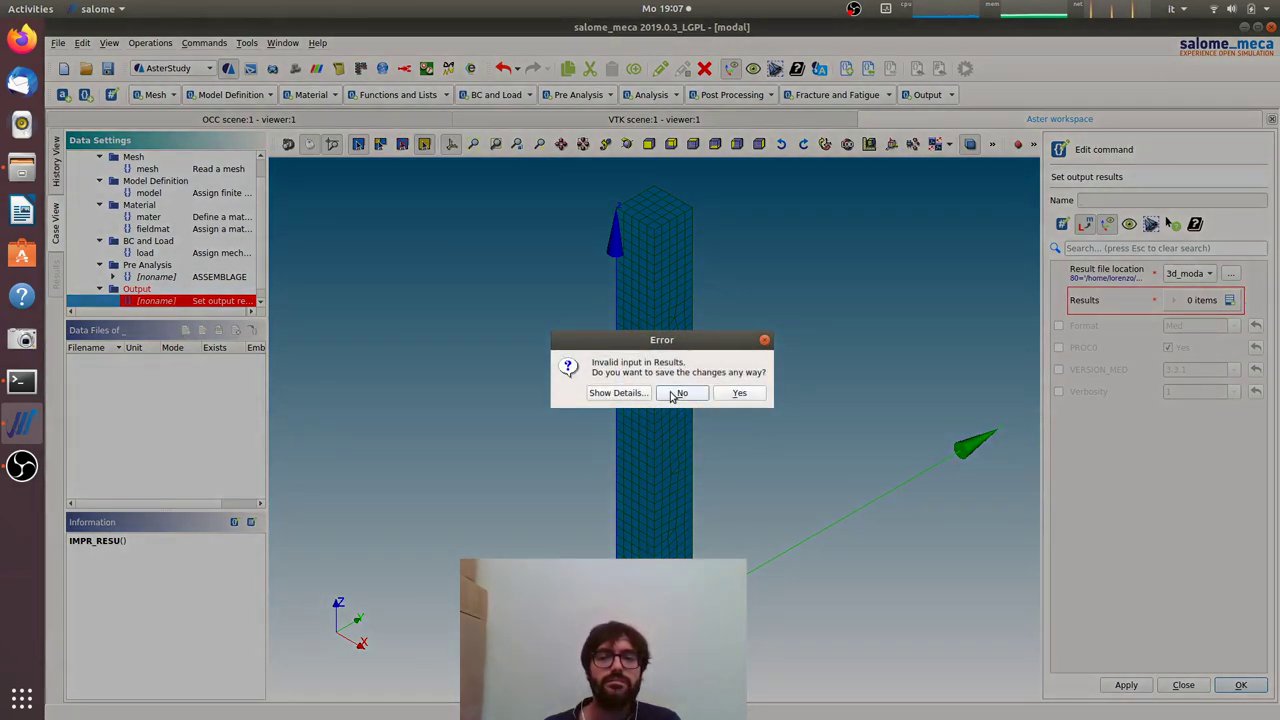
left_click(677, 393)
- Add a results item printing modes (CALC_MODES) with TOUT_CHAM set to Yes
left_click(1229, 300)
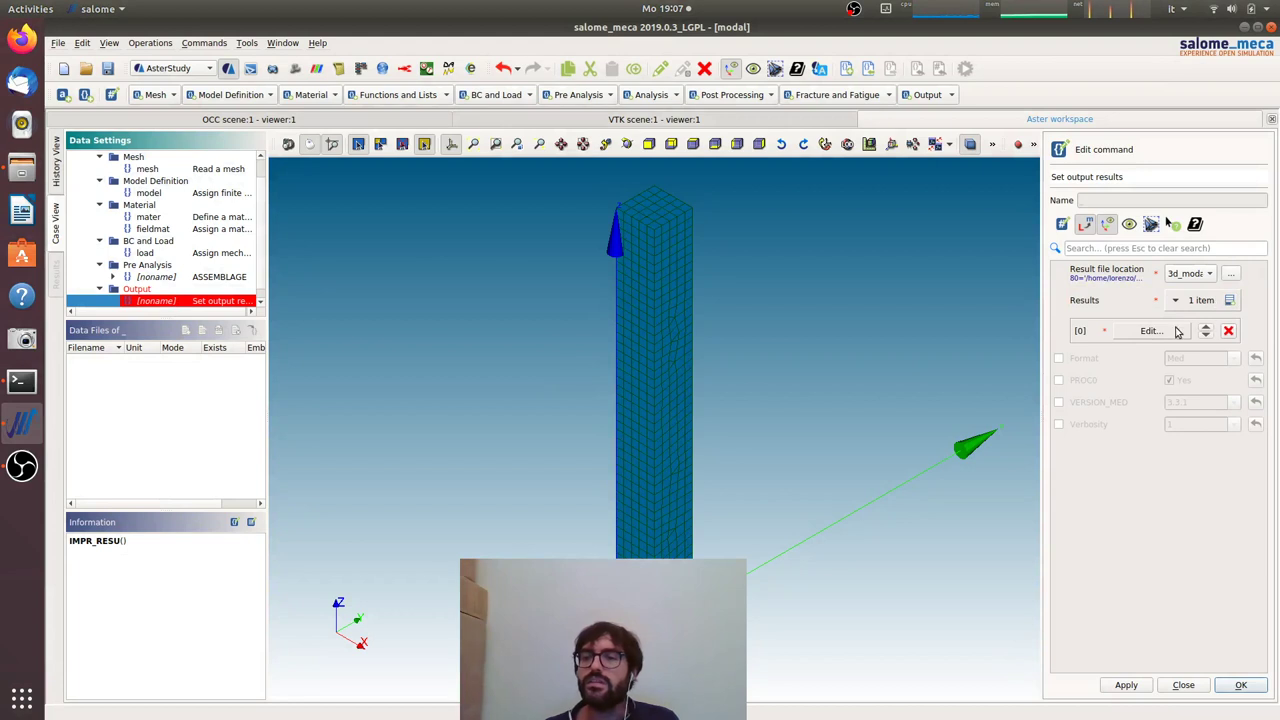
left_click(1176, 331)
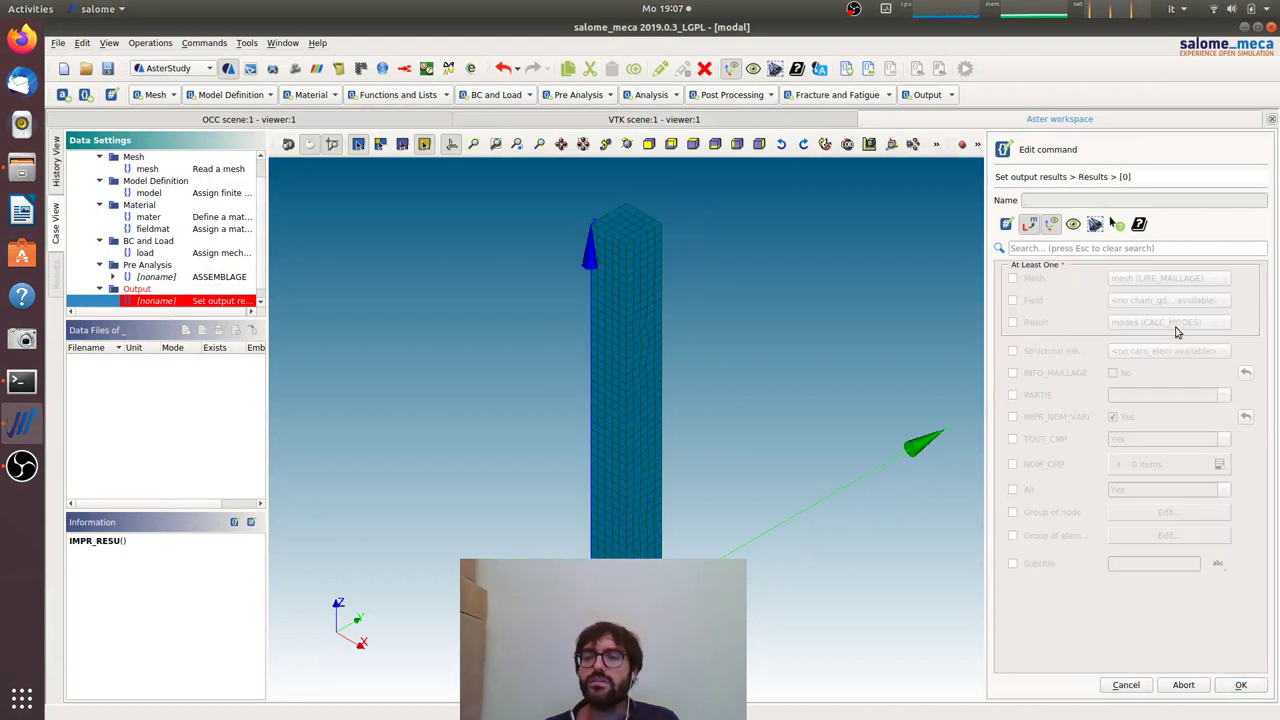
left_click(1013, 322)
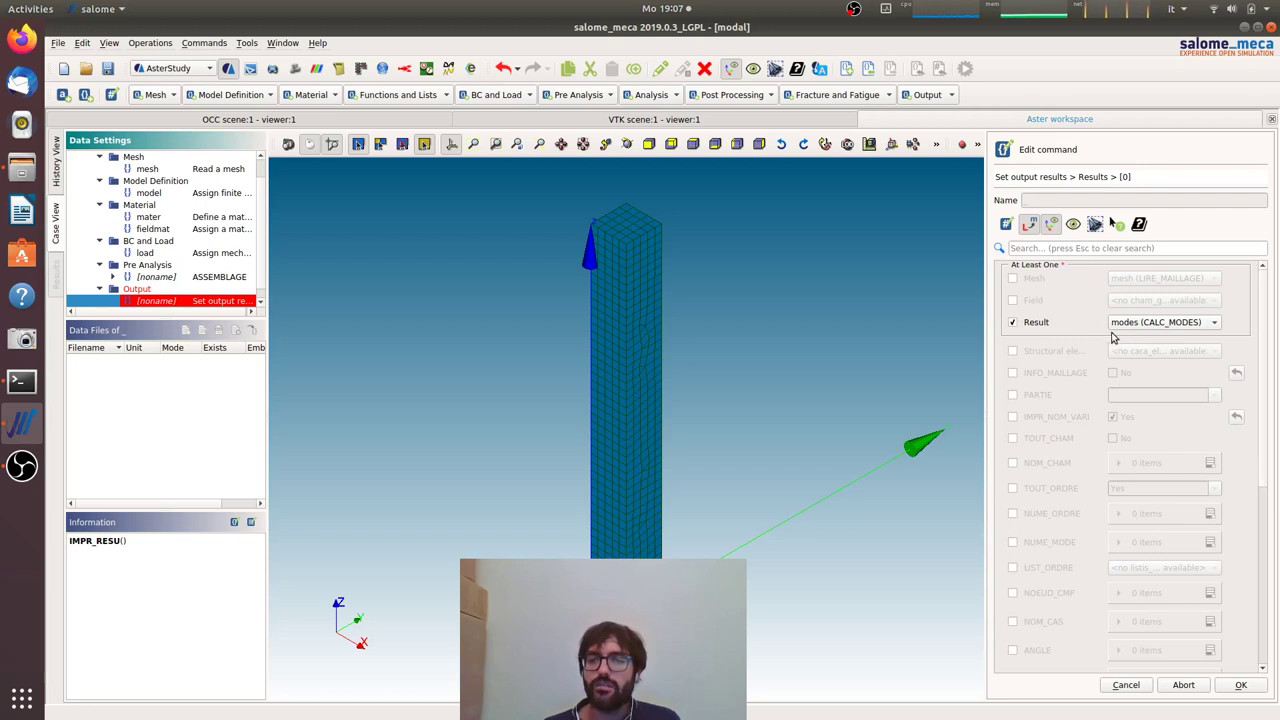
left_click(1012, 439)
left_click(1124, 447)
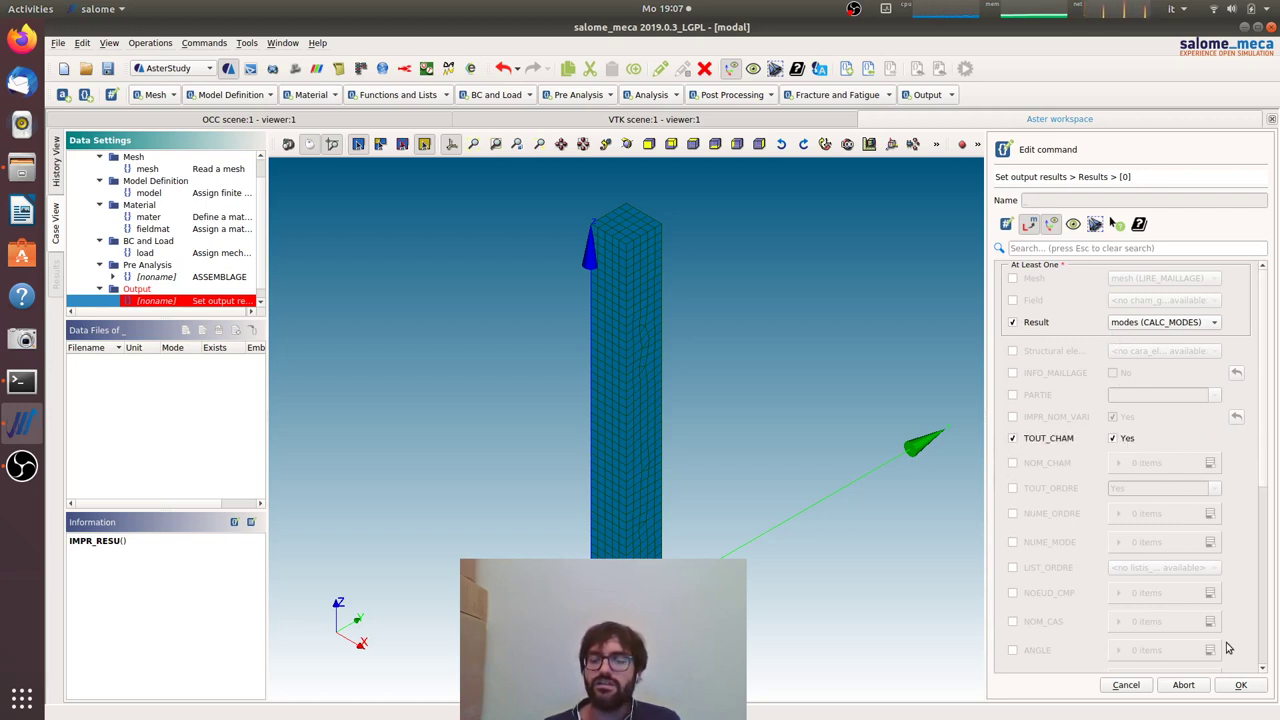
left_click(1240, 686)
- Store the output command, check the Output stage, and save the study
left_click(1239, 685)
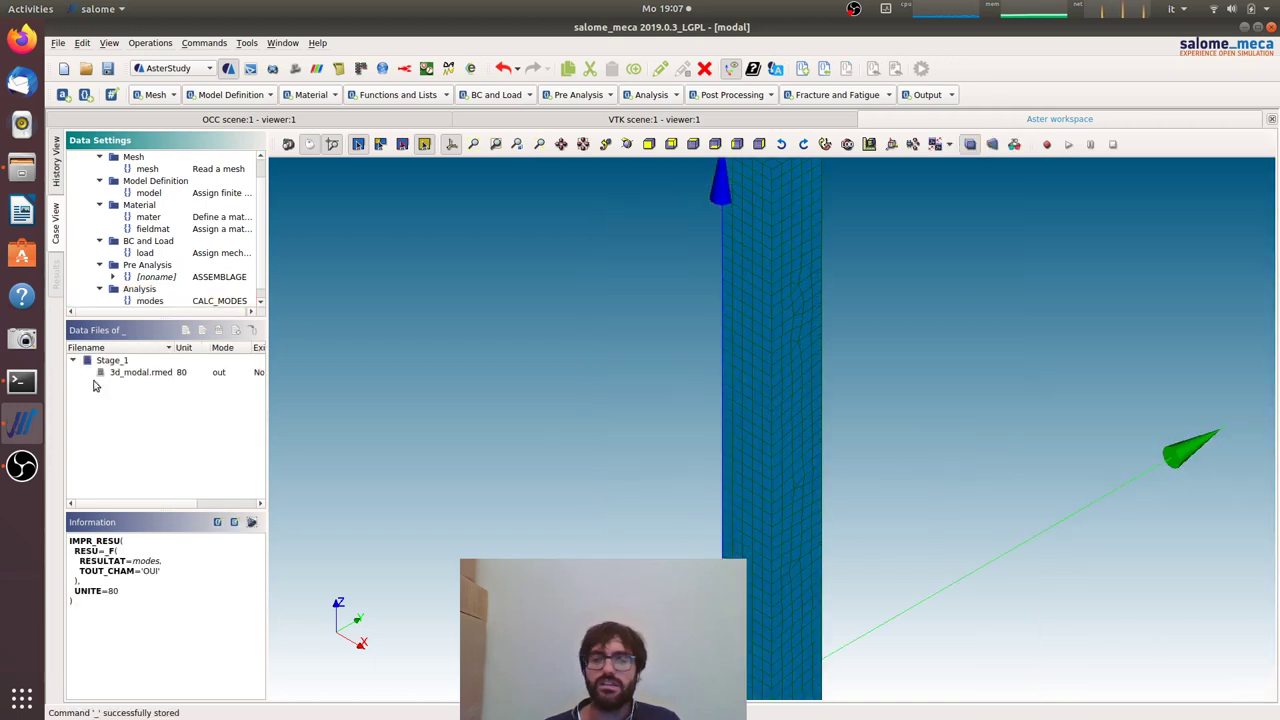
scroll(165, 268, "down", 1)
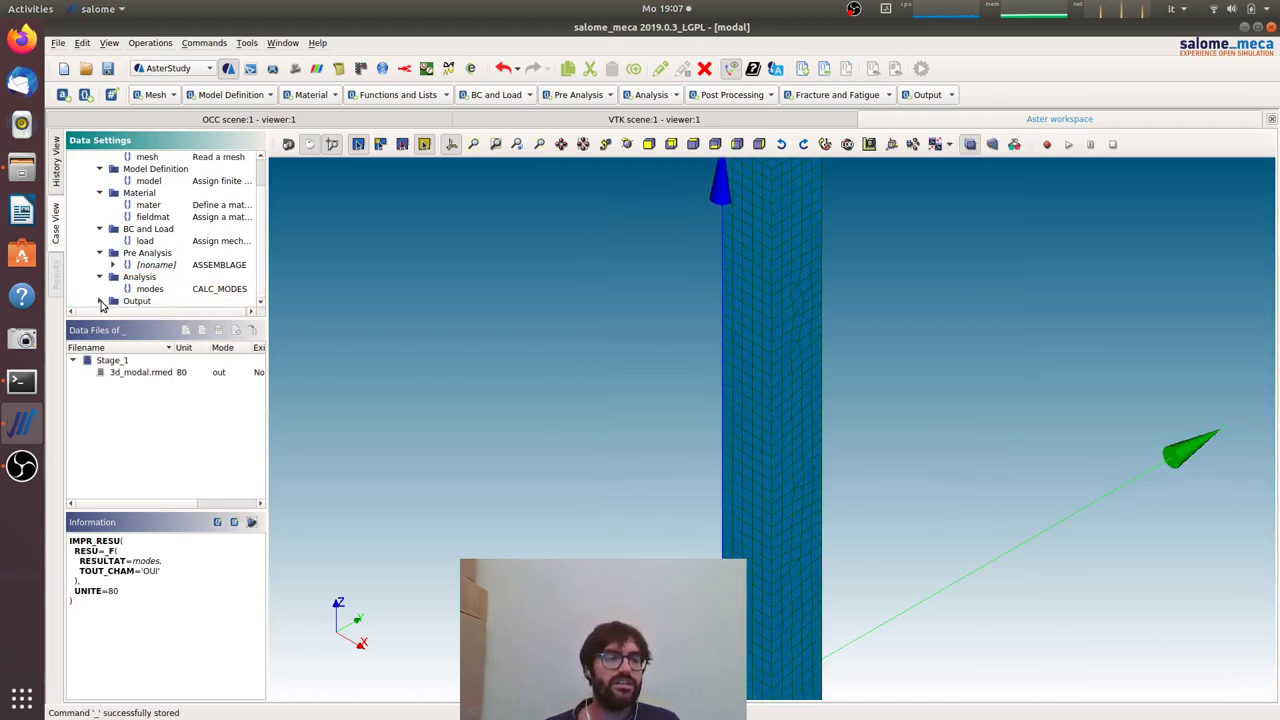
left_click(100, 301)
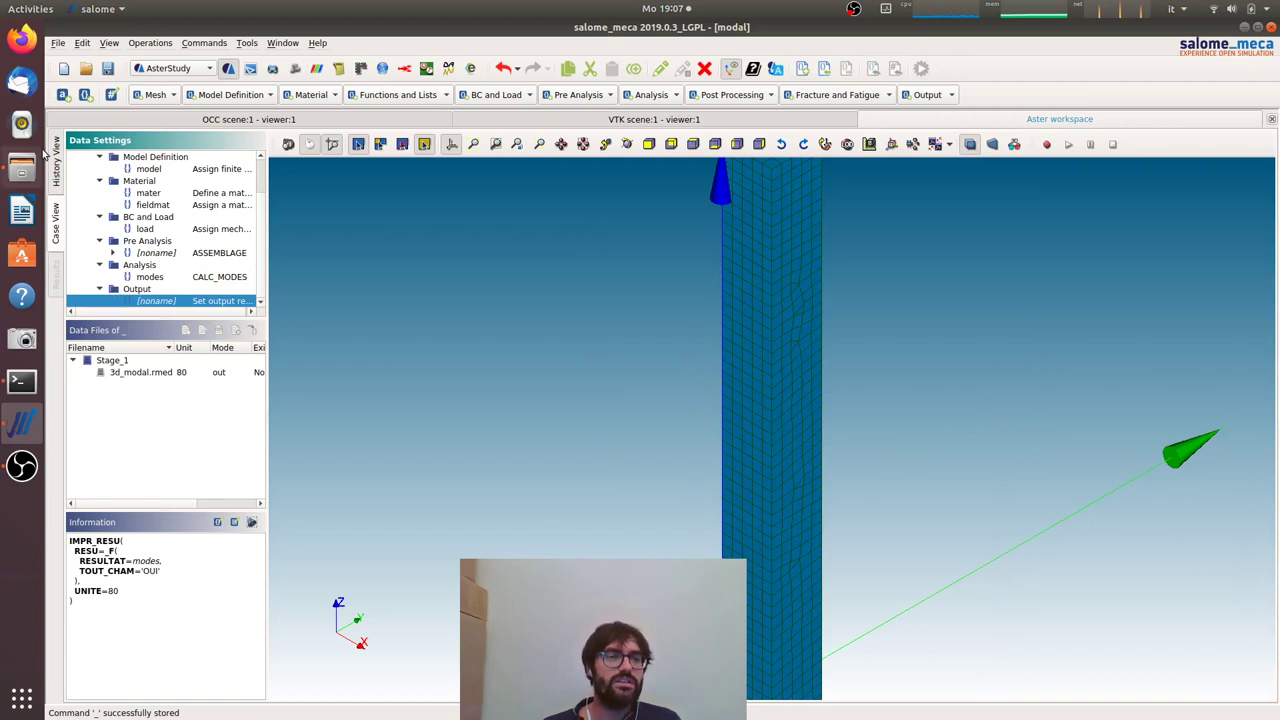
left_click(55, 160)
left_click(108, 68)
- Run Stage_1 as RunCase_1 with memory 12048, then switch to ParaVis
left_click(392, 159)
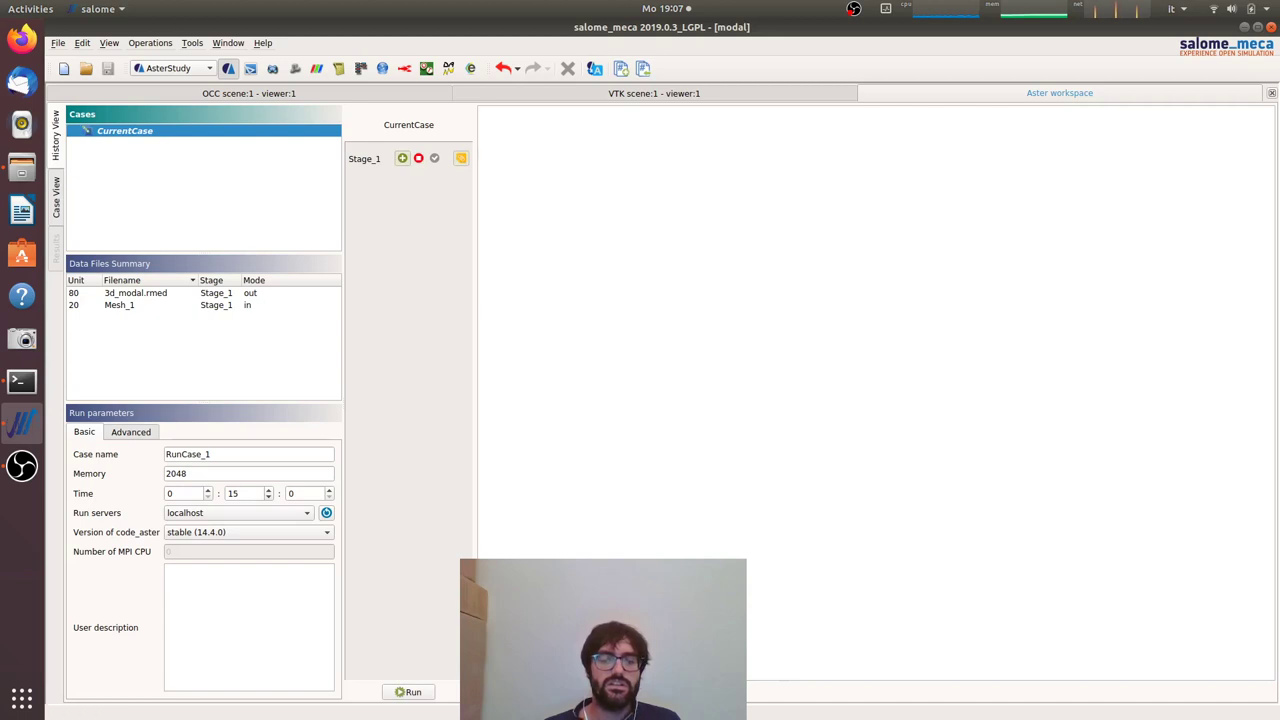
left_click(168, 474)
type("1")
left_click(406, 692)
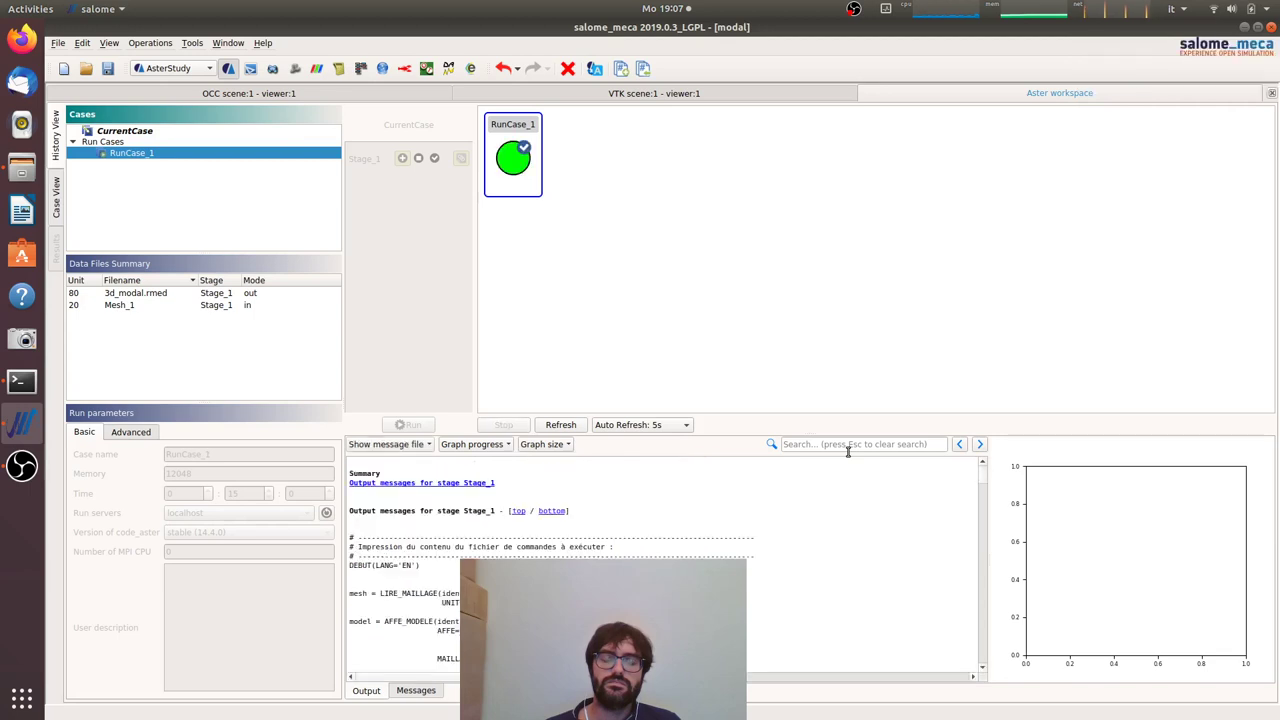
left_click(316, 68)
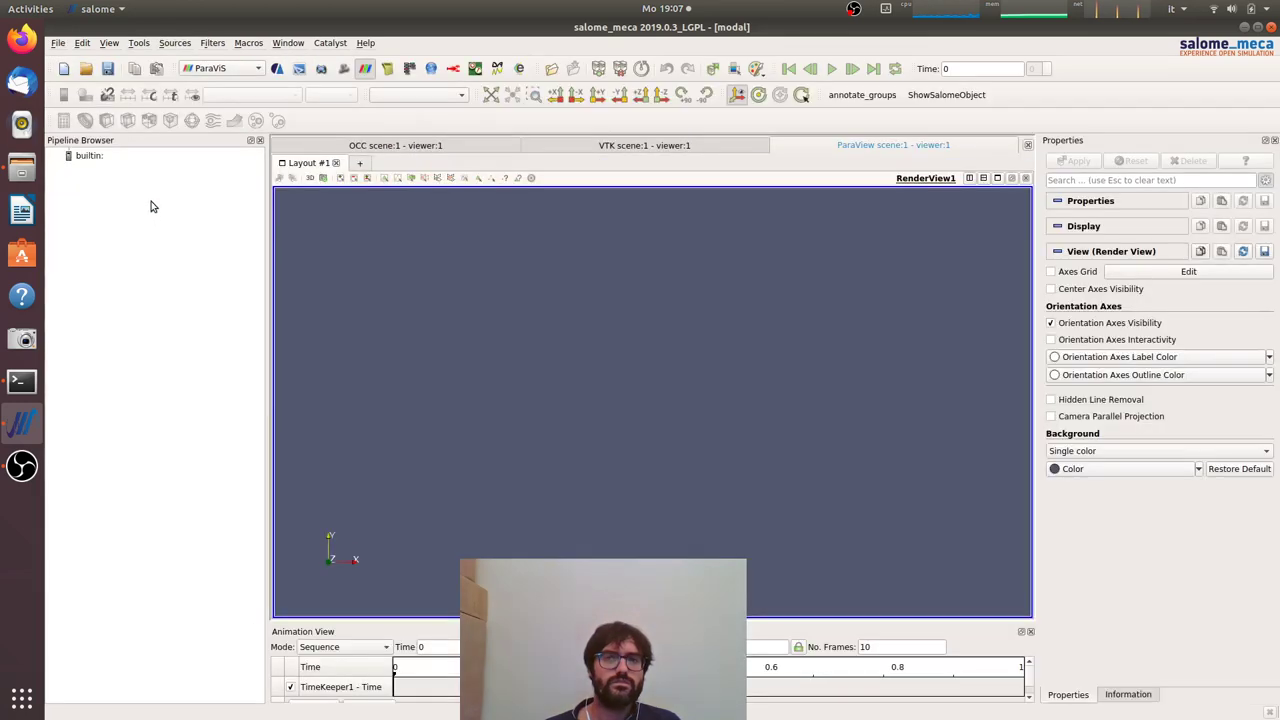
- Open Desktop/tutorials/3d_modal.rmed in the ParaVis pipeline and apply it
right_click(153, 212)
left_click(160, 208)
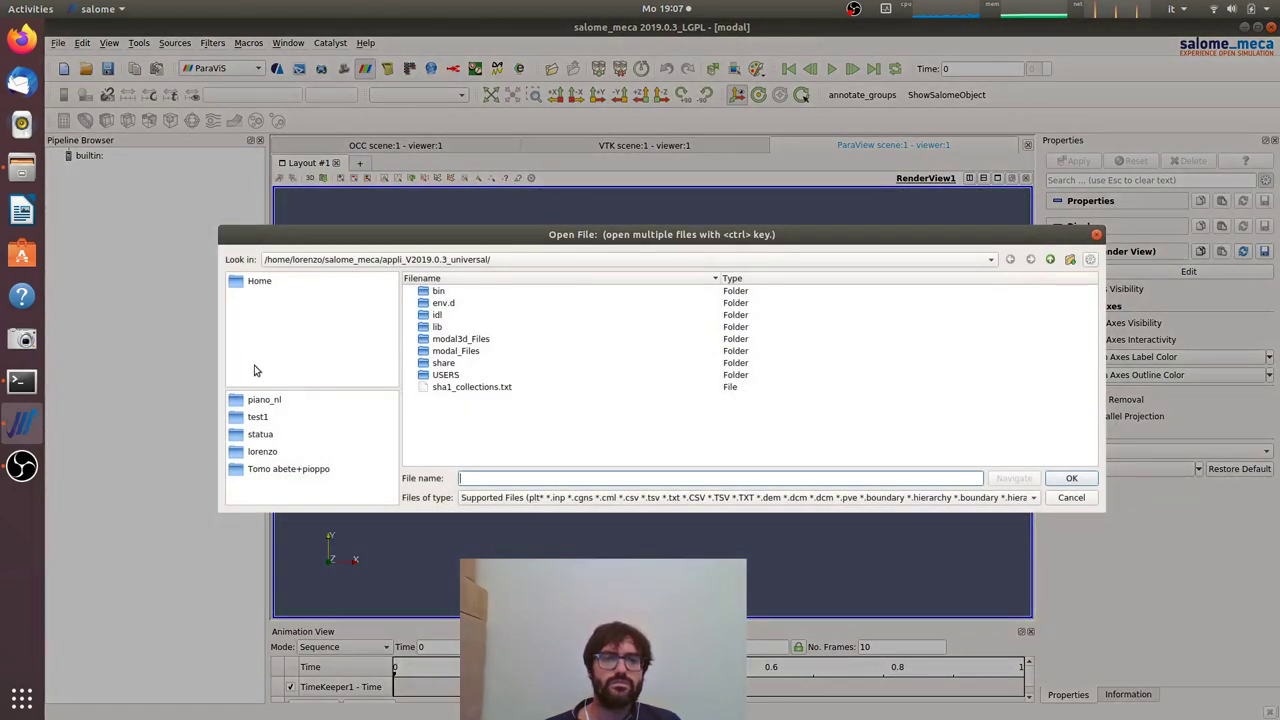
left_click(253, 286)
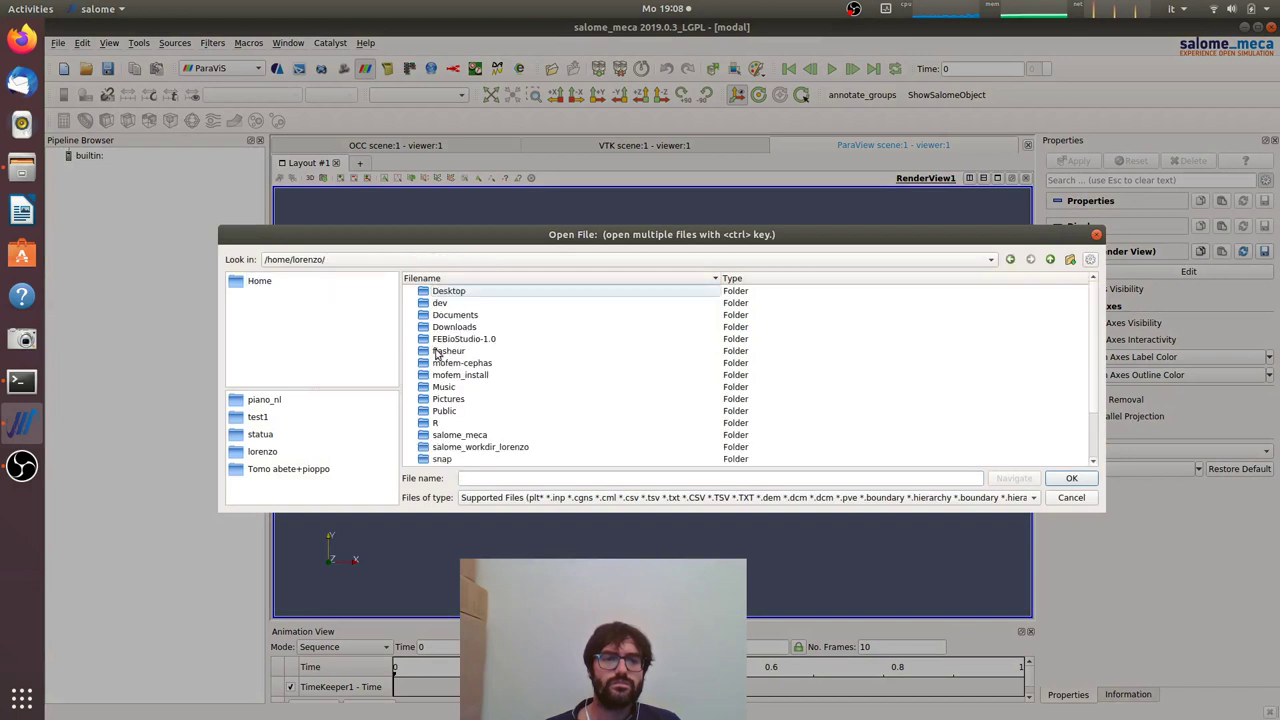
double_click(447, 291)
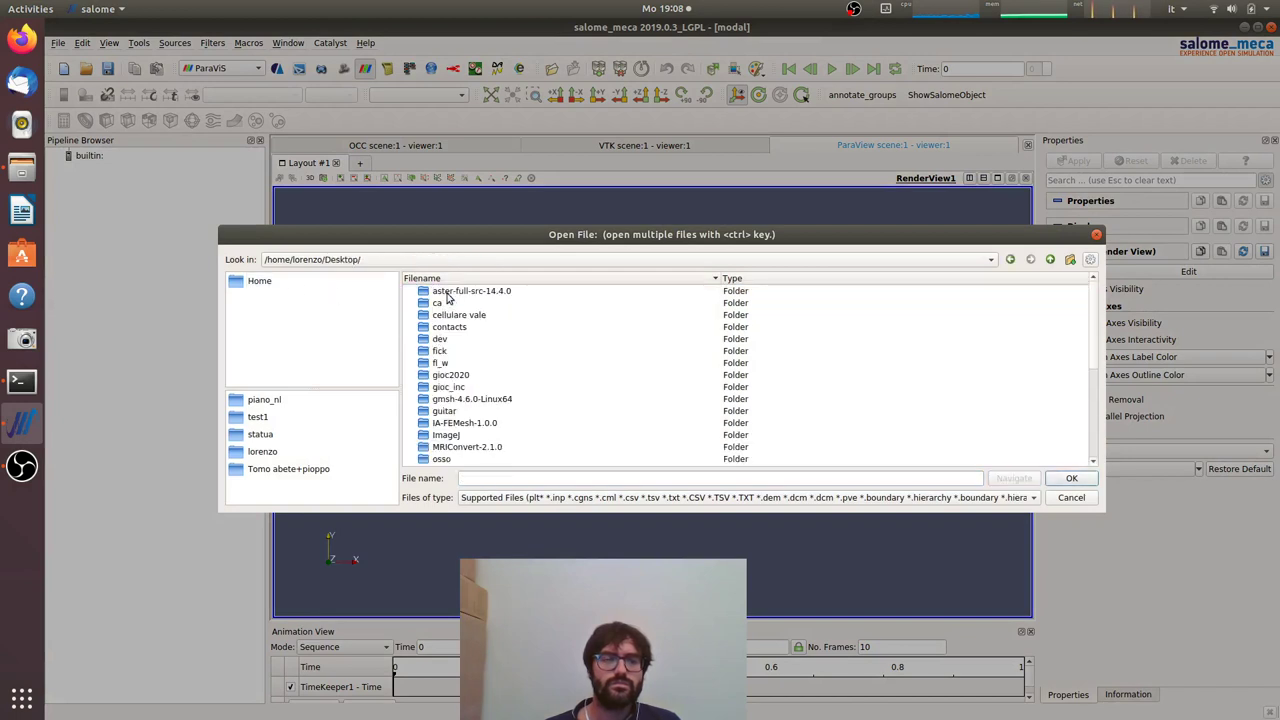
scroll(463, 377, "down", 5)
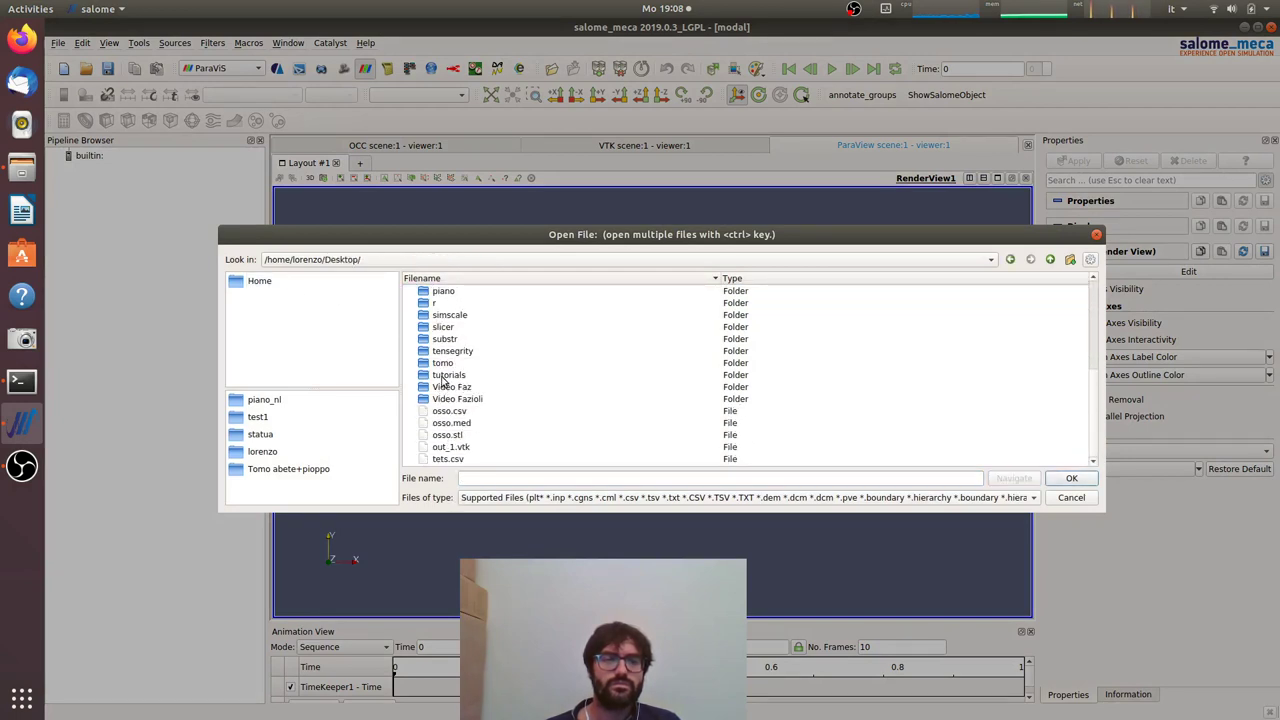
double_click(448, 375)
left_click_drag(450, 375, 603, 397)
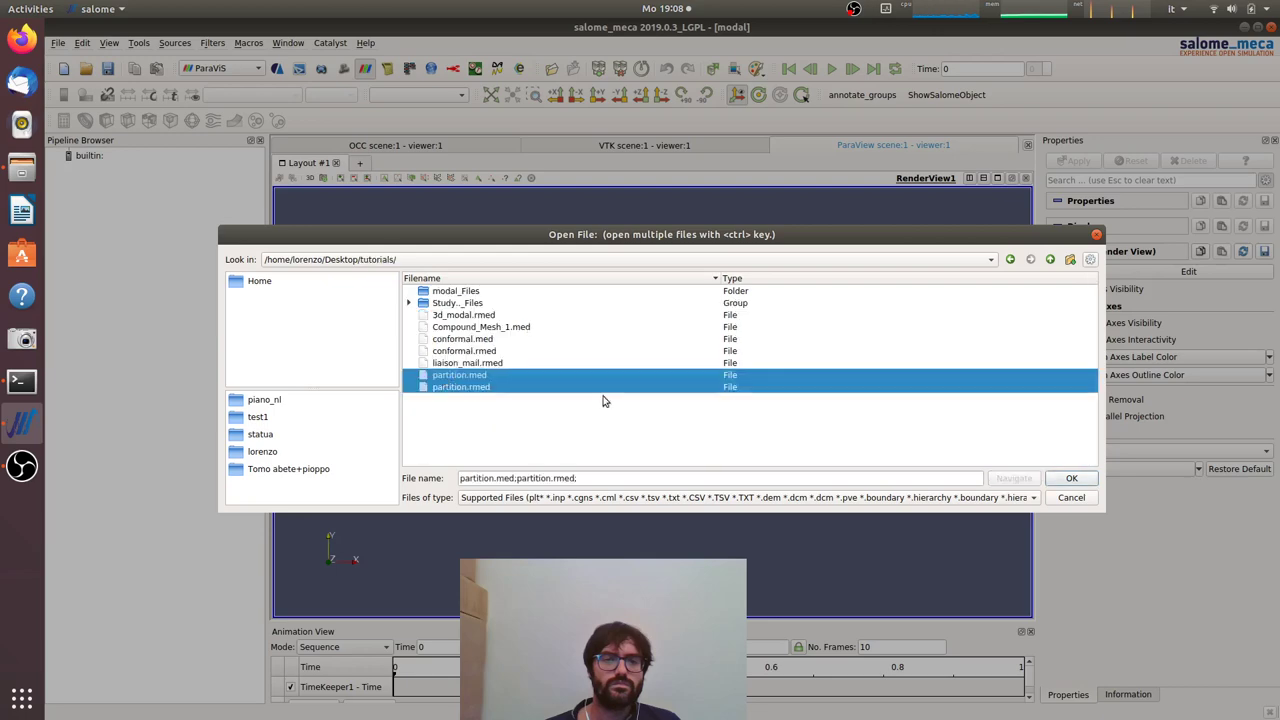
double_click(467, 314)
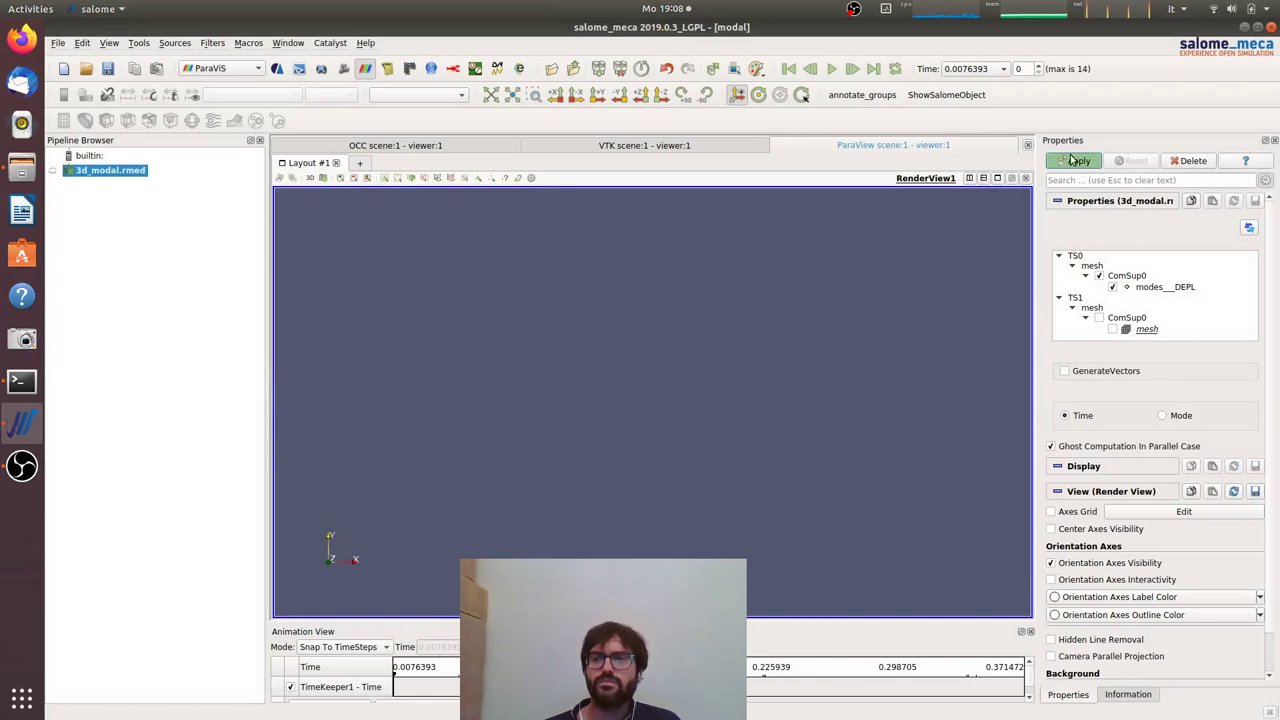
left_click(1075, 160)
- Stand the beam upright and colour it by modes__DEPL displacement magnitude
left_click_drag(597, 477, 617, 399)
scroll(603, 387, "down", 3)
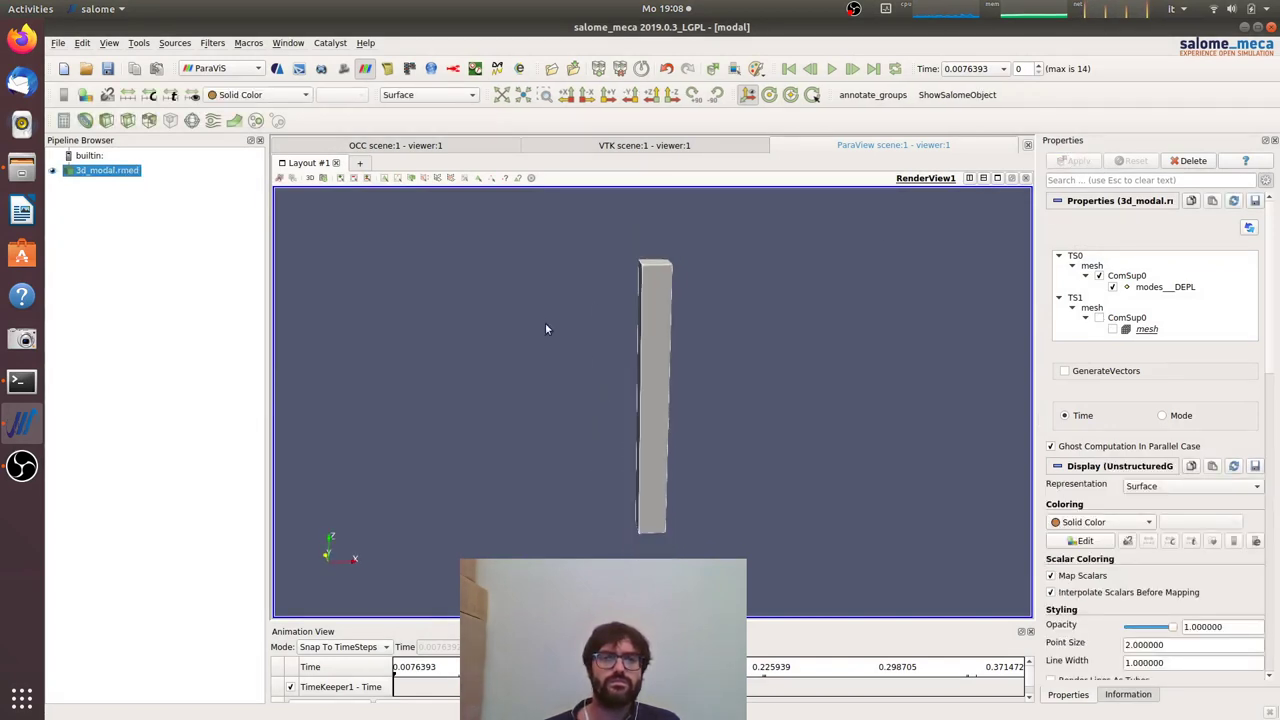
left_click(294, 95)
left_click(296, 125)
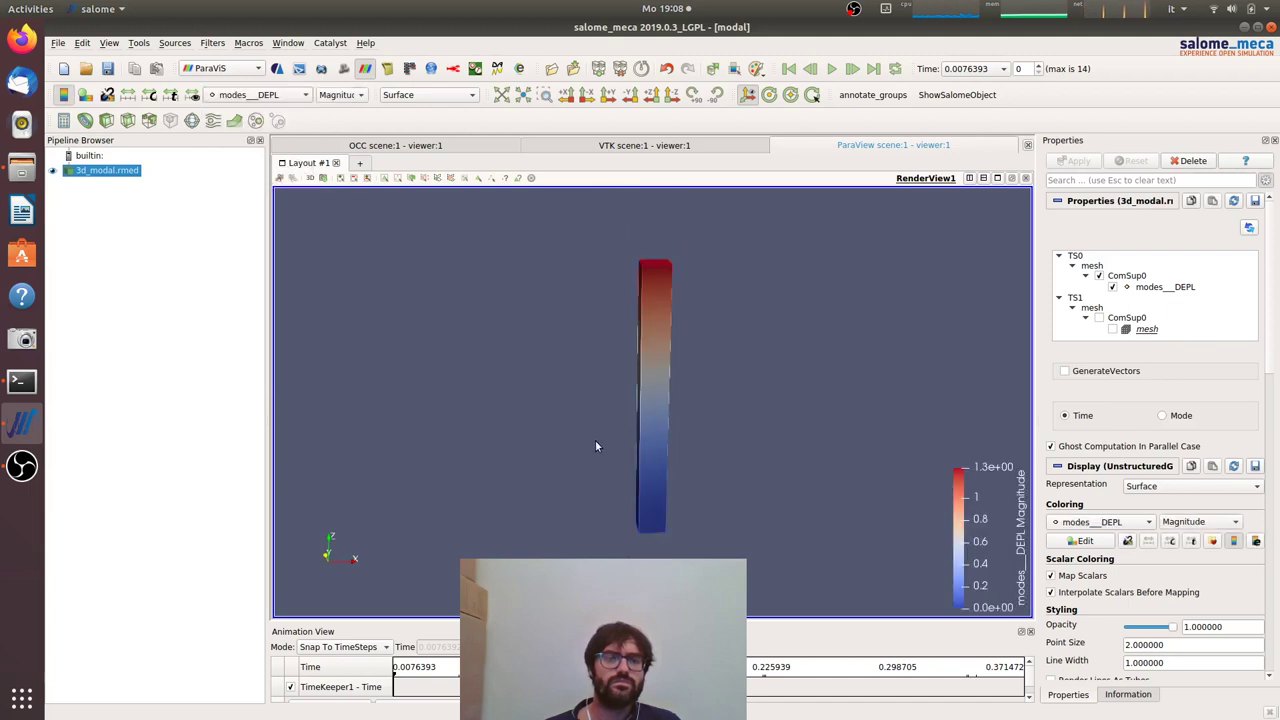
- Warp the beam with a Warp By Vector filter at scale factor 144.122
left_click(234, 120)
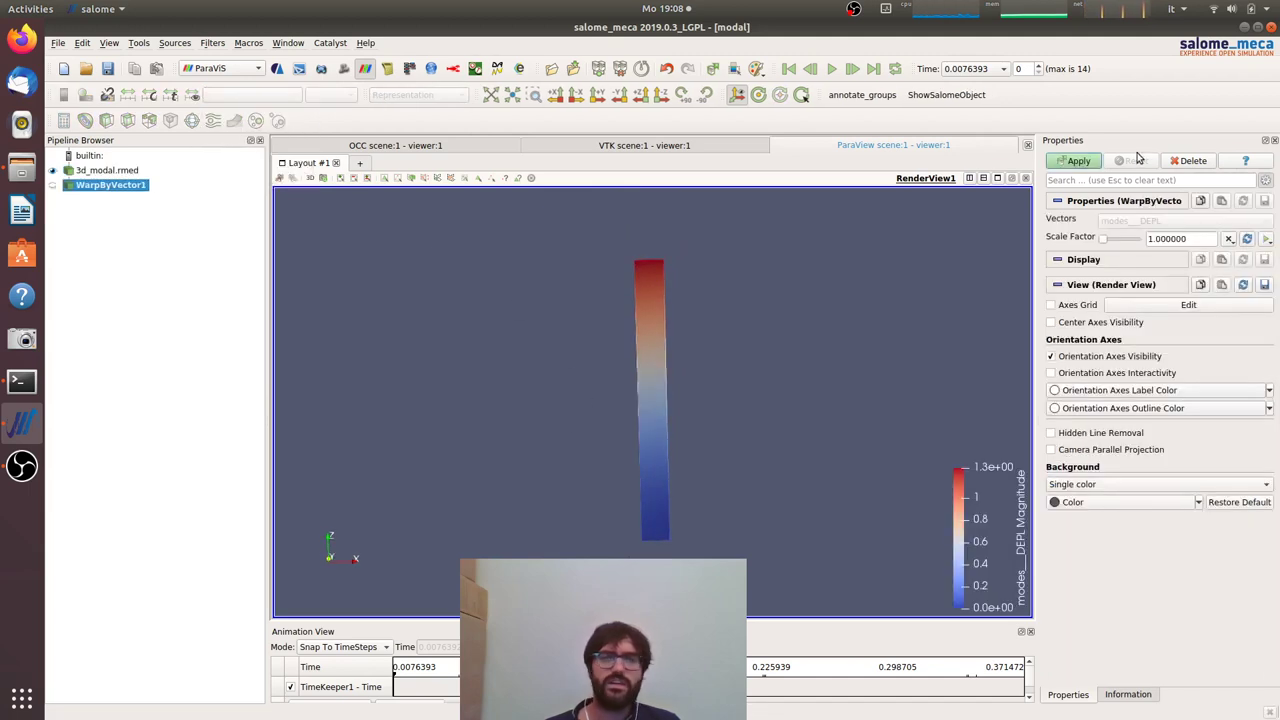
left_click(1076, 162)
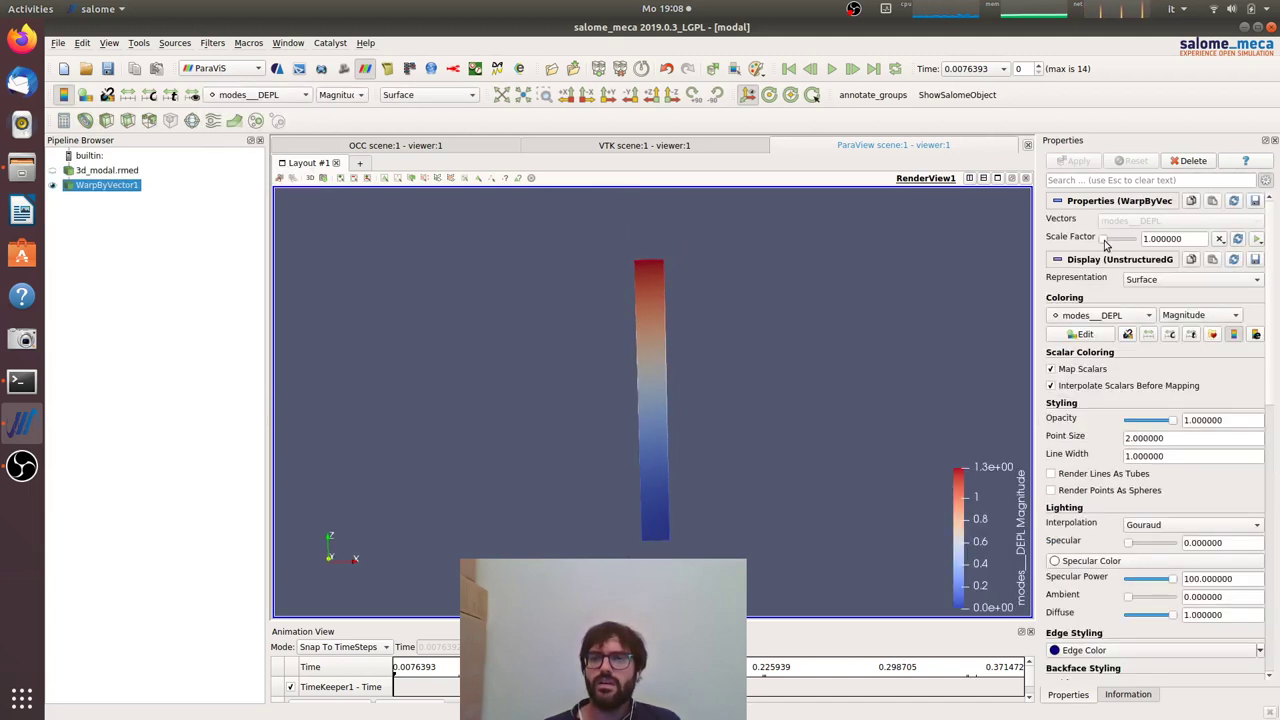
left_click_drag(1106, 244, 1116, 244)
left_click(1077, 163)
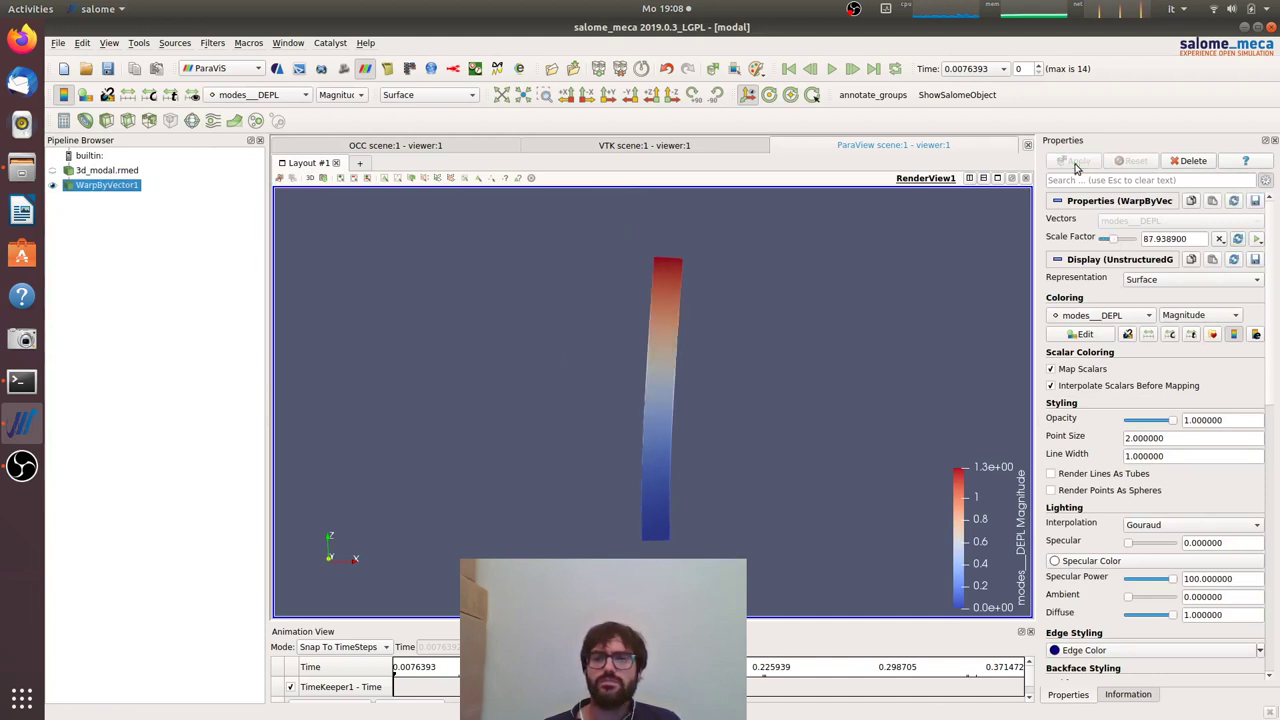
left_click_drag(1119, 244, 1126, 244)
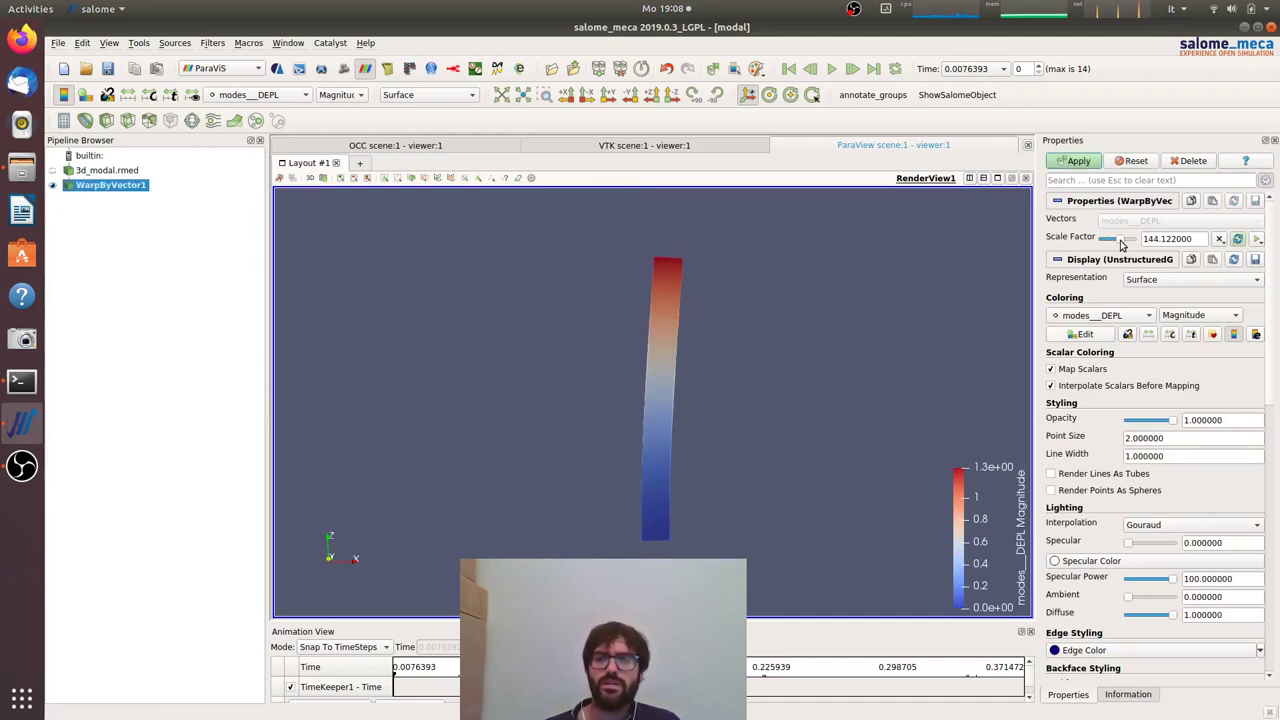
left_click(1077, 163)
left_click_drag(790, 352, 774, 356)
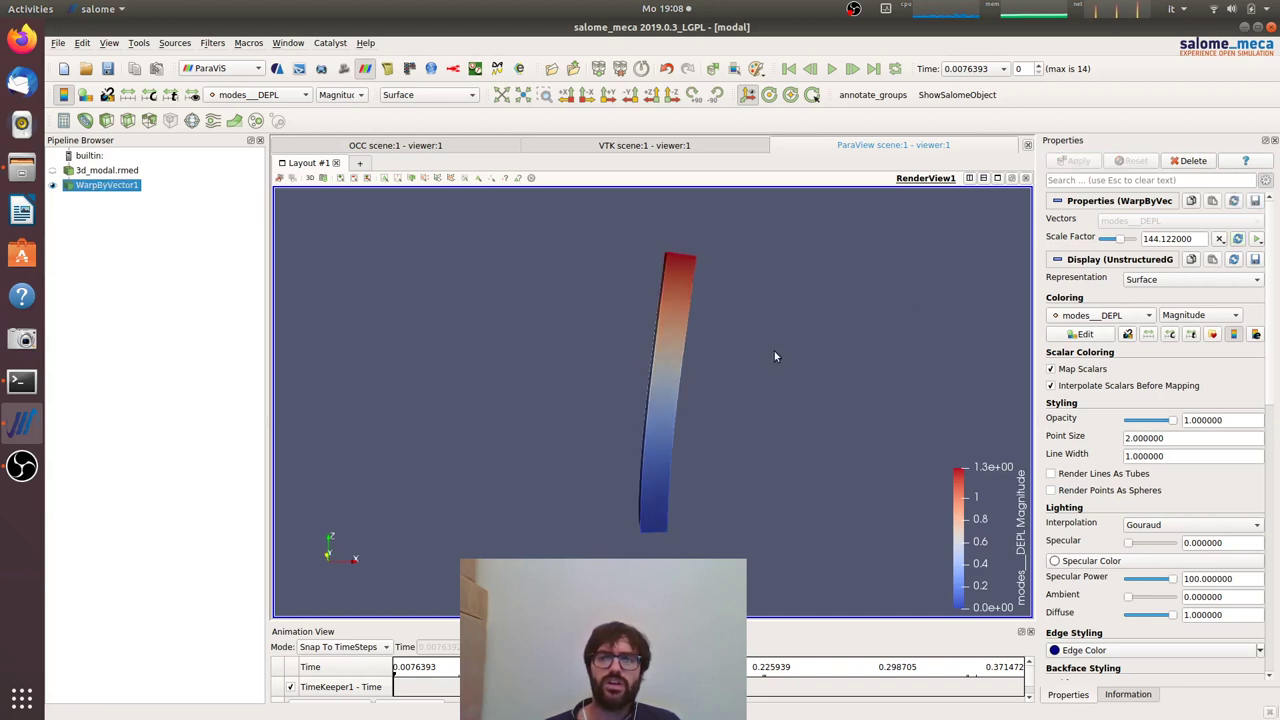
- Step through the mode shapes up to the helical twisting mode at time 0.221243
left_click(1039, 65)
left_click(1040, 66)
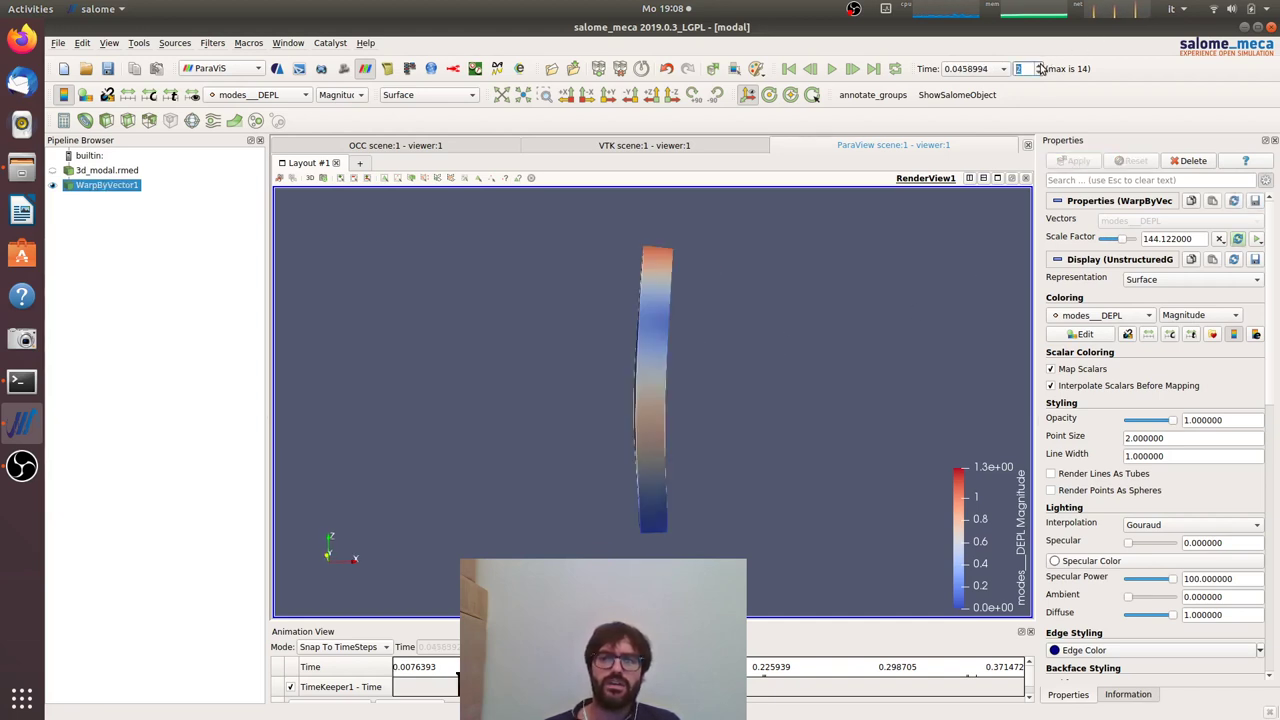
left_click(1040, 66)
left_click(1040, 66)
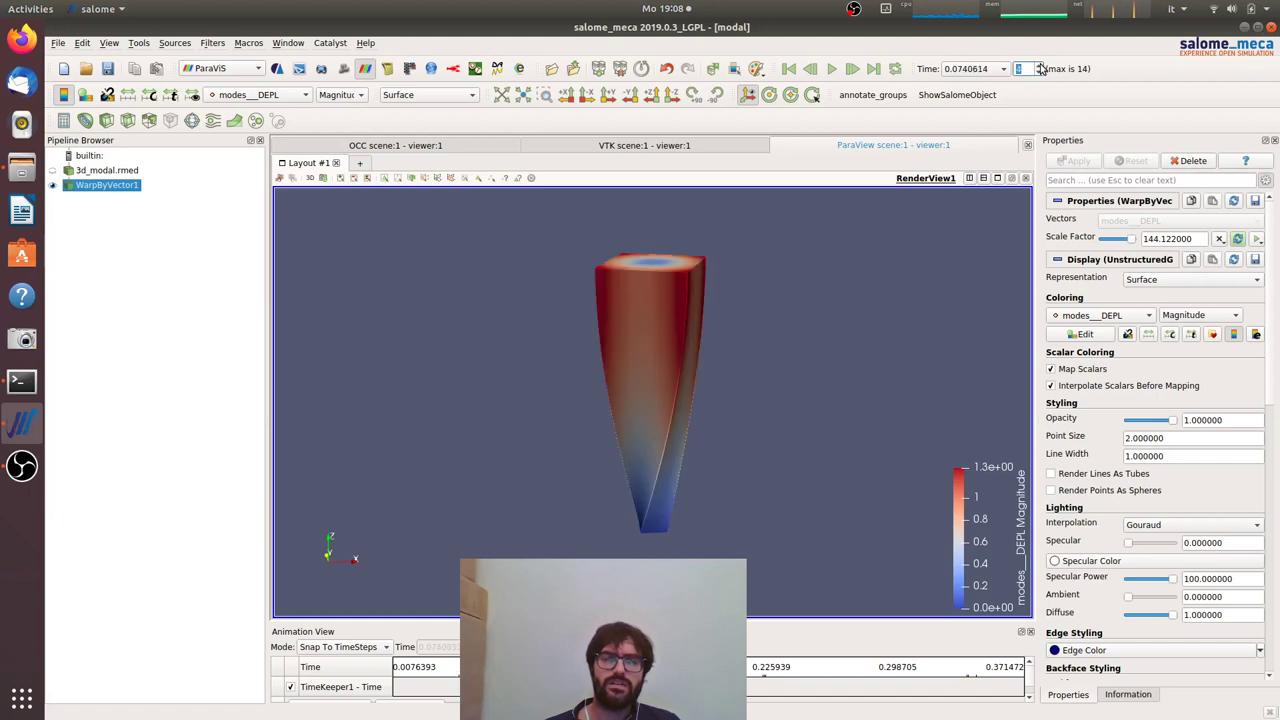
left_click(1040, 66)
left_click(1040, 66)
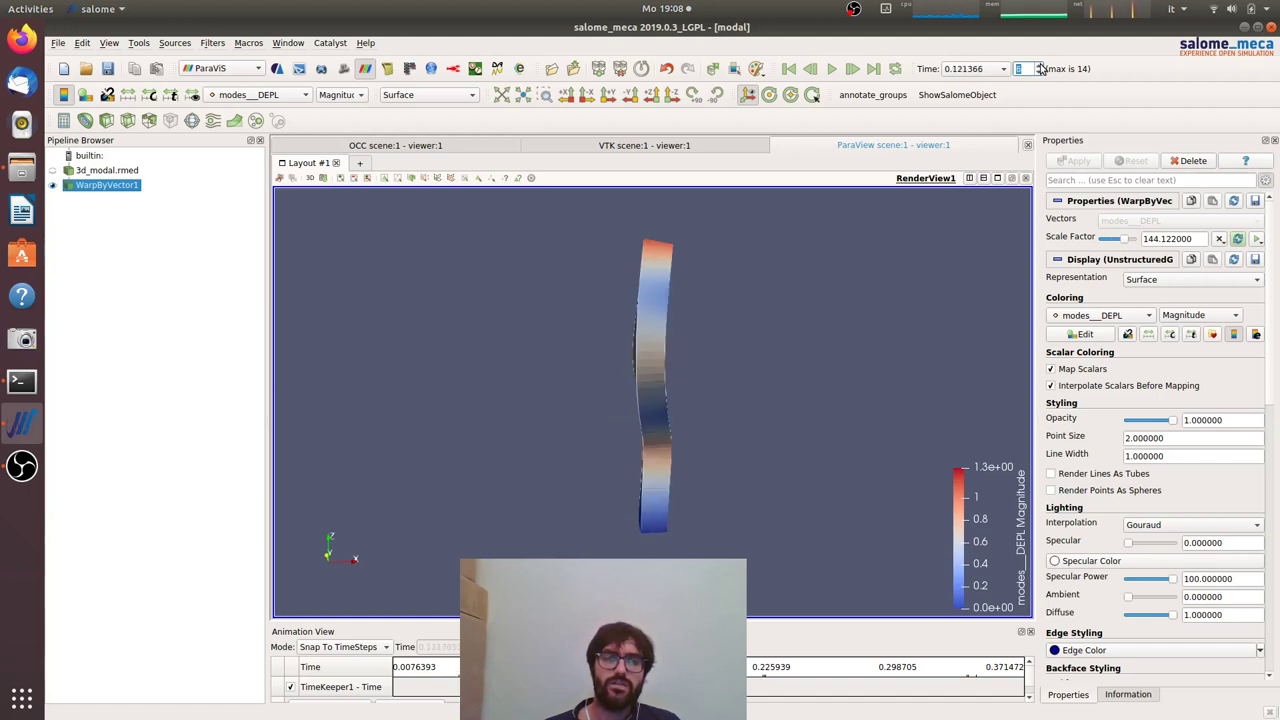
left_click(1040, 66)
left_click(1040, 66)
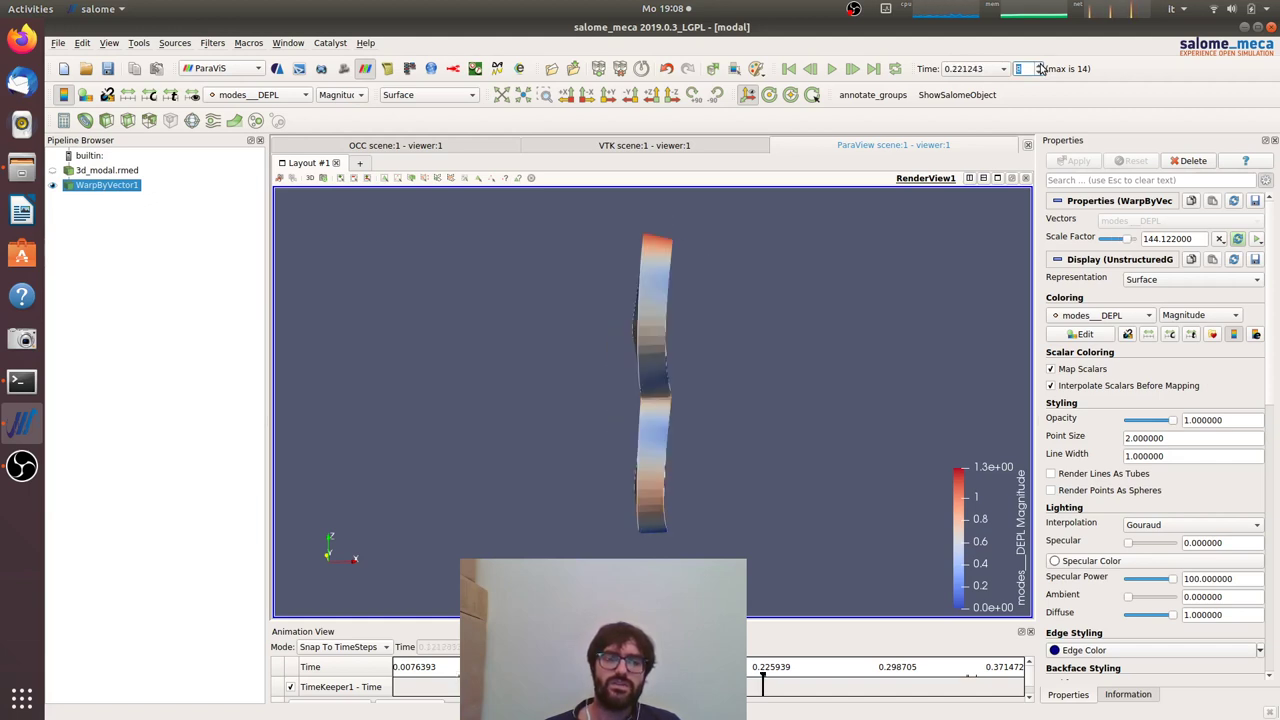